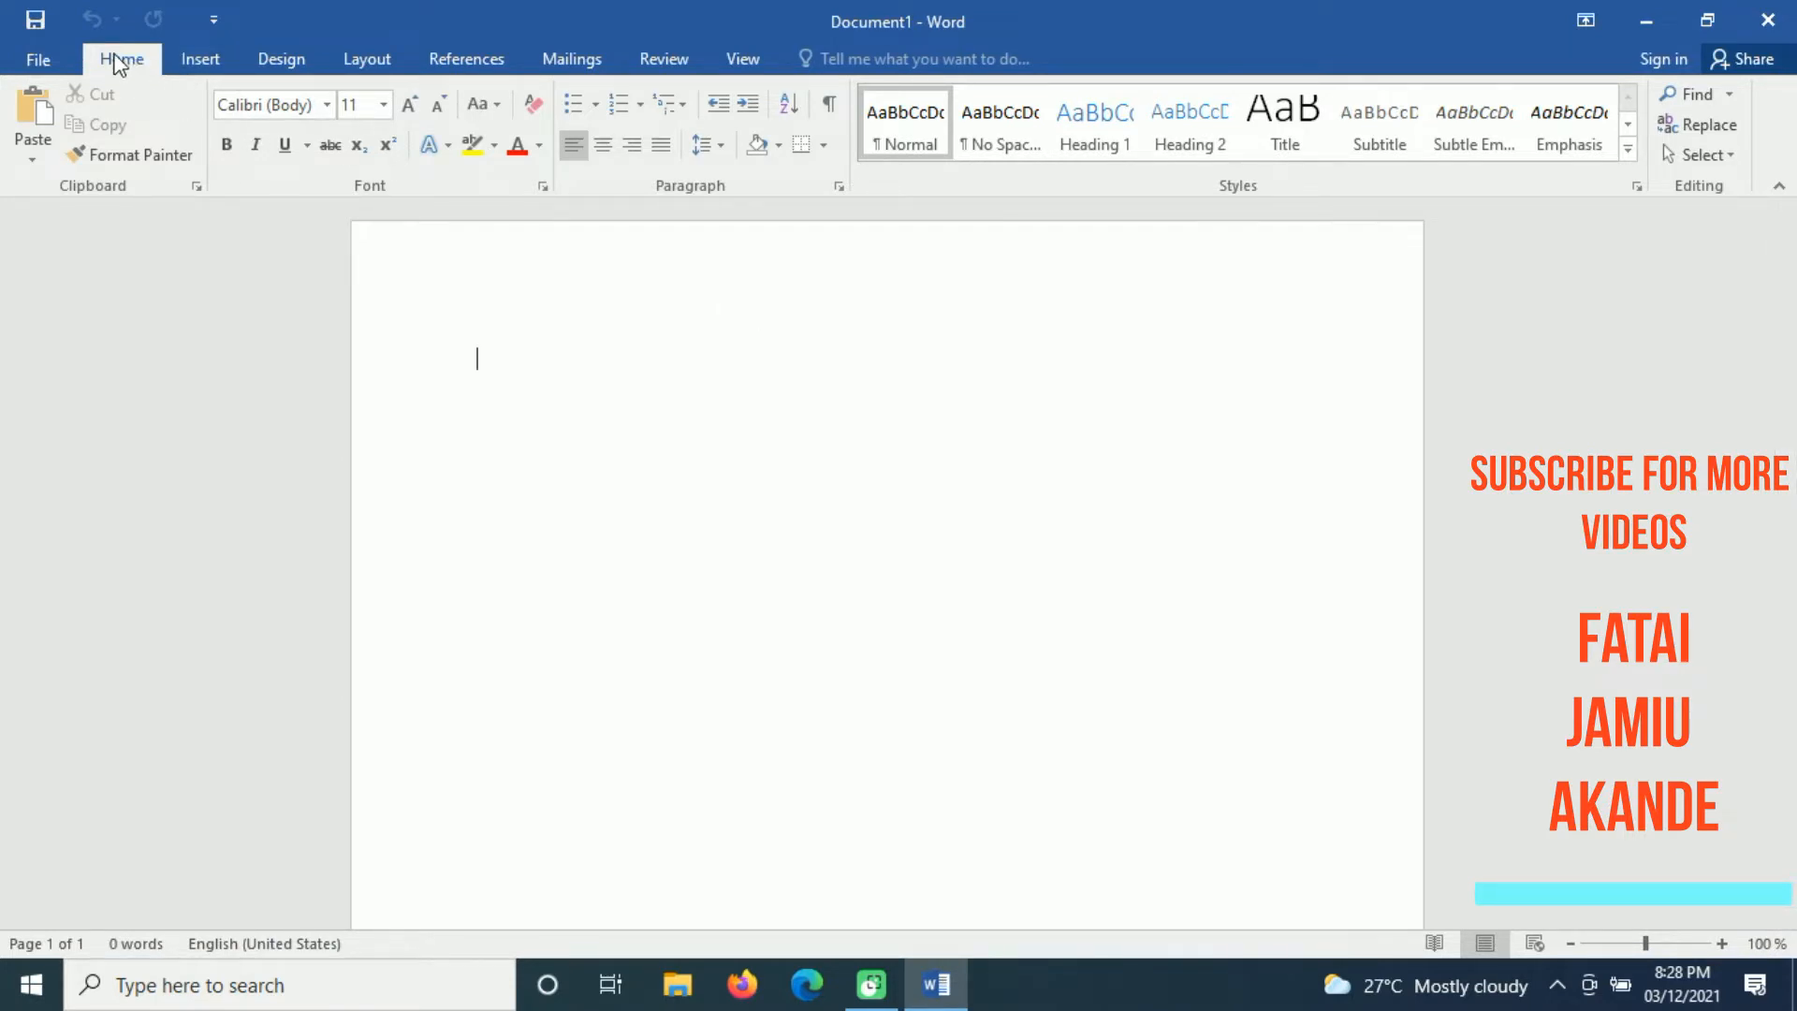
# Step: Review the home, insert and design command groups, including the available theme fonts and theme effects
pyautogui.click(216, 60)
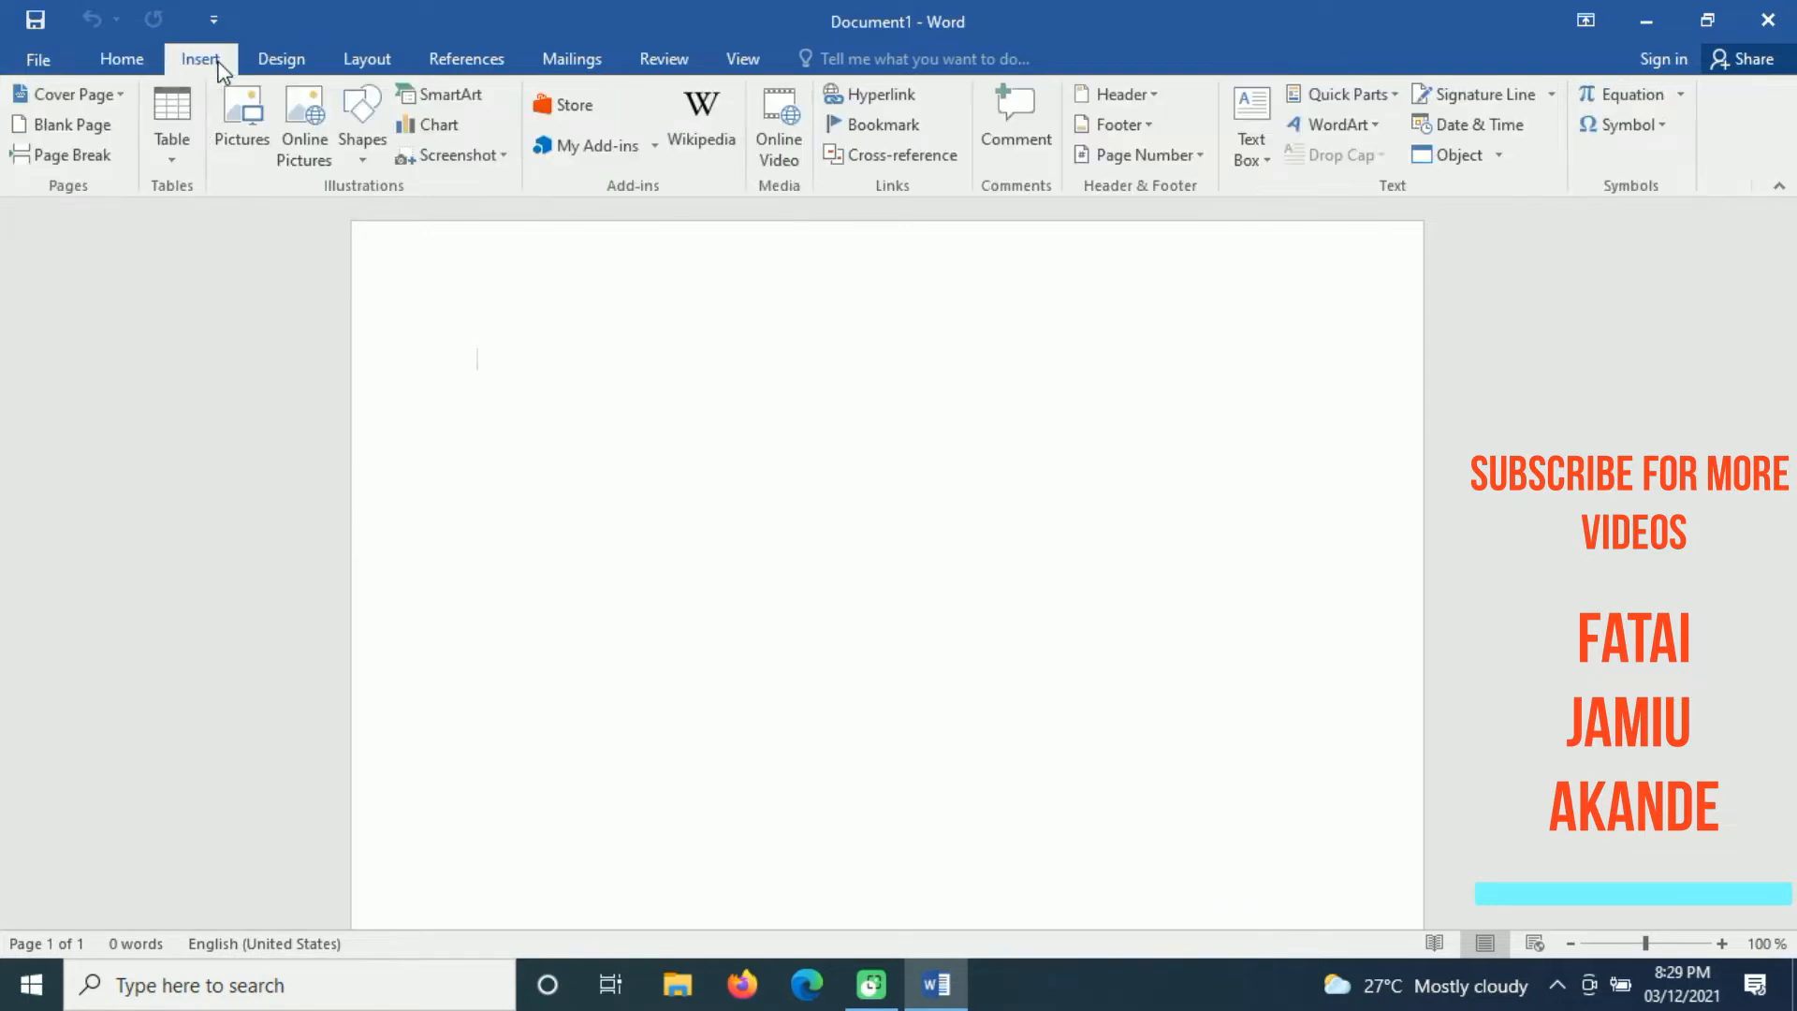
pyautogui.click(131, 62)
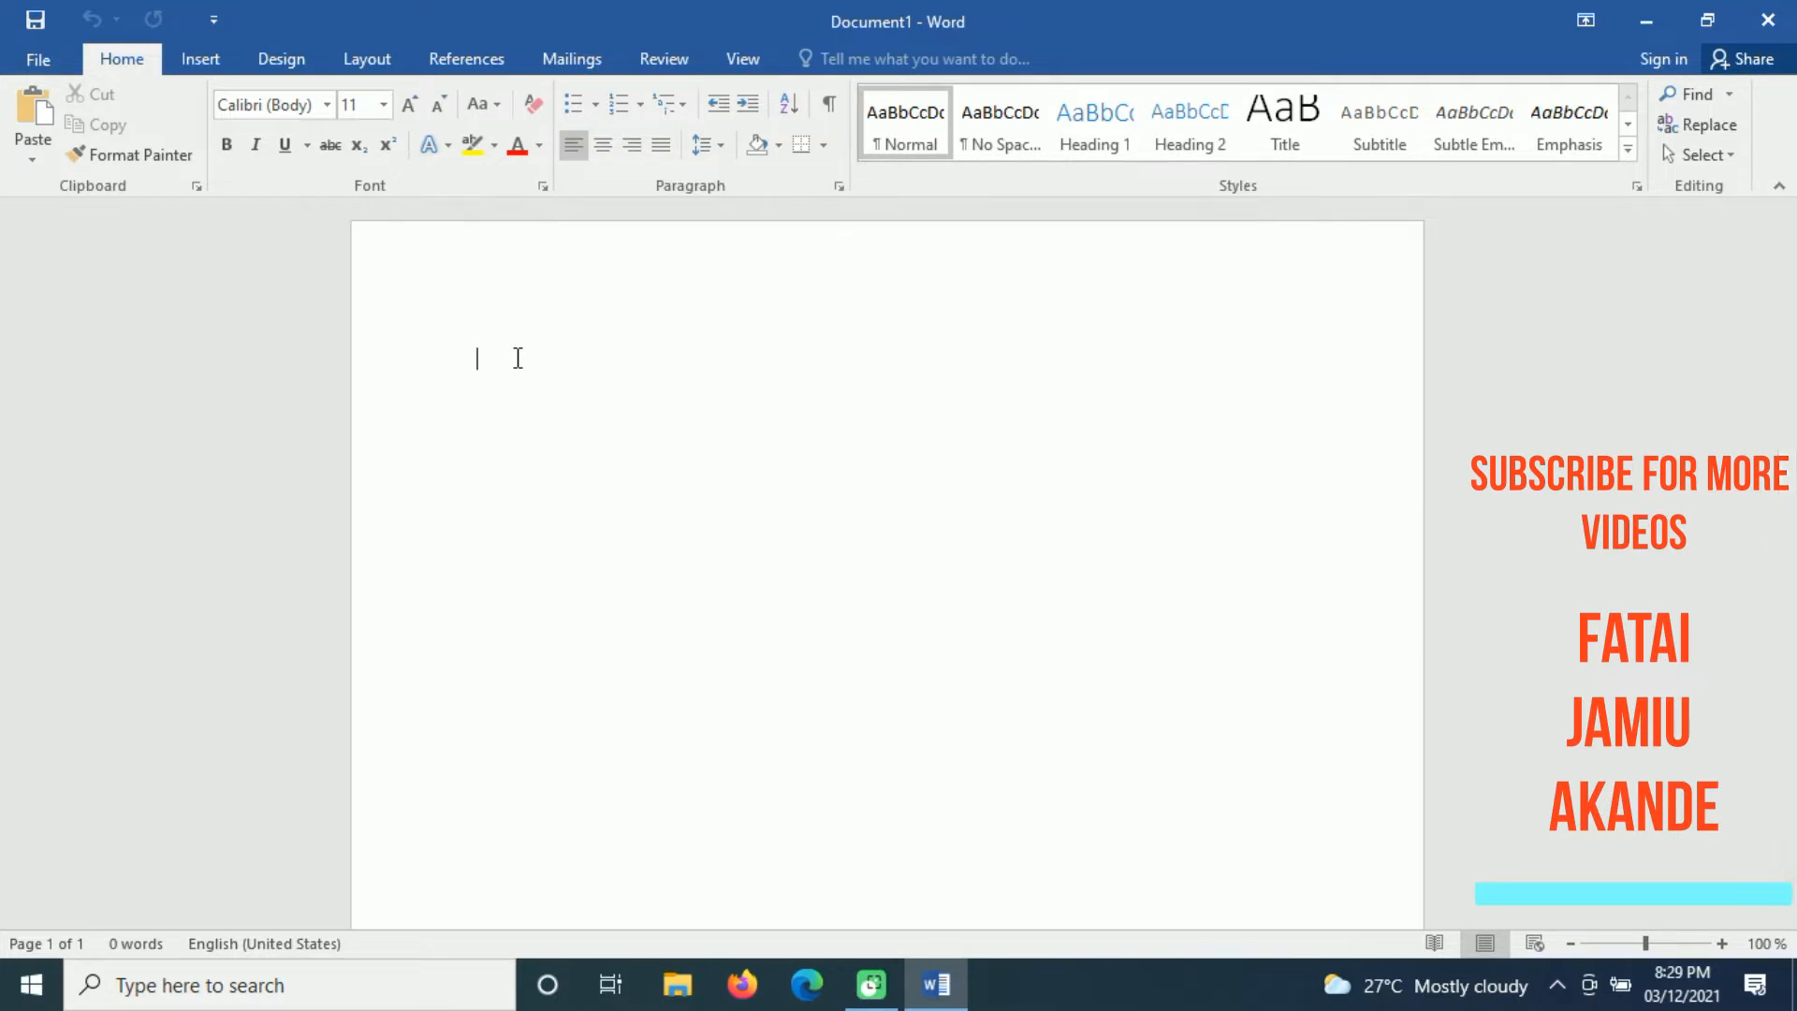
pyautogui.click(201, 62)
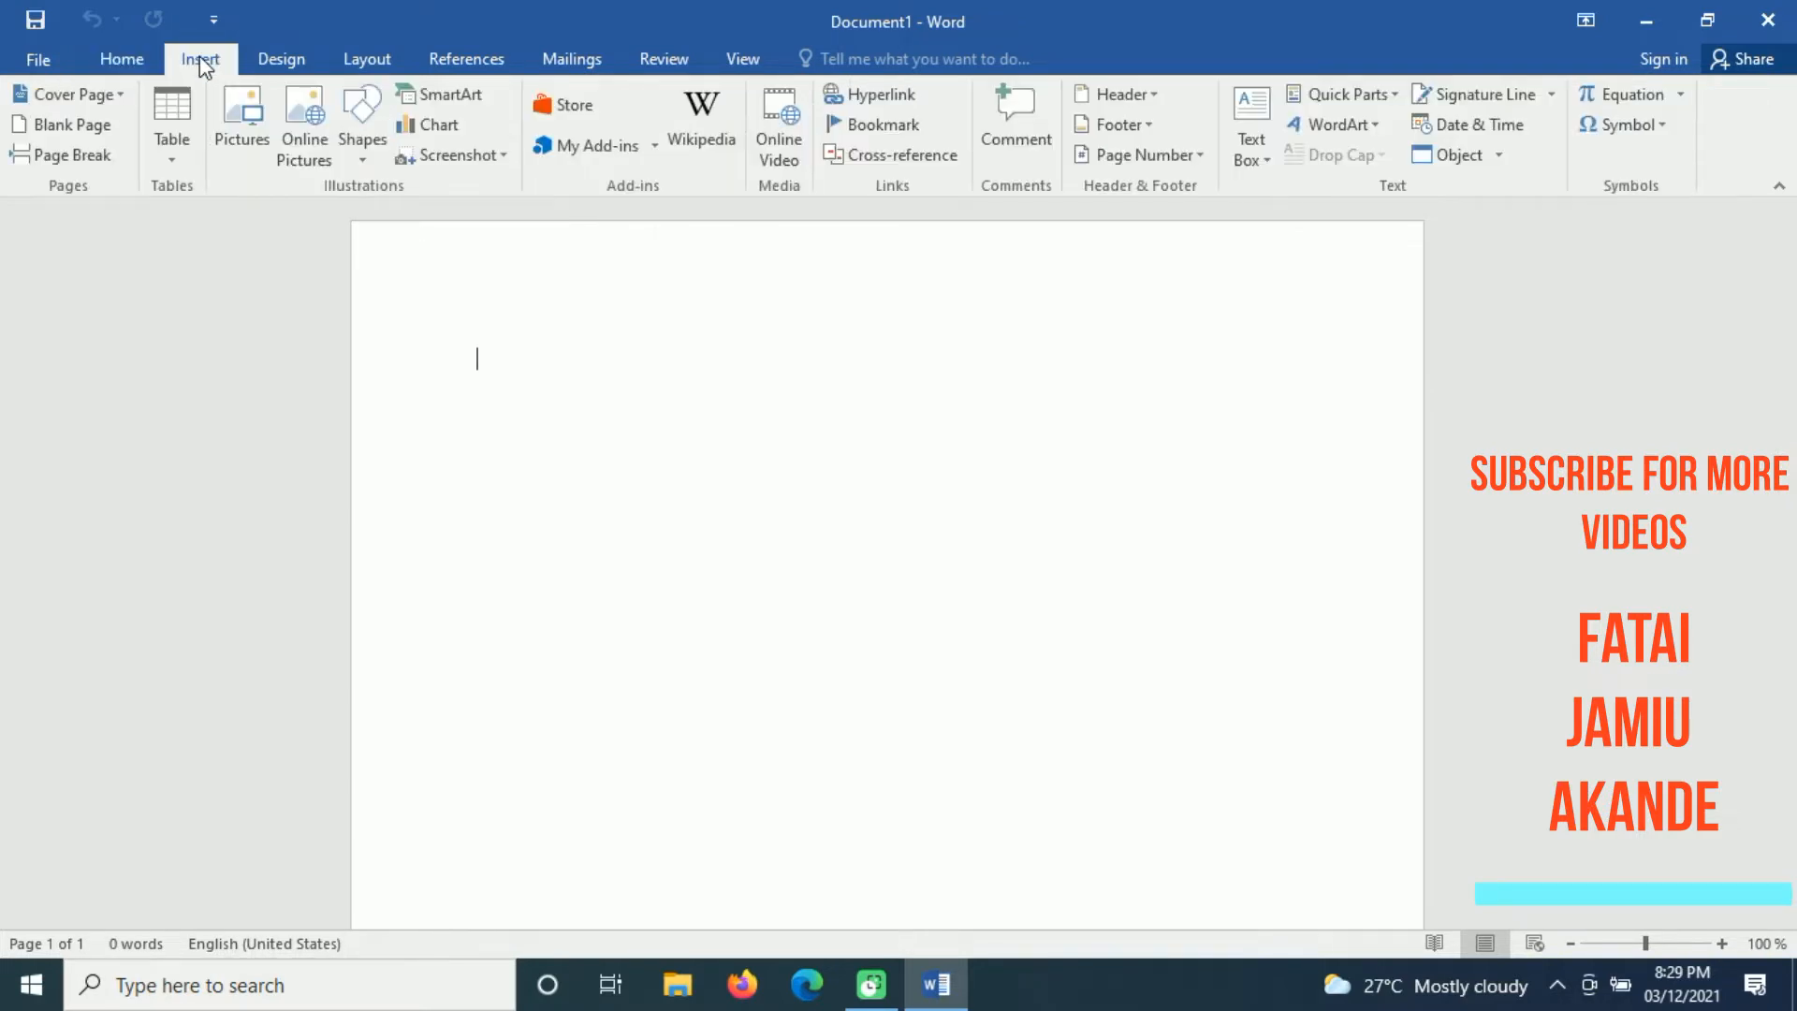
pyautogui.click(290, 58)
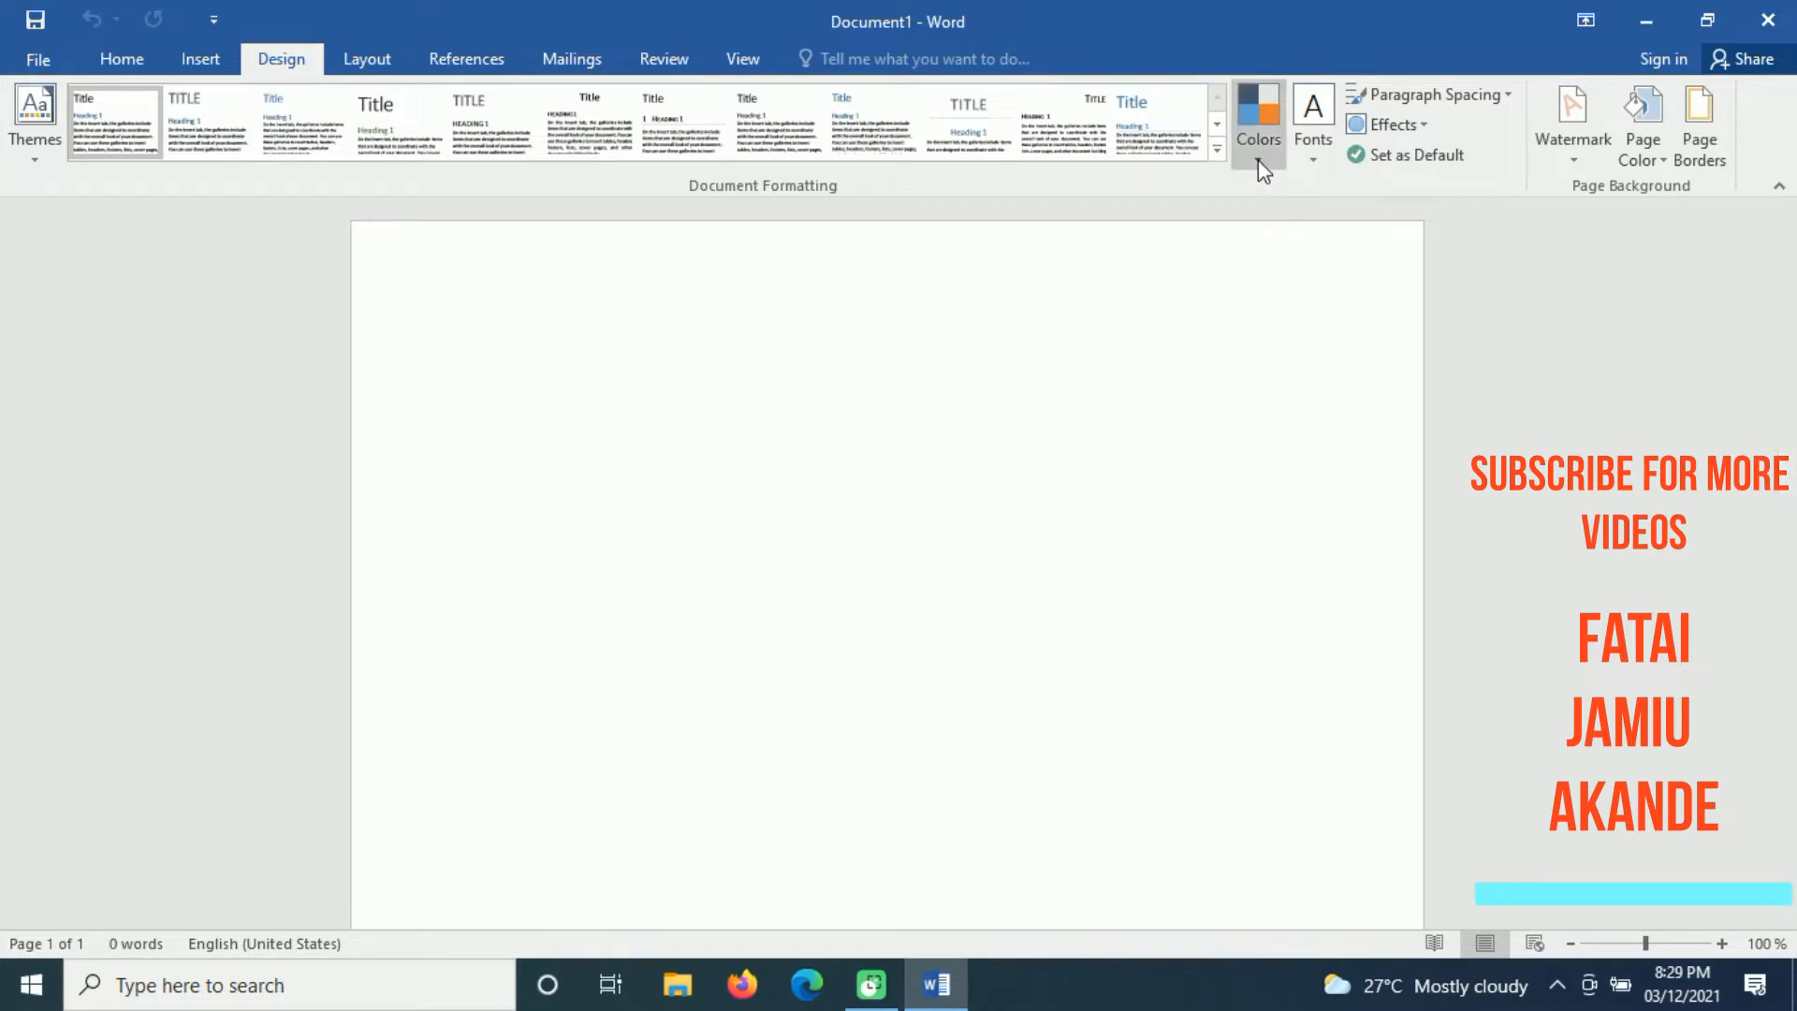
pyautogui.click(1315, 163)
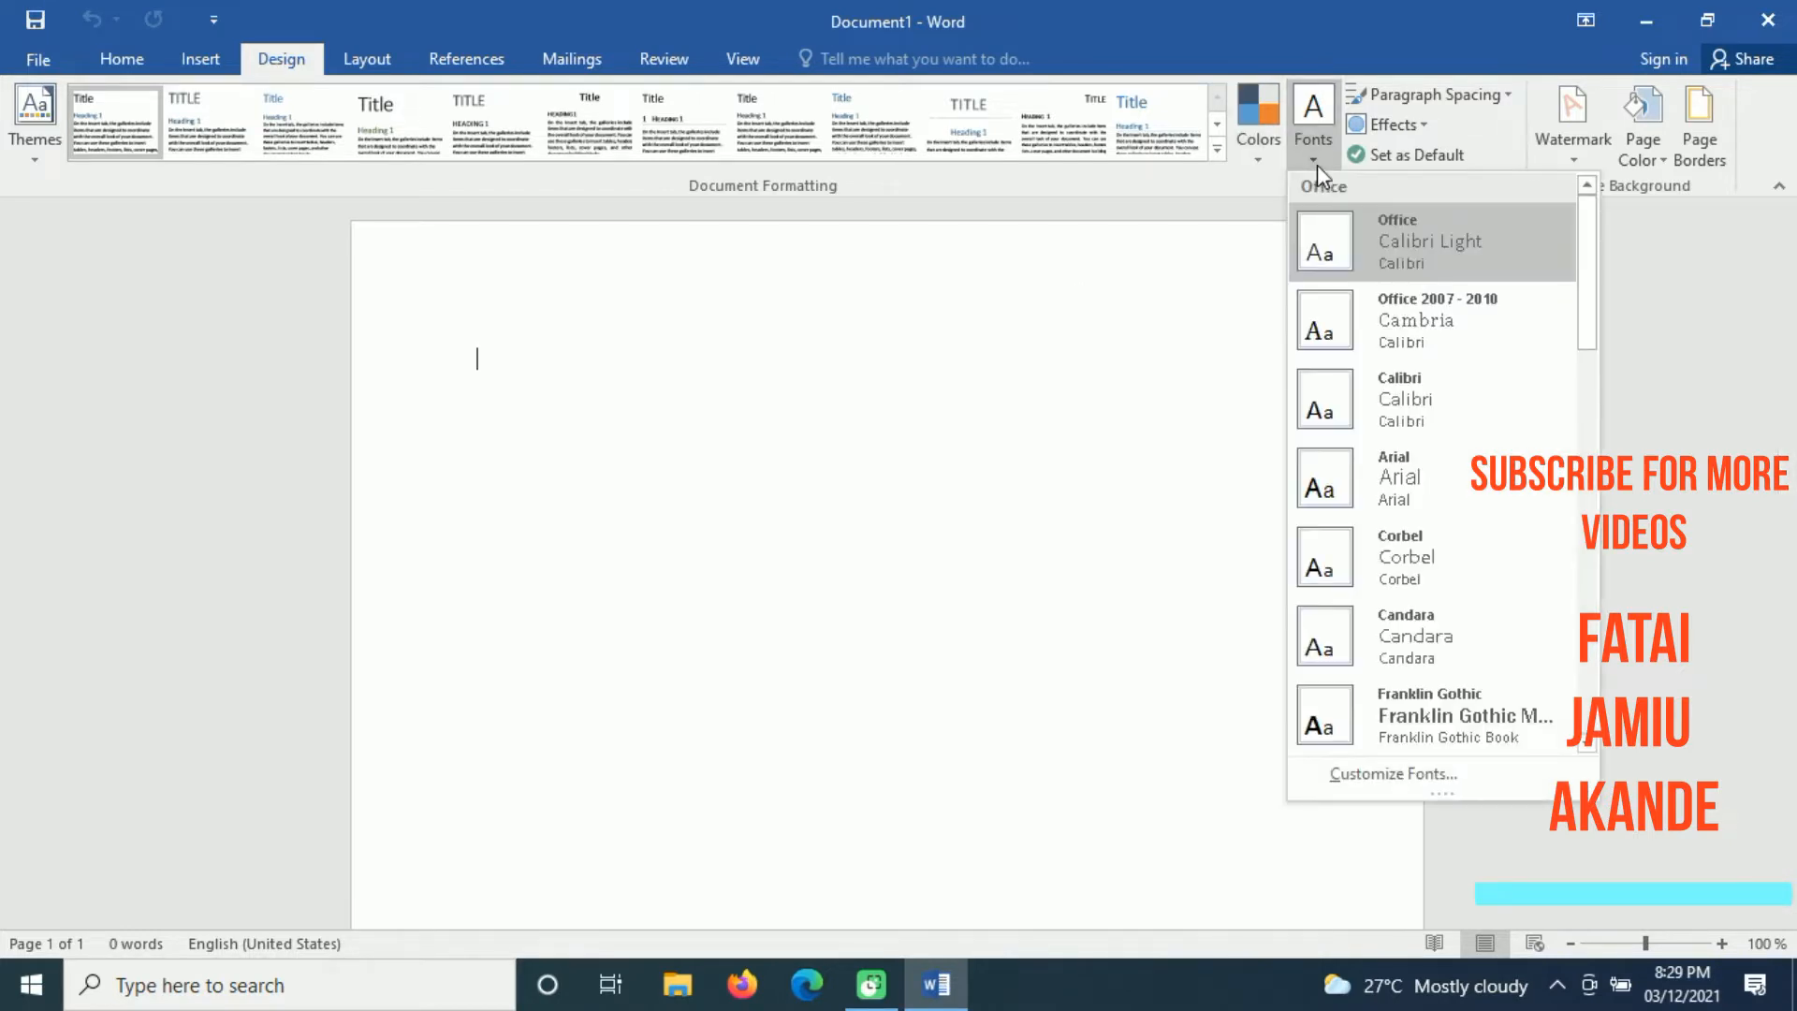
pyautogui.click(1456, 33)
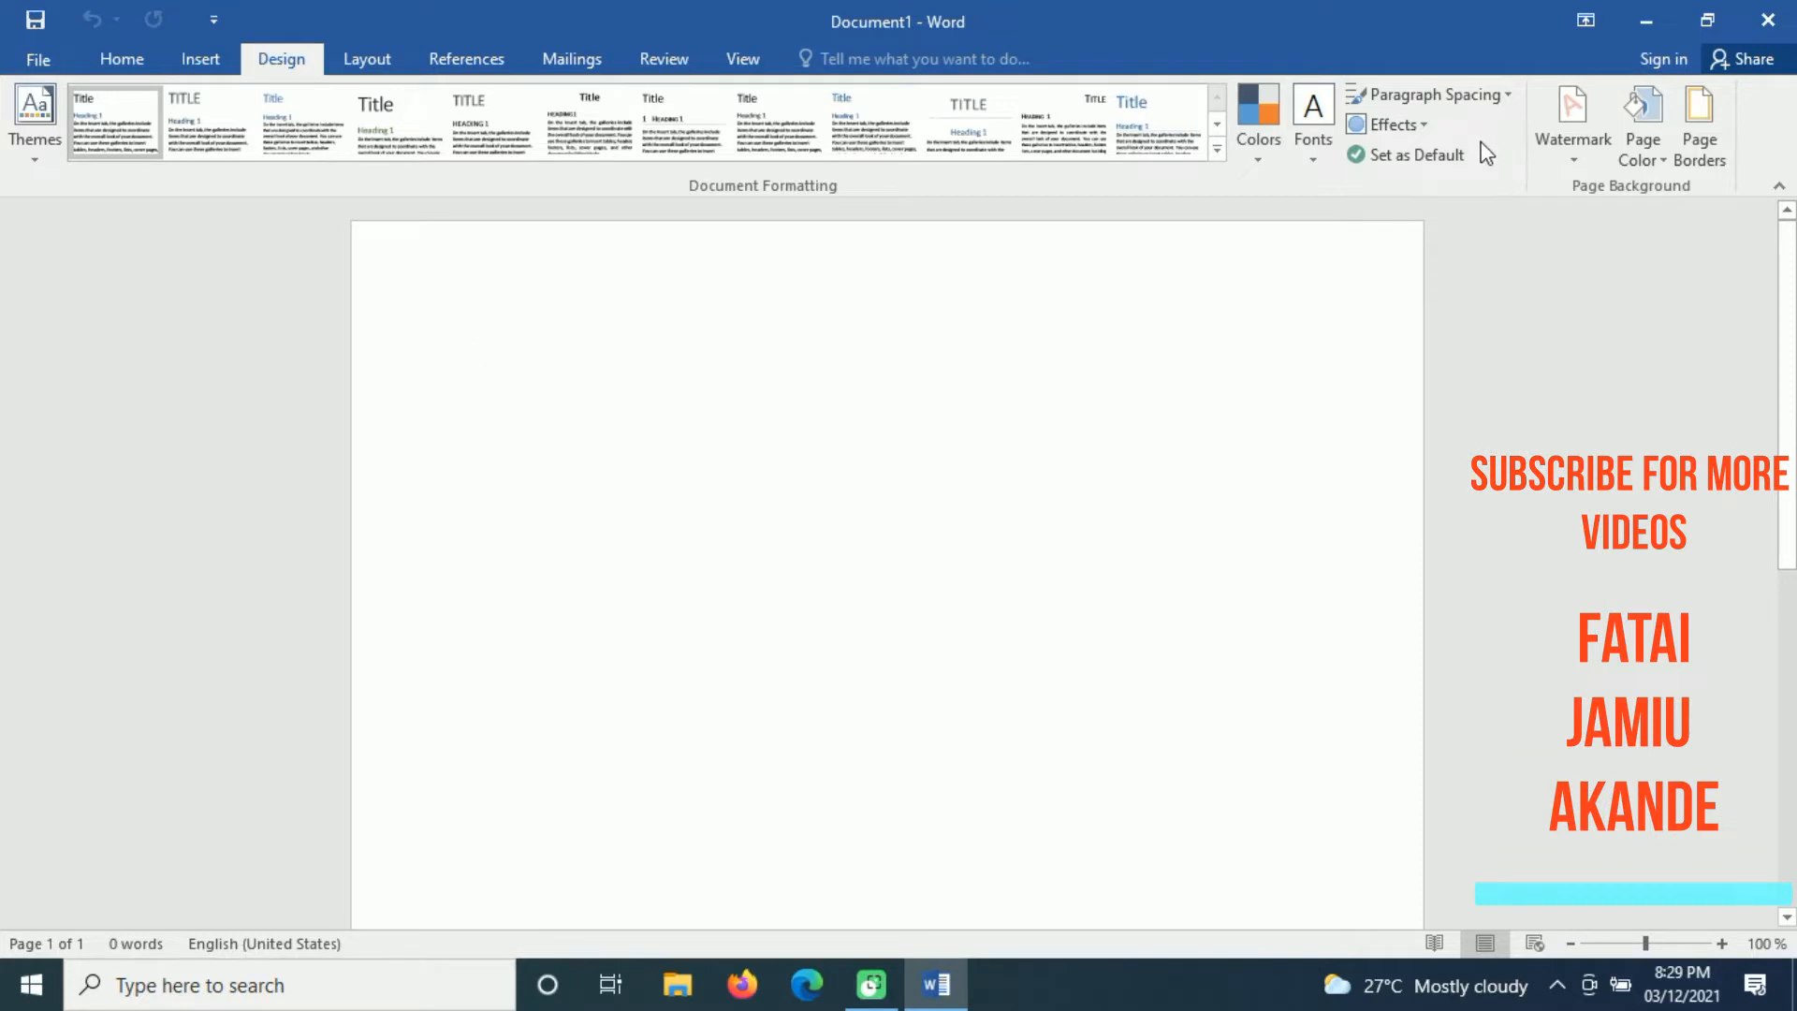
pyautogui.click(1428, 127)
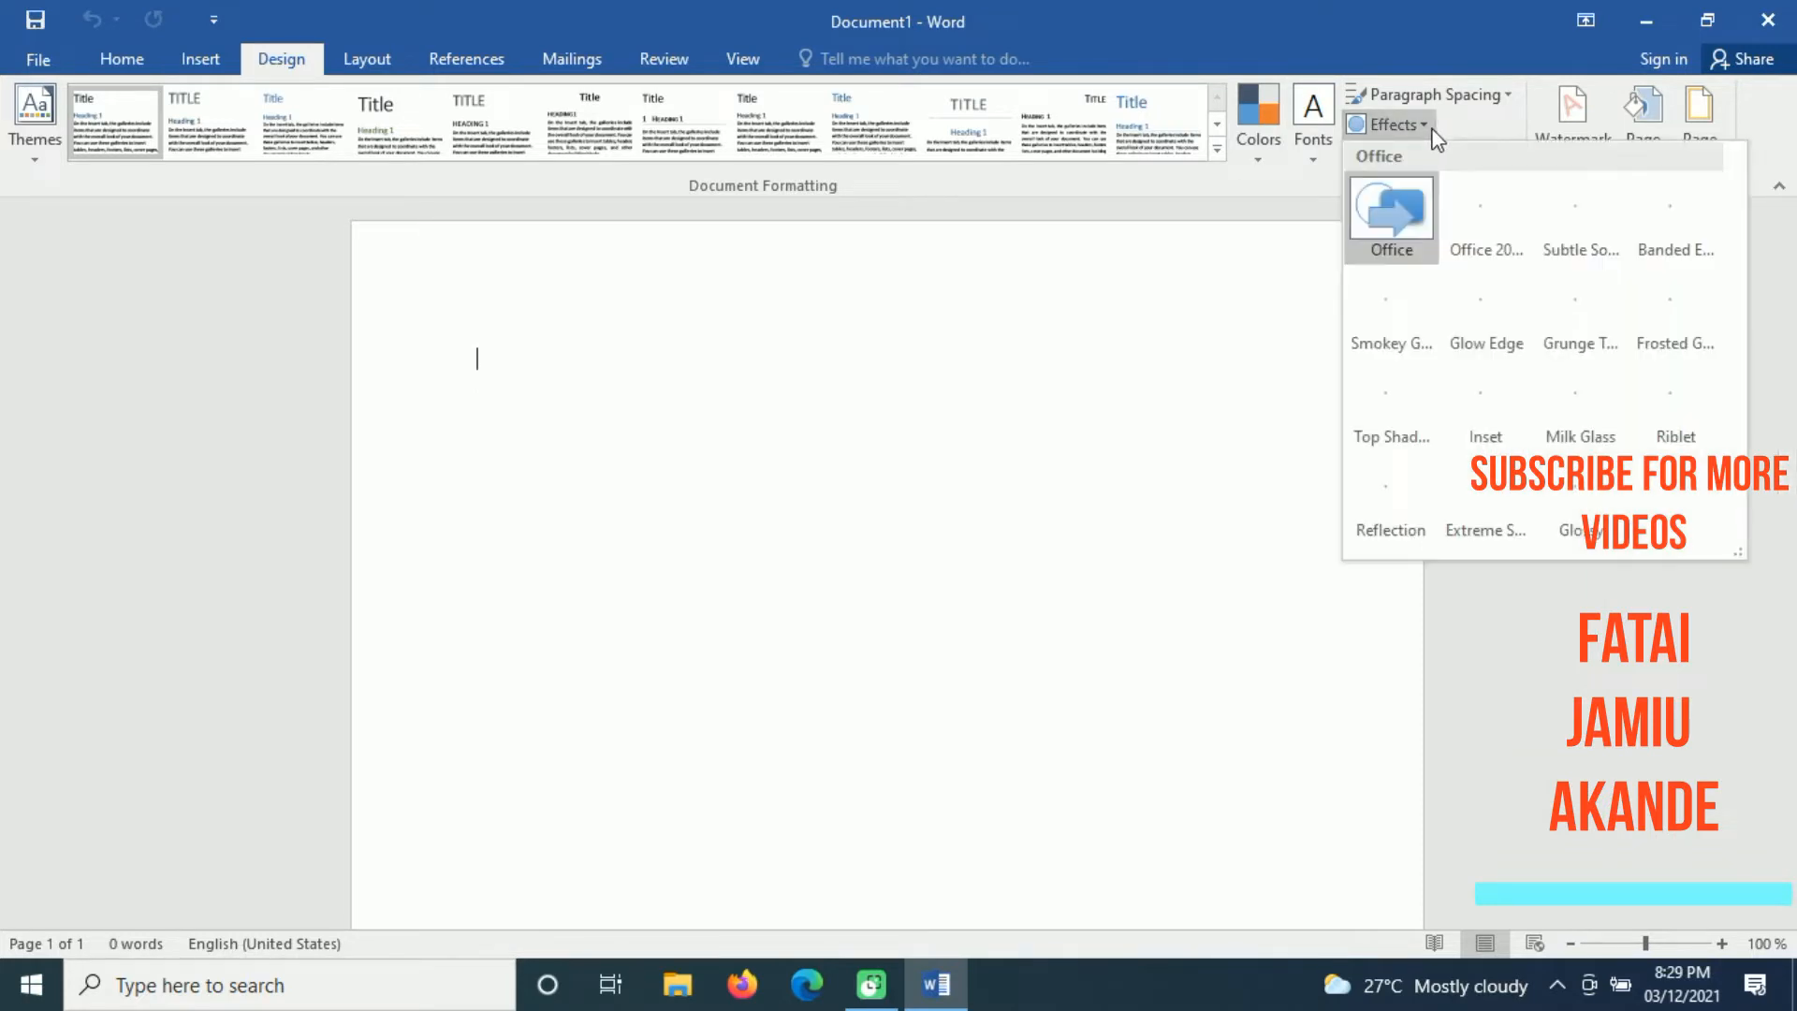
pyautogui.click(1443, 24)
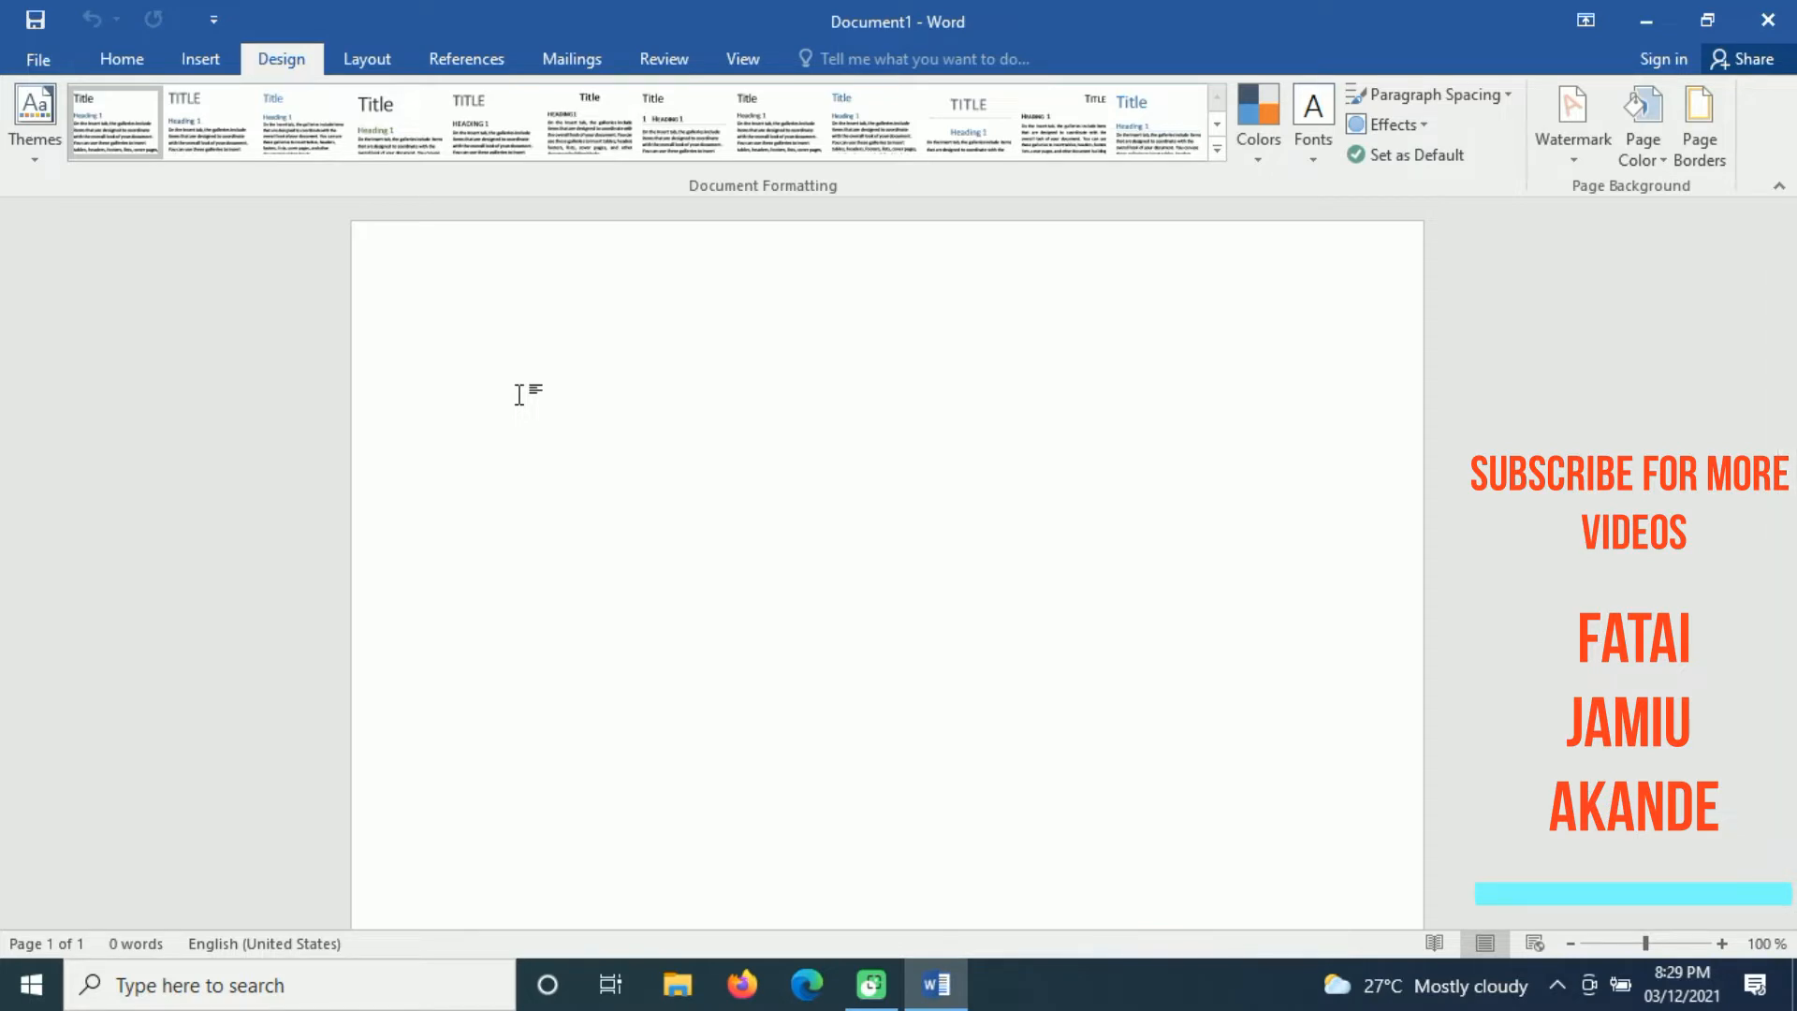
# Step: Fill the blank document with sample paragraphs using the =rand() function
pyautogui.write('=rand()')
pyautogui.press('Return')
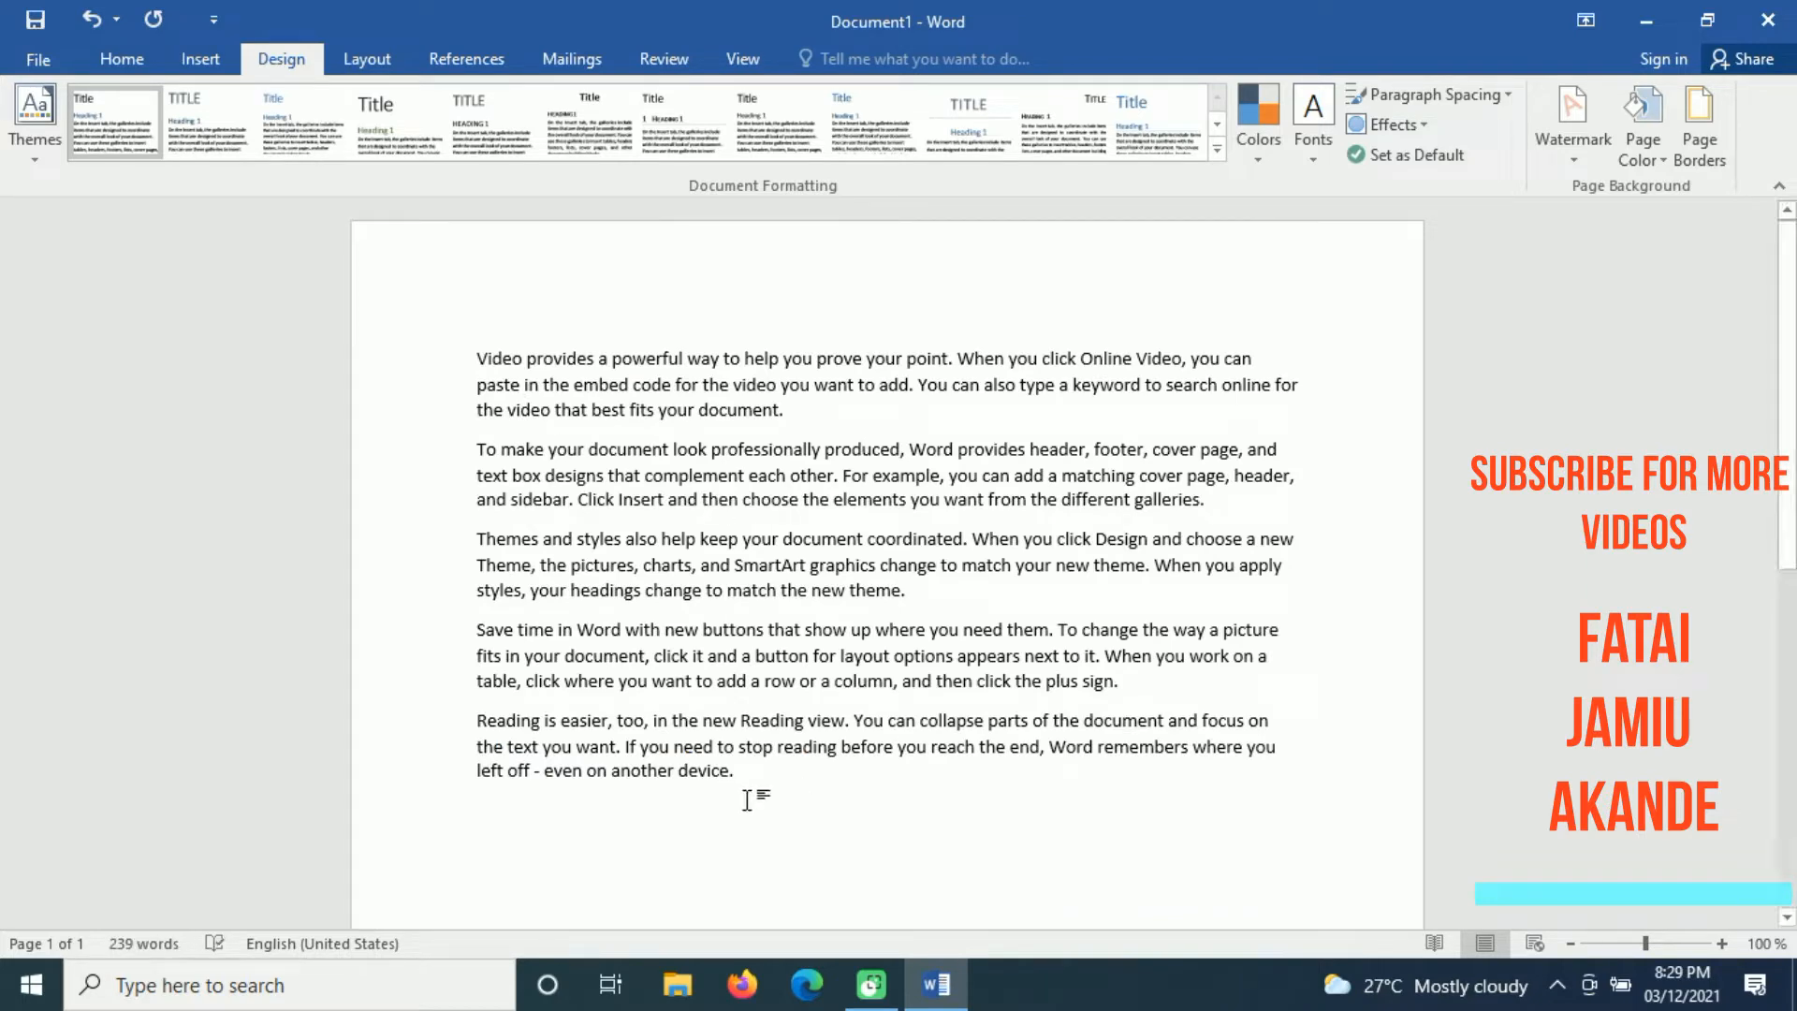
# Step: Select all the sample paragraphs and apply the second-to-last built-in style set
pyautogui.moveTo(746, 790); pyautogui.dragTo(474, 356)
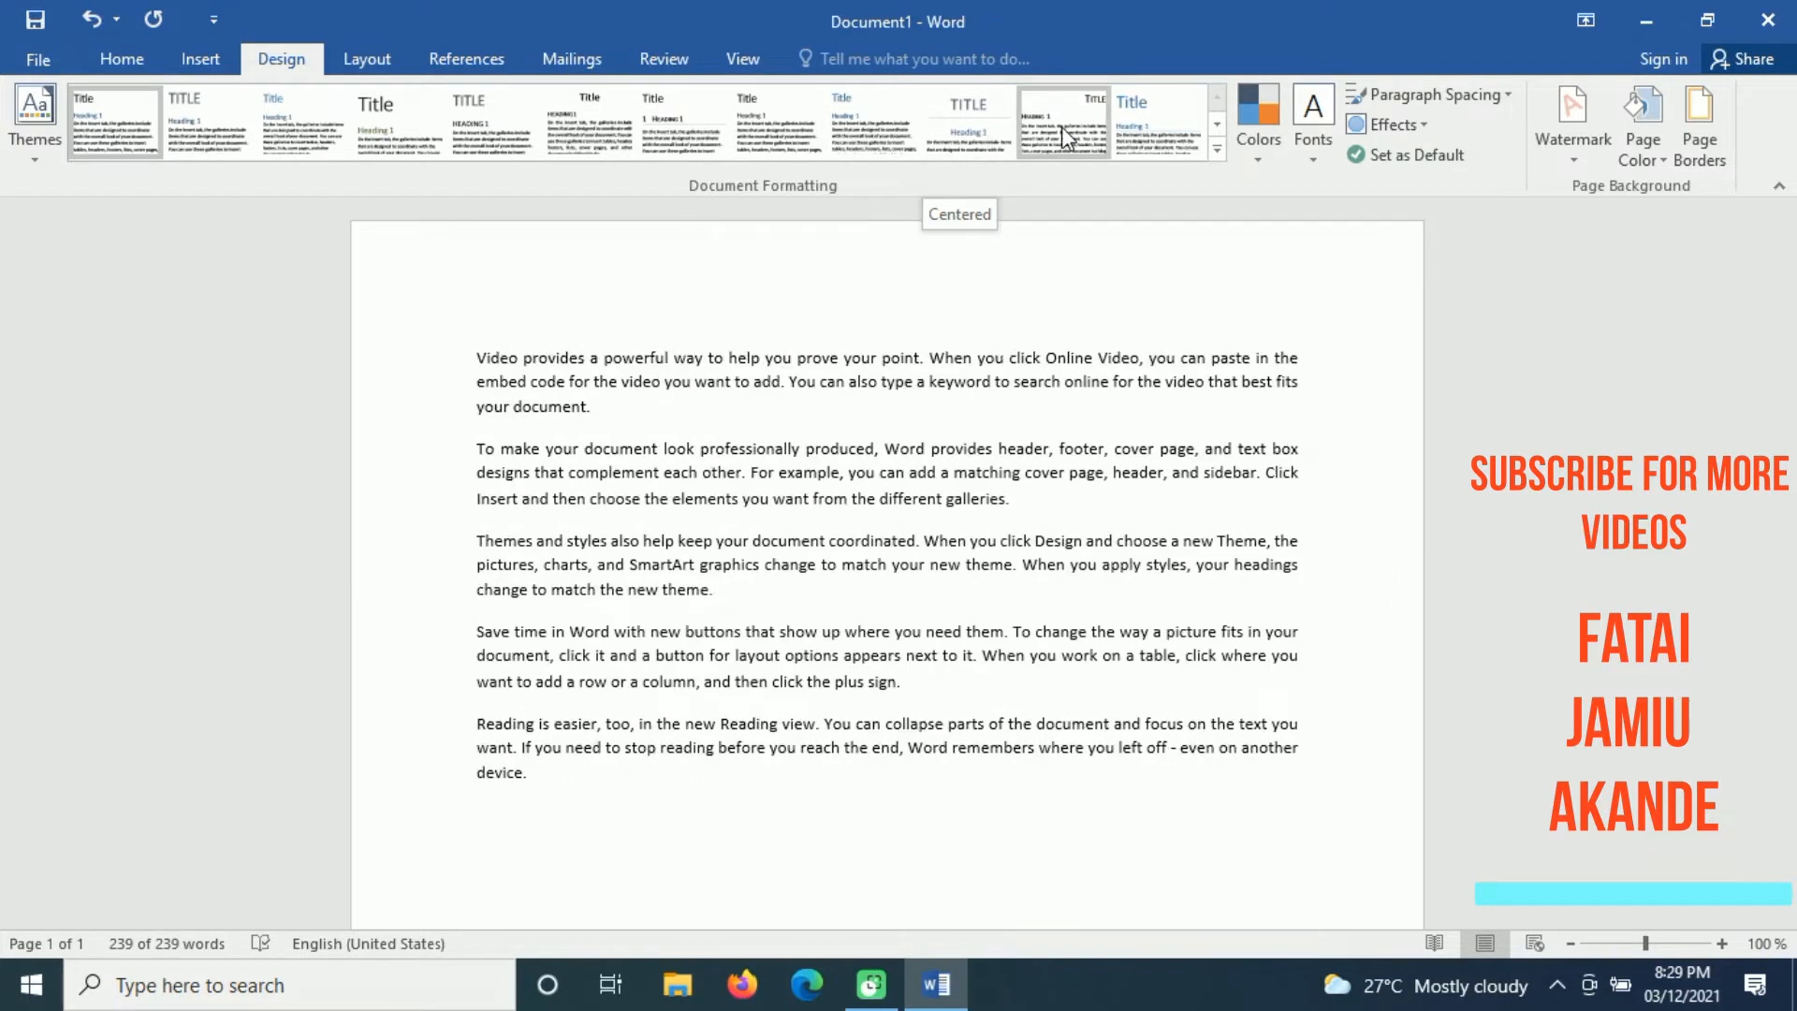
pyautogui.click(1217, 149)
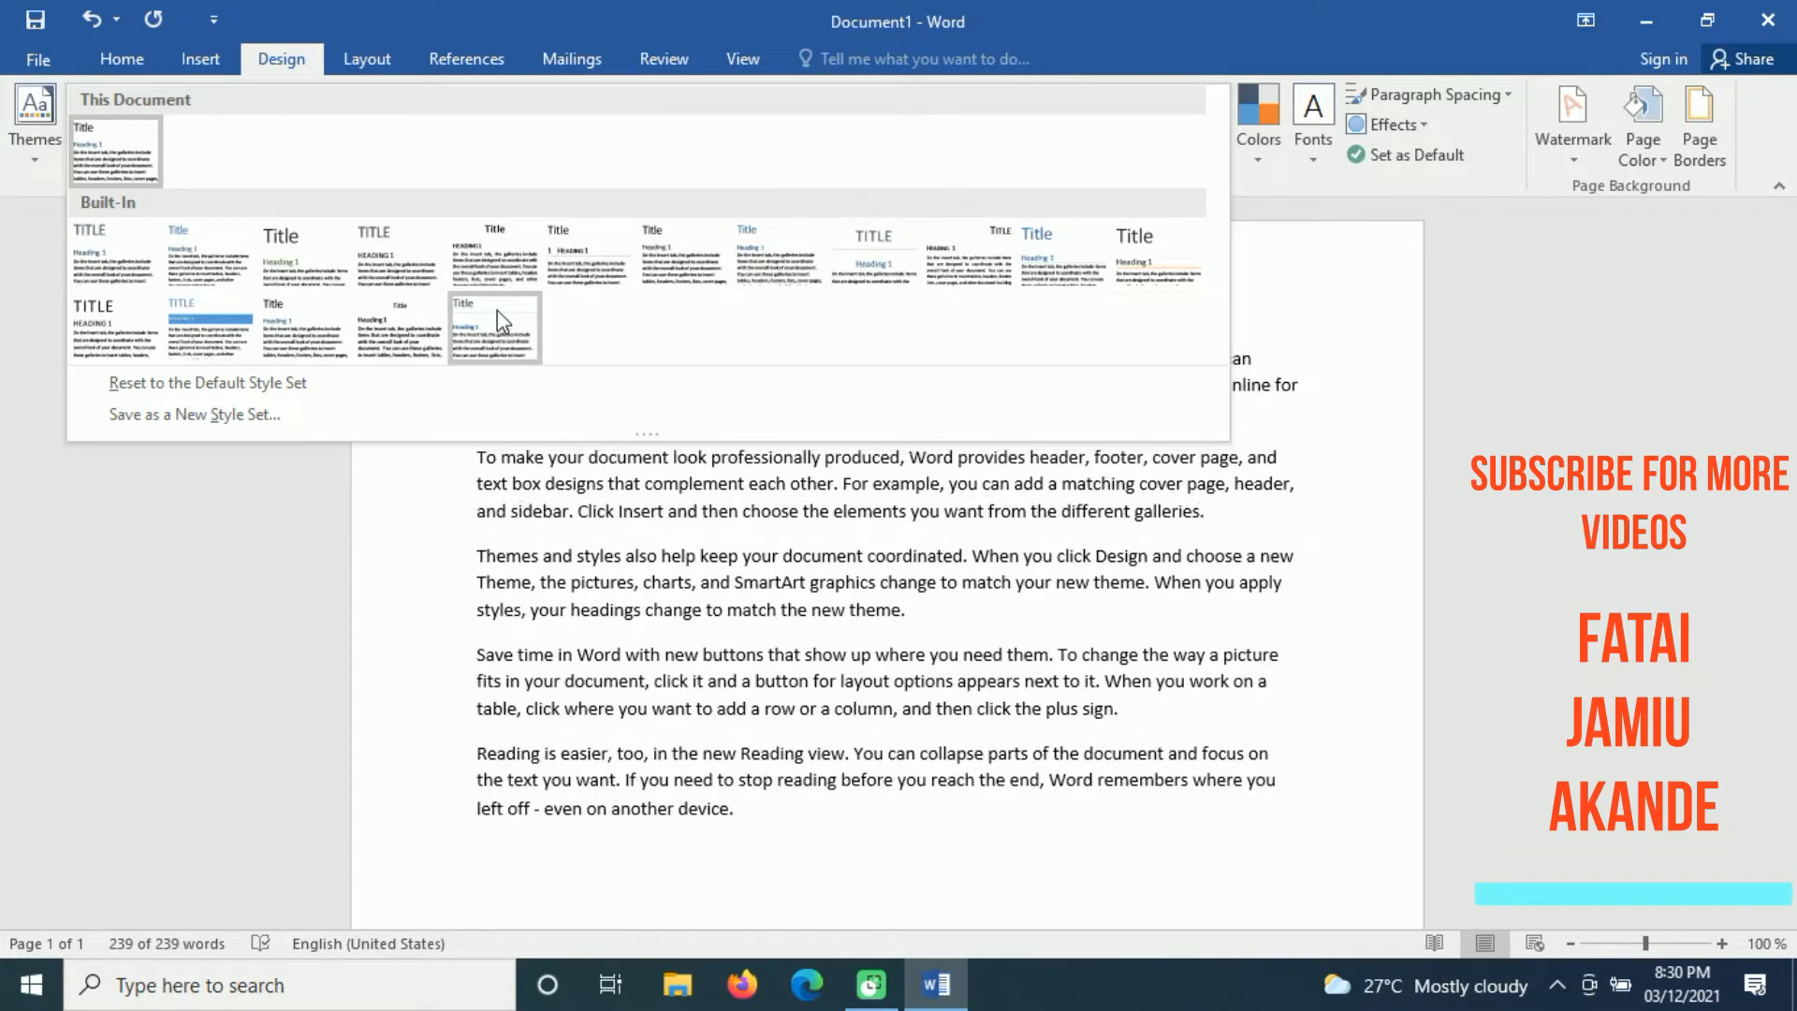
pyautogui.click(393, 348)
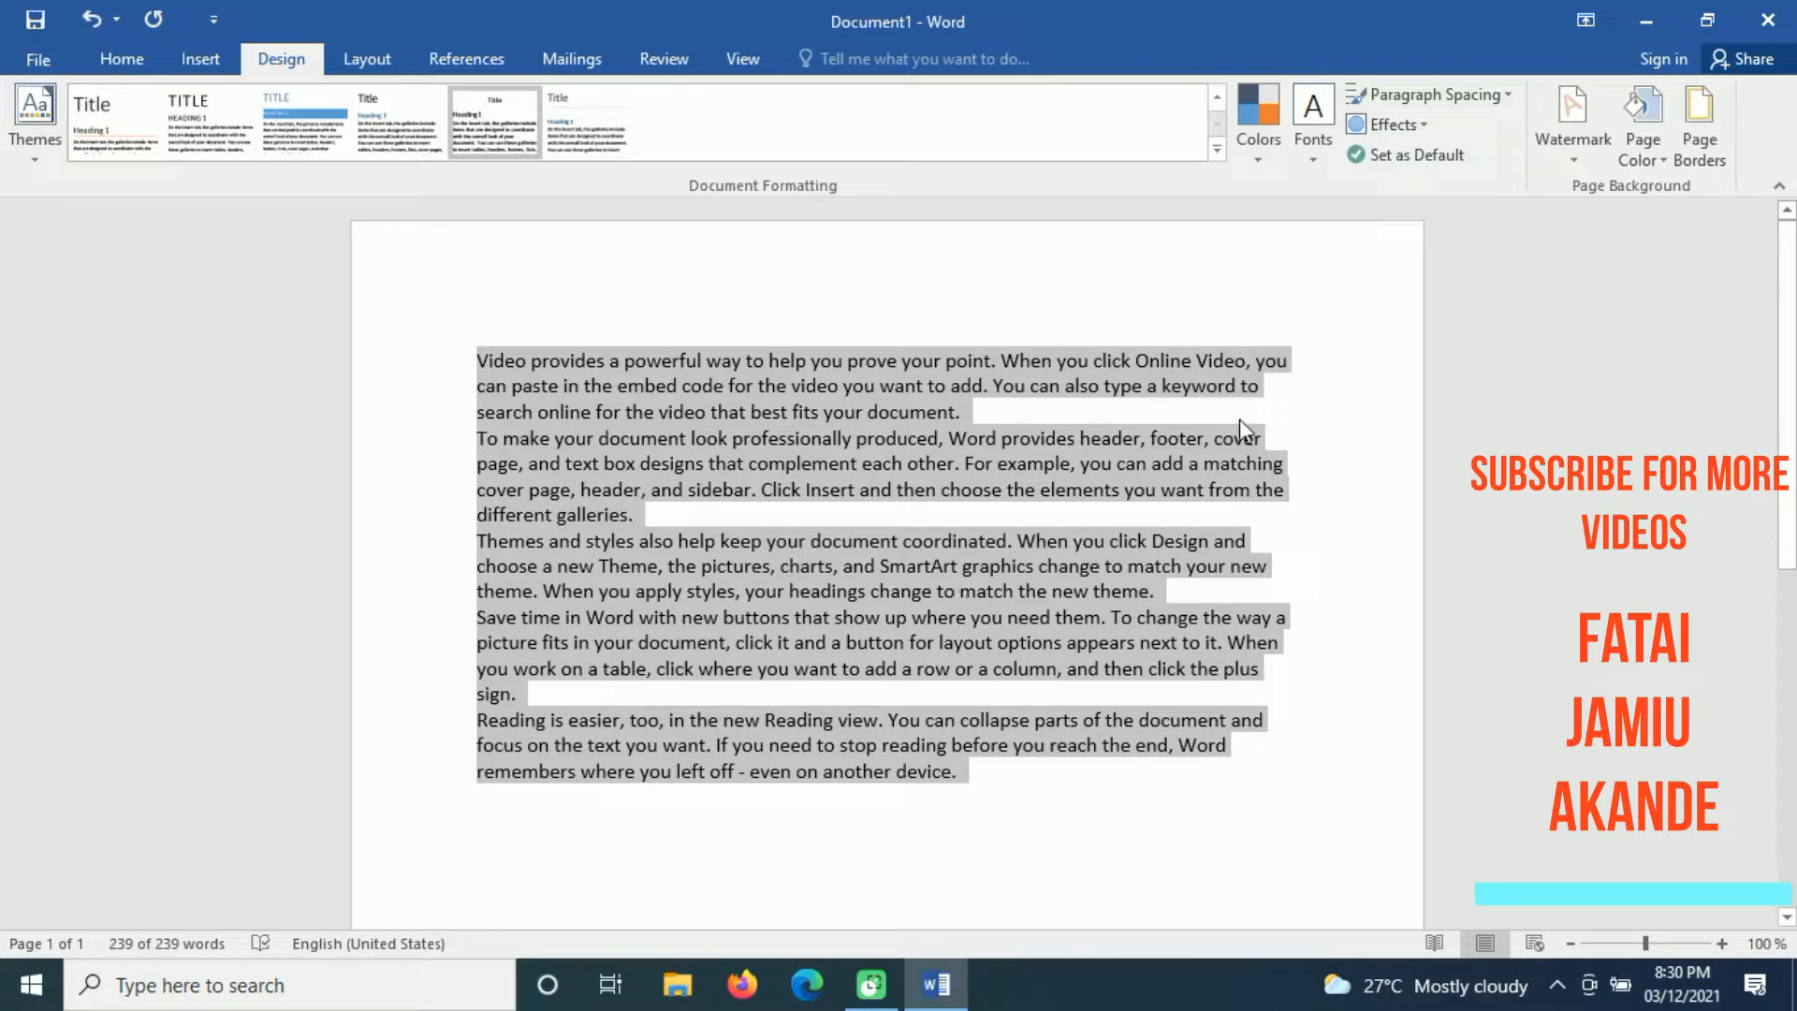
pyautogui.click(986, 784)
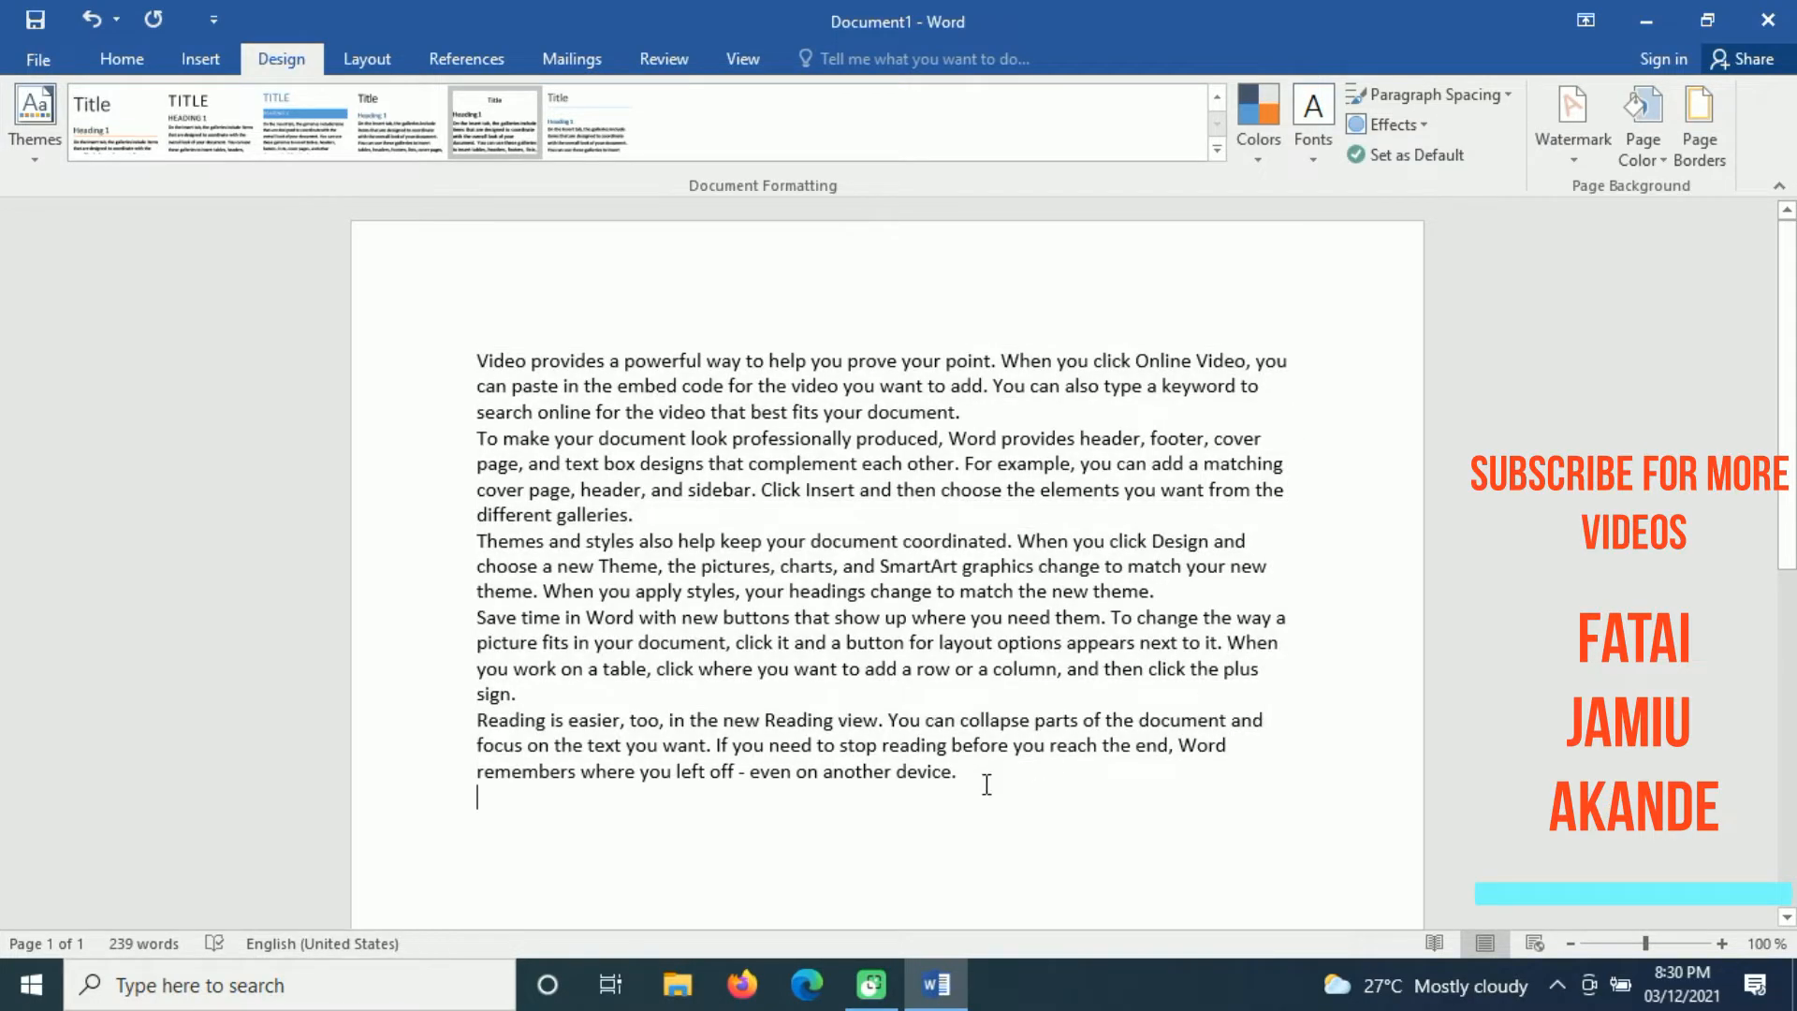
# Step: Color all the sample paragraphs standard red and justify them
pyautogui.click(1264, 161)
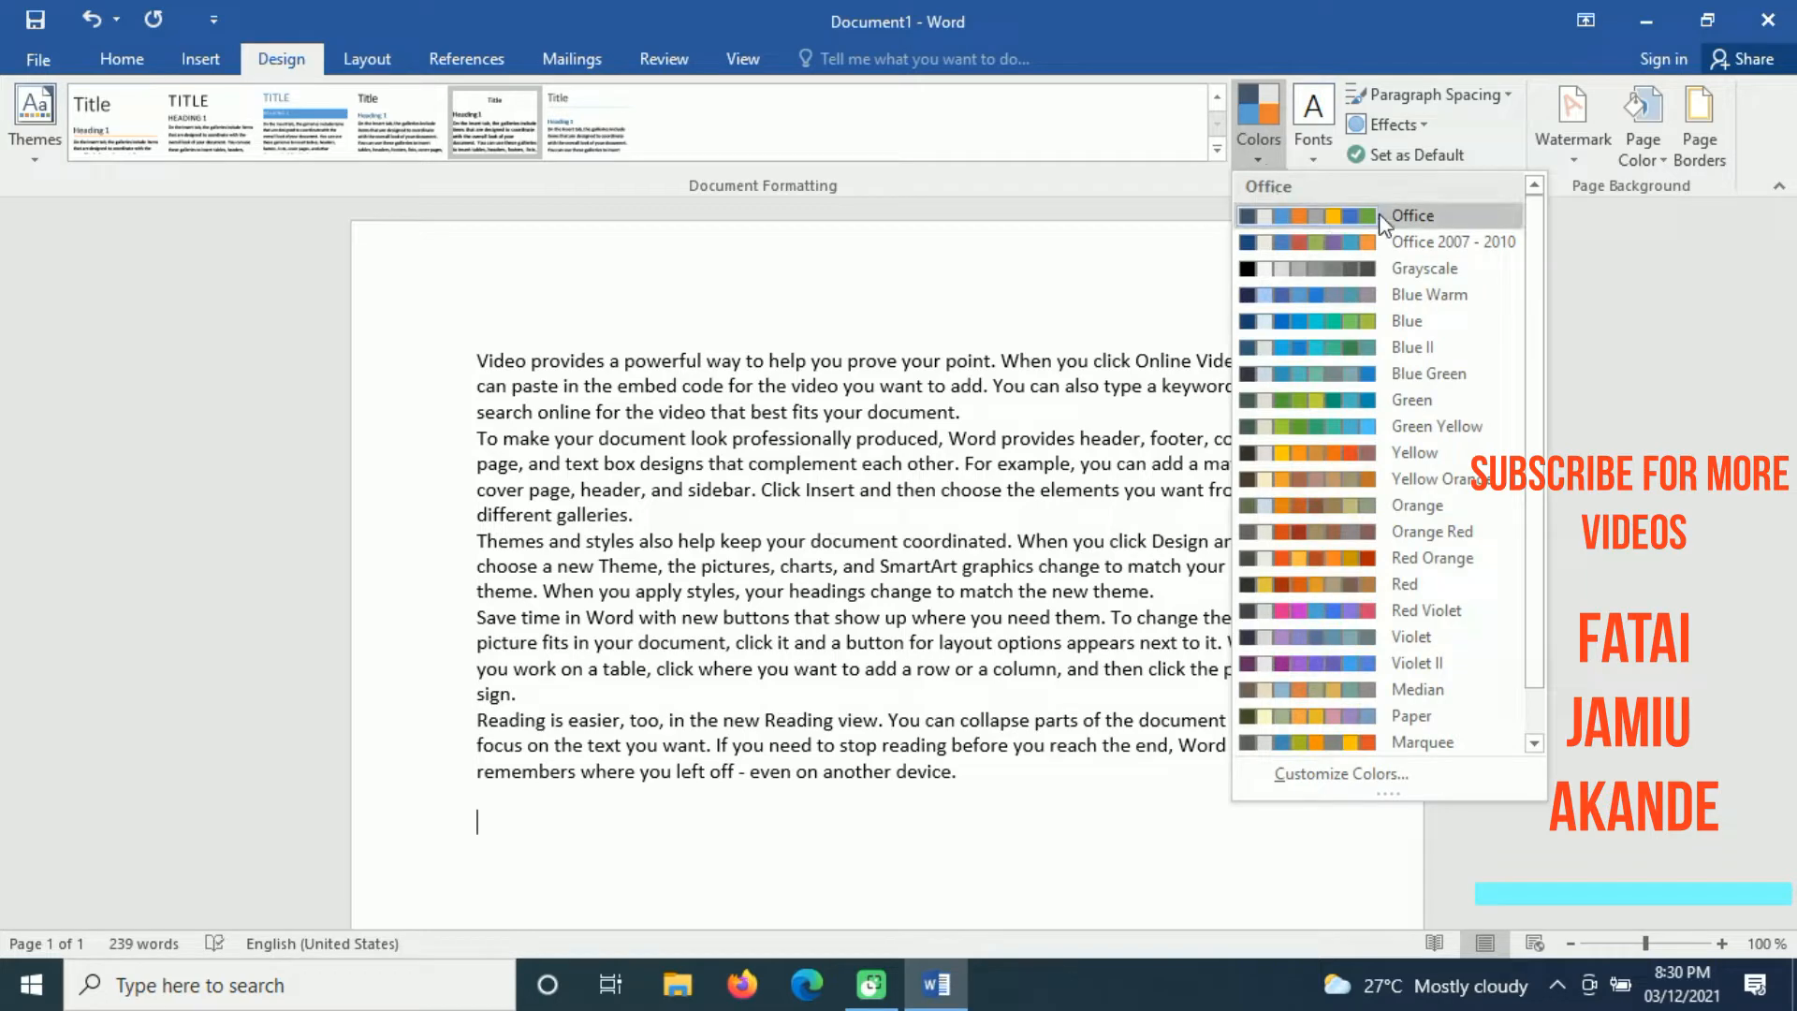
pyautogui.click(887, 510)
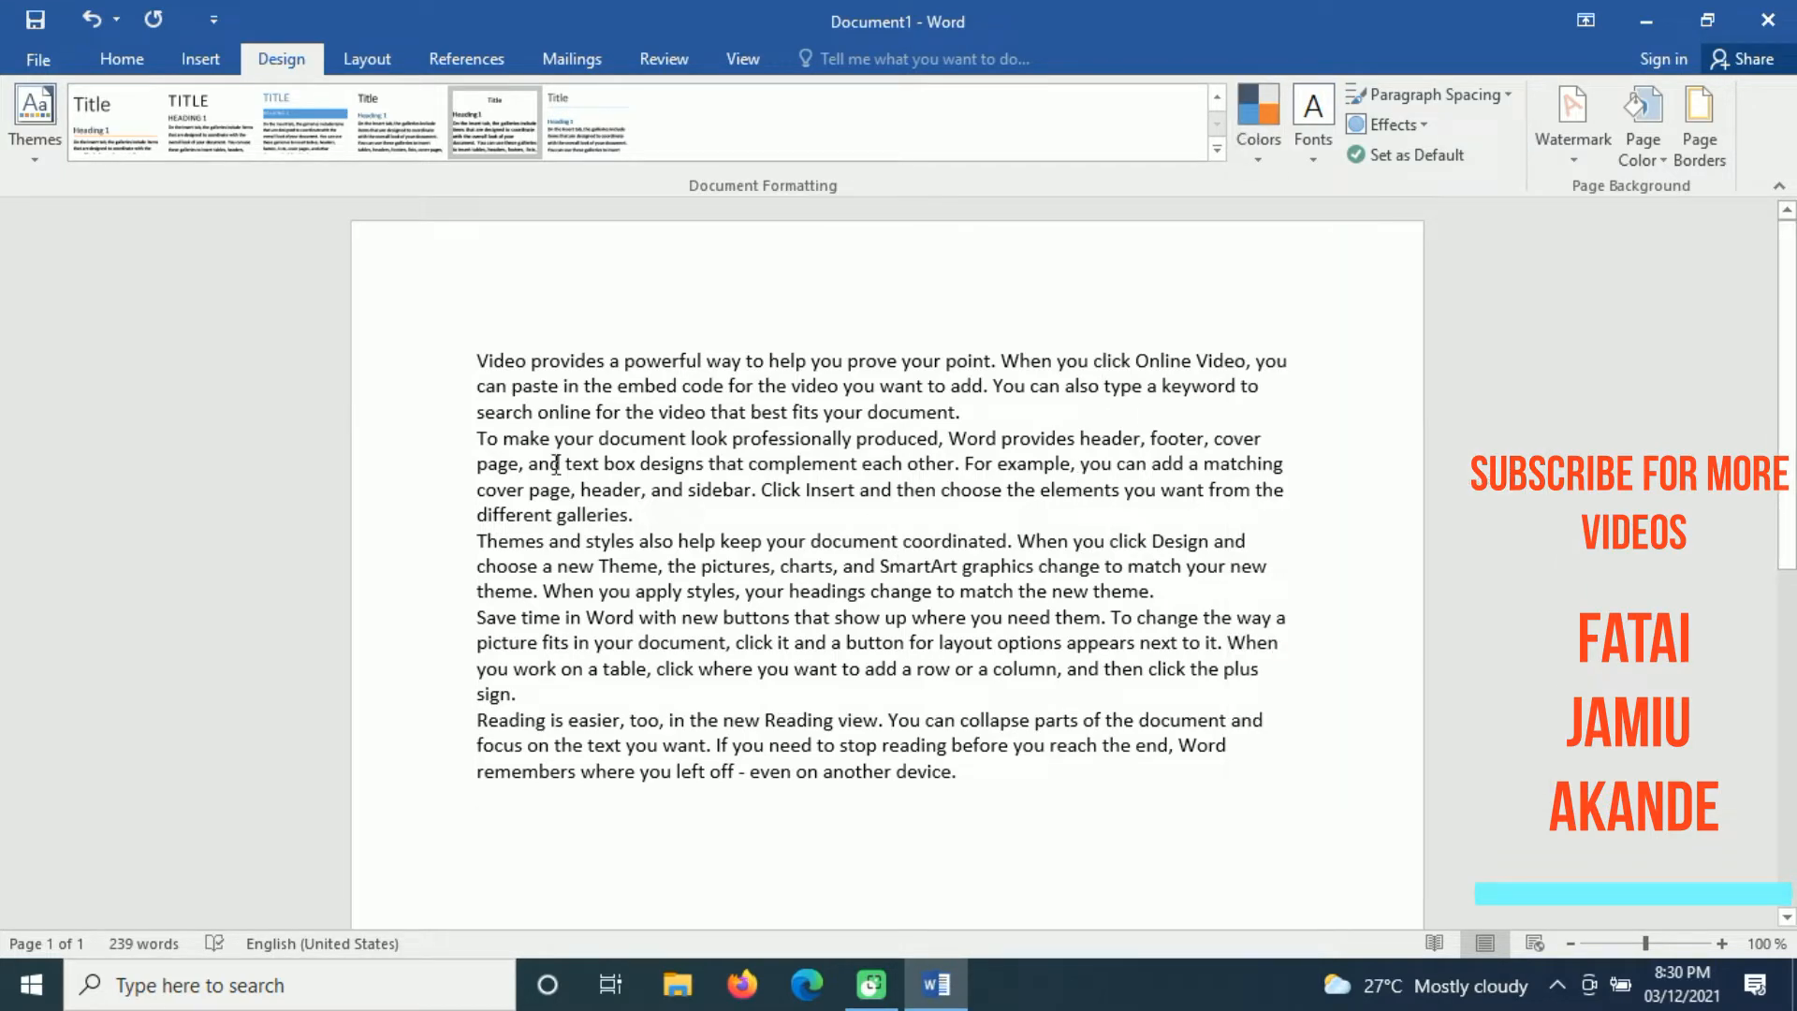
pyautogui.moveTo(975, 793); pyautogui.dragTo(453, 313)
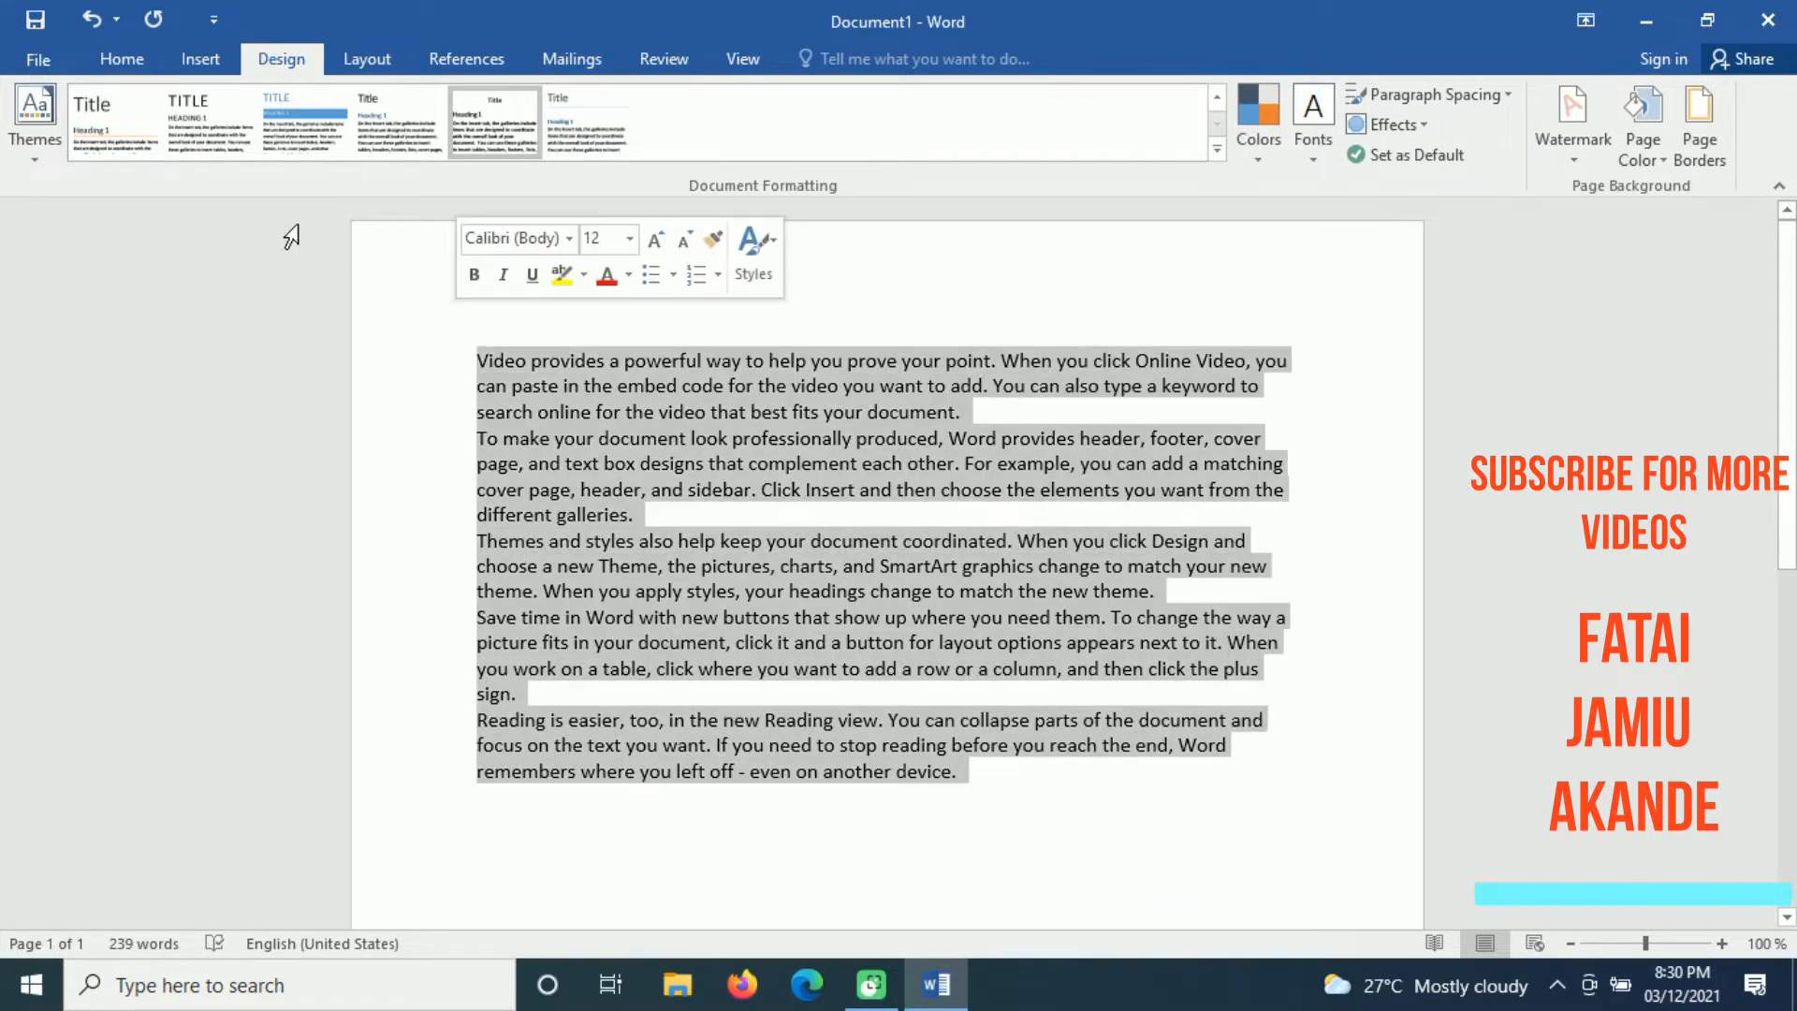
pyautogui.click(122, 62)
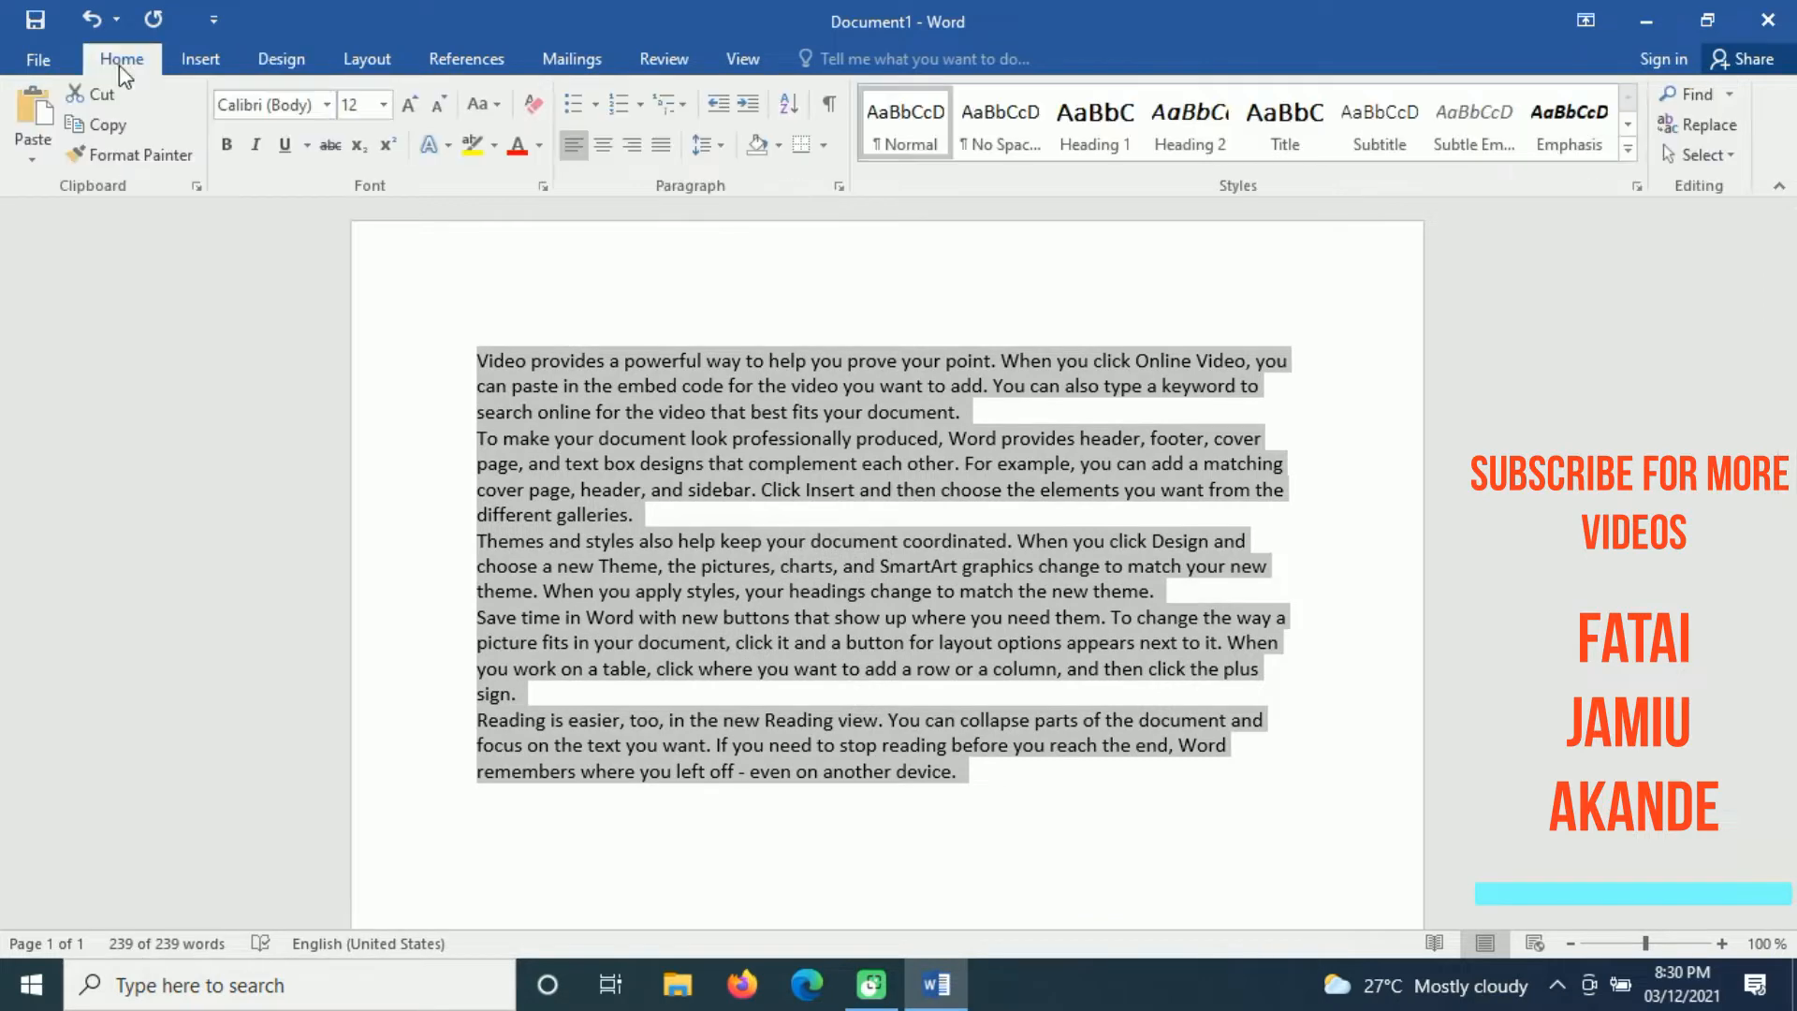
pyautogui.click(539, 146)
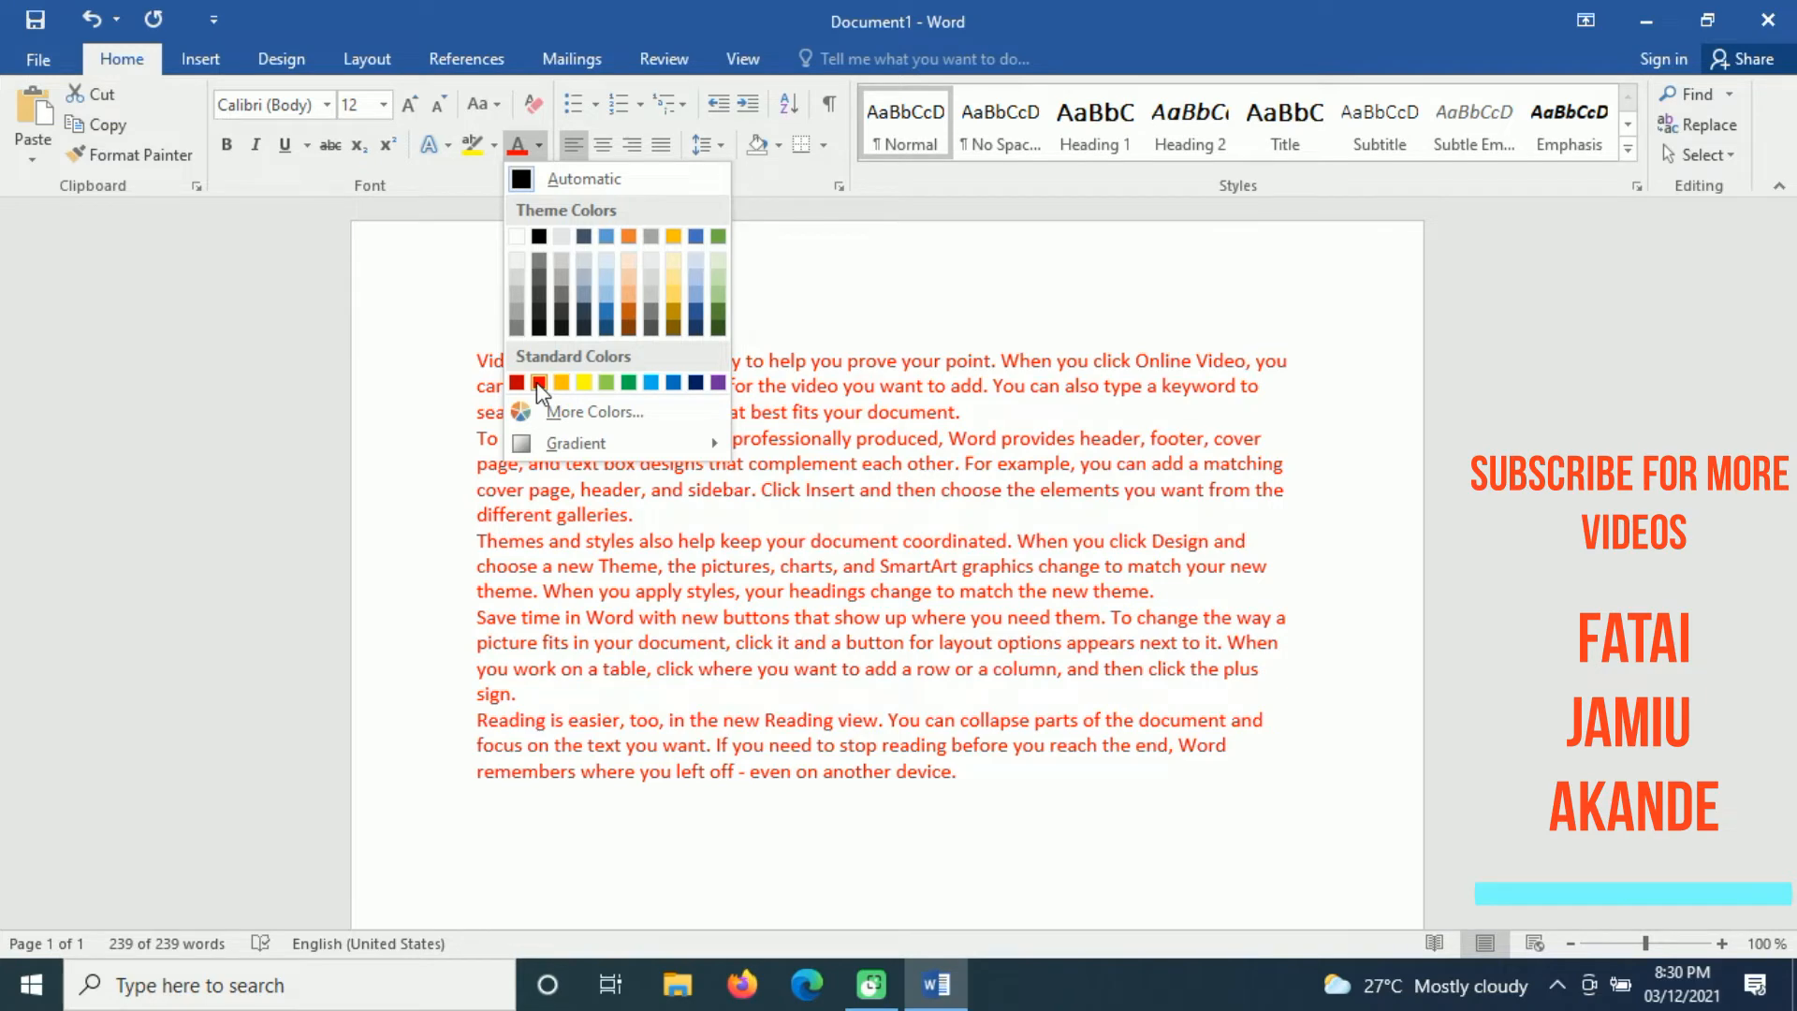
pyautogui.click(538, 382)
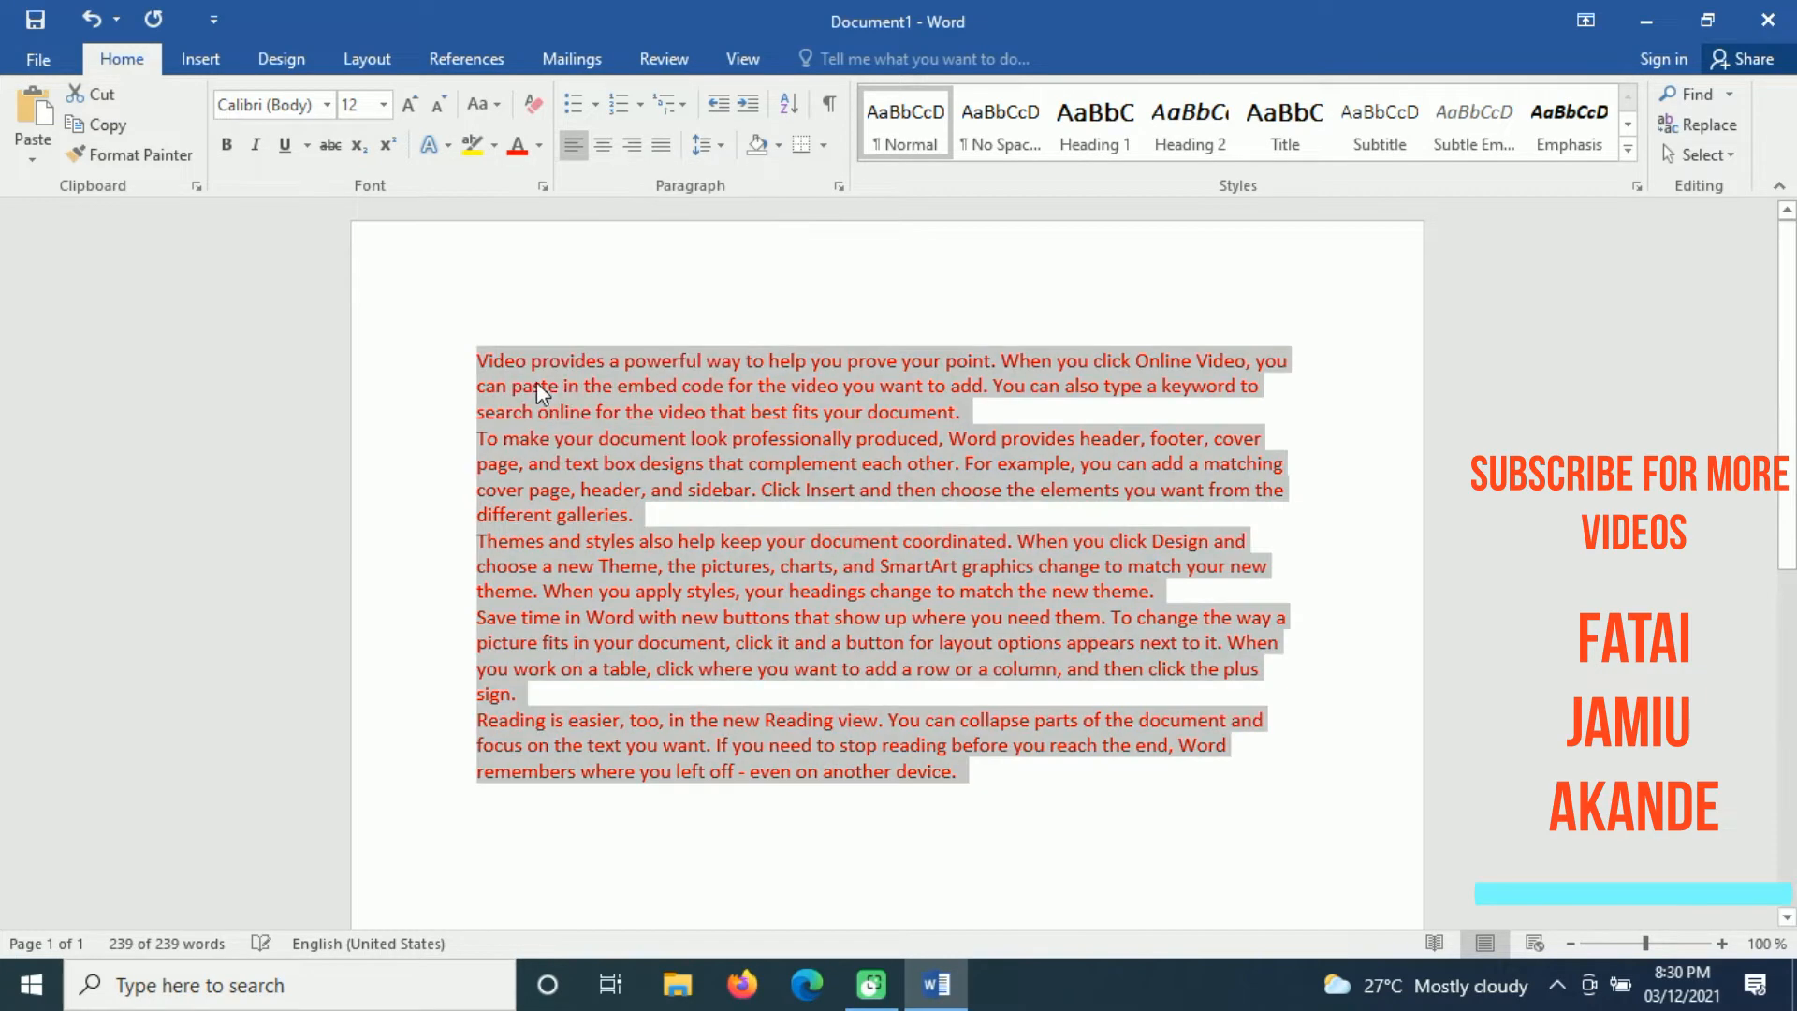
pyautogui.click(661, 144)
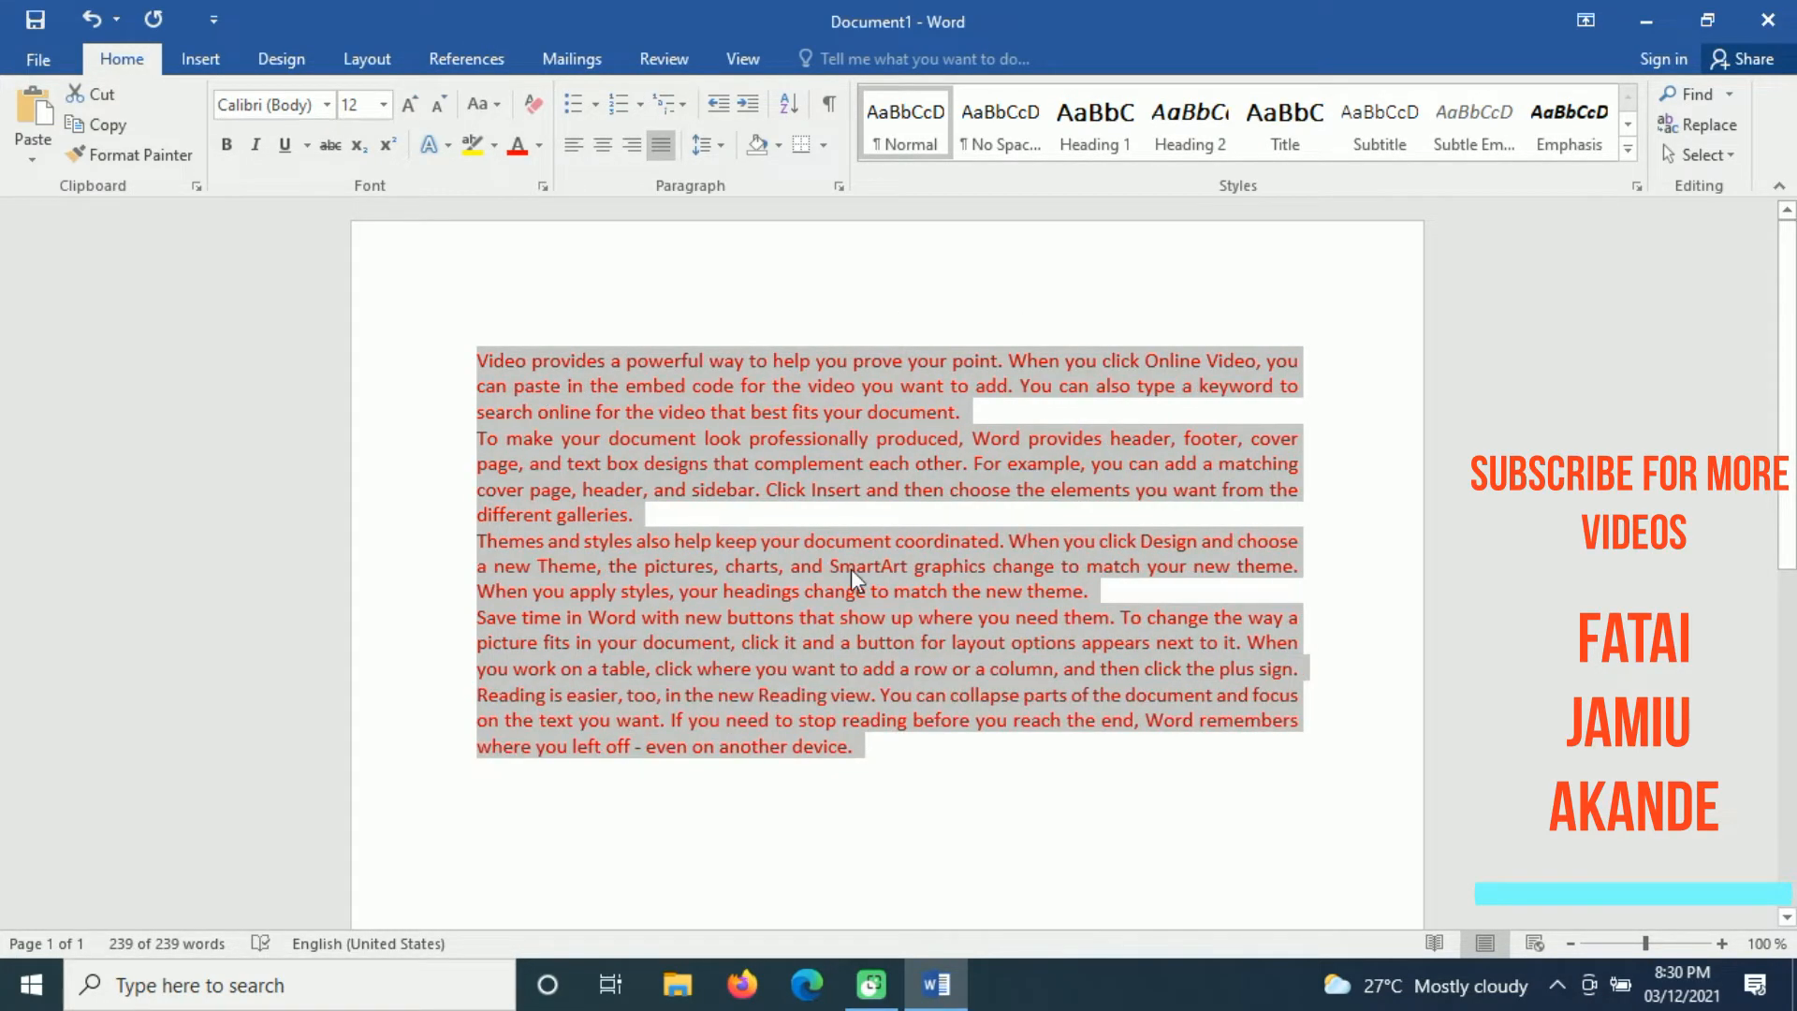
# Step: Change the document's theme fonts to the Arial set
pyautogui.click(290, 55)
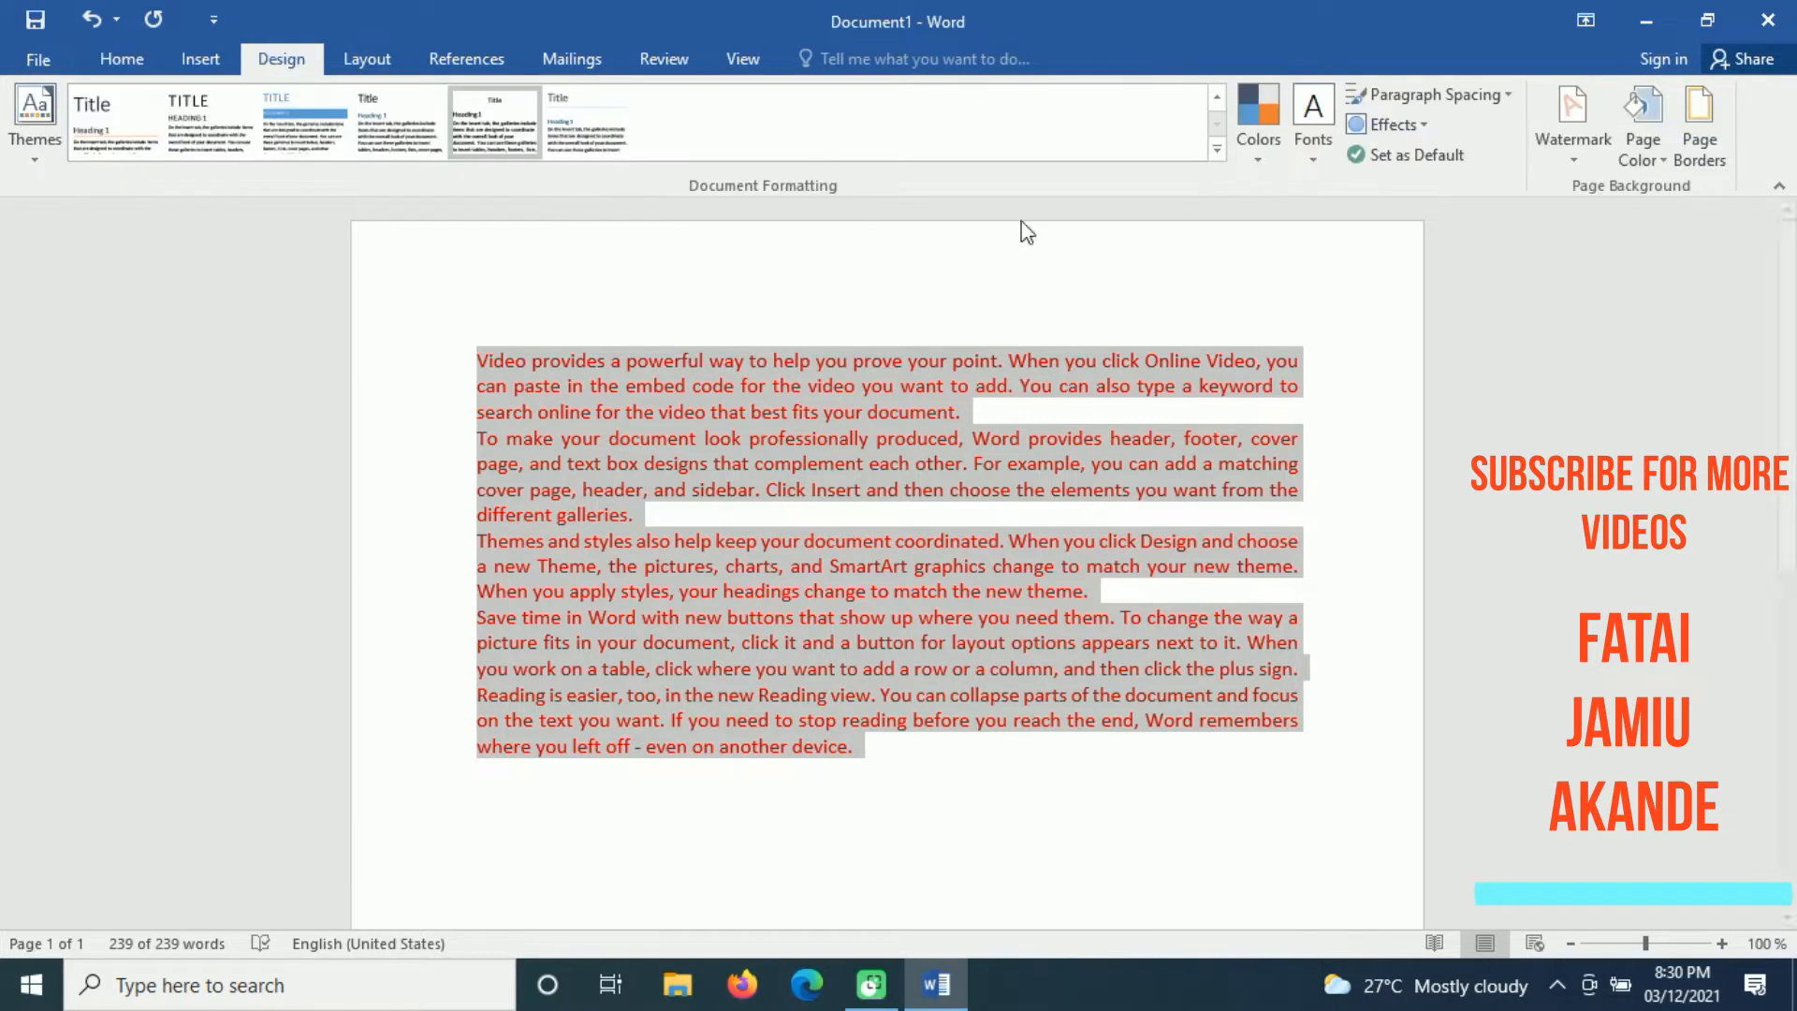
pyautogui.click(1314, 159)
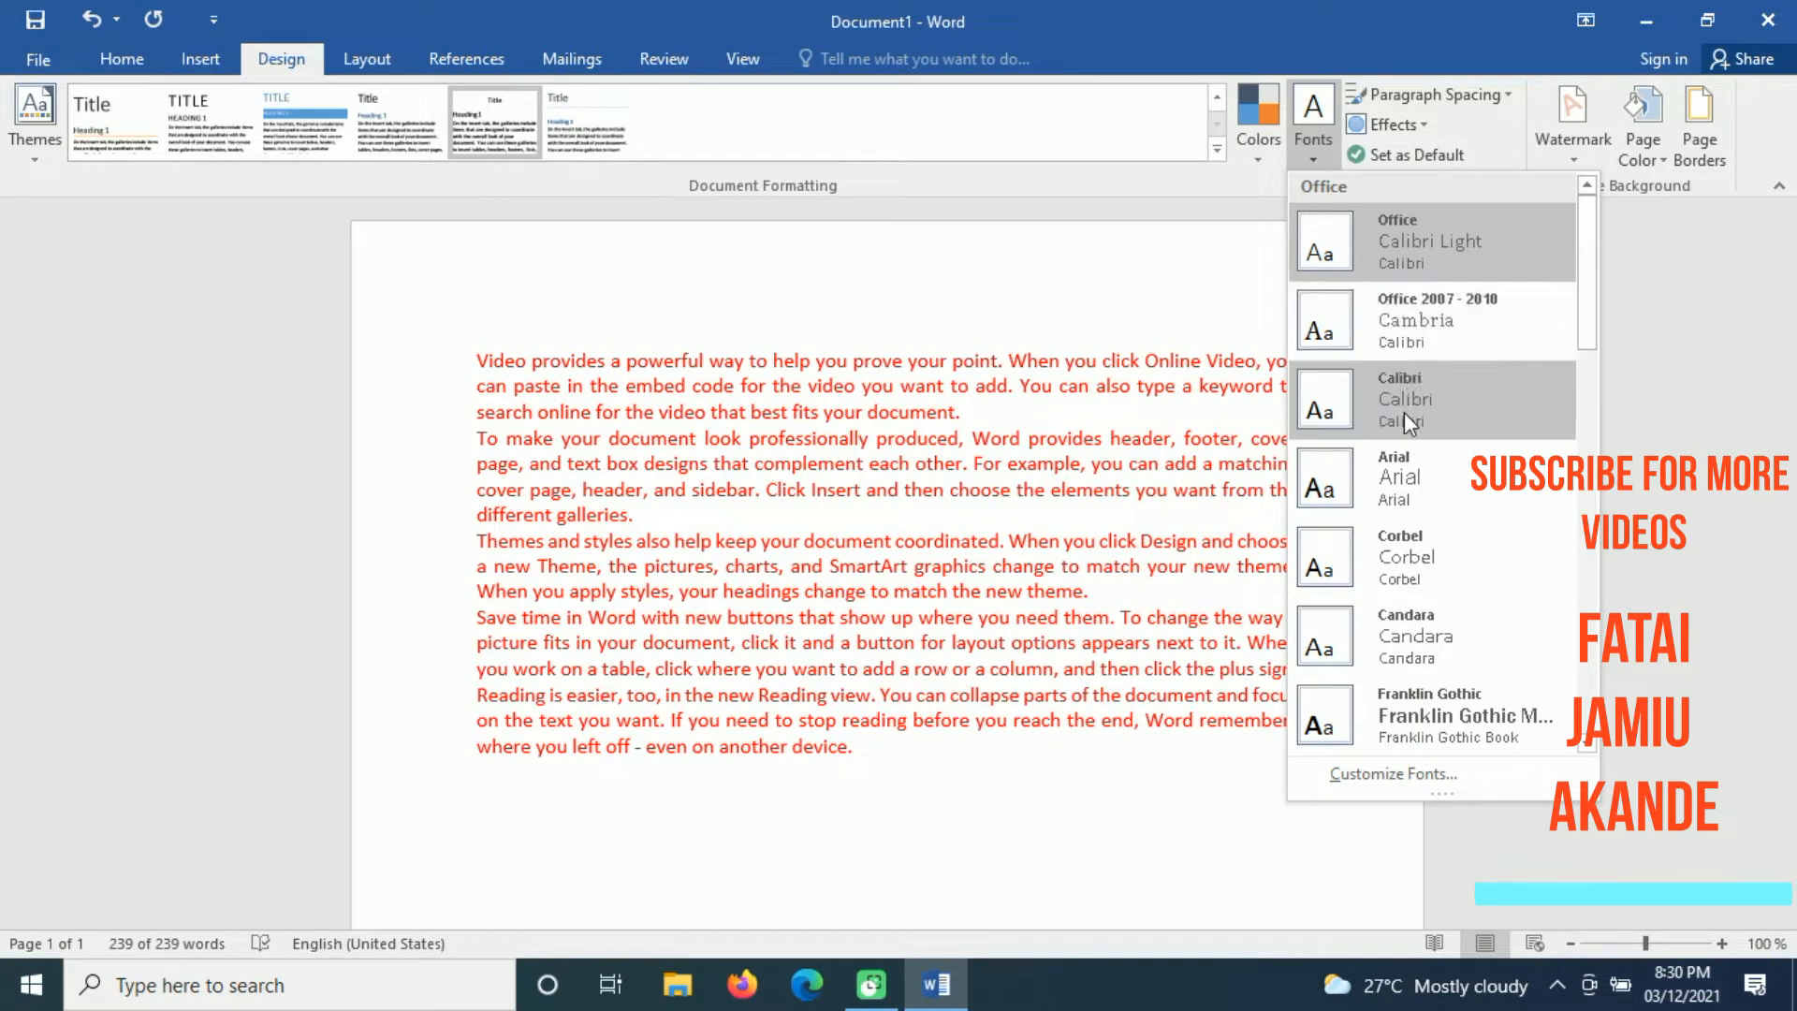
pyautogui.click(1401, 474)
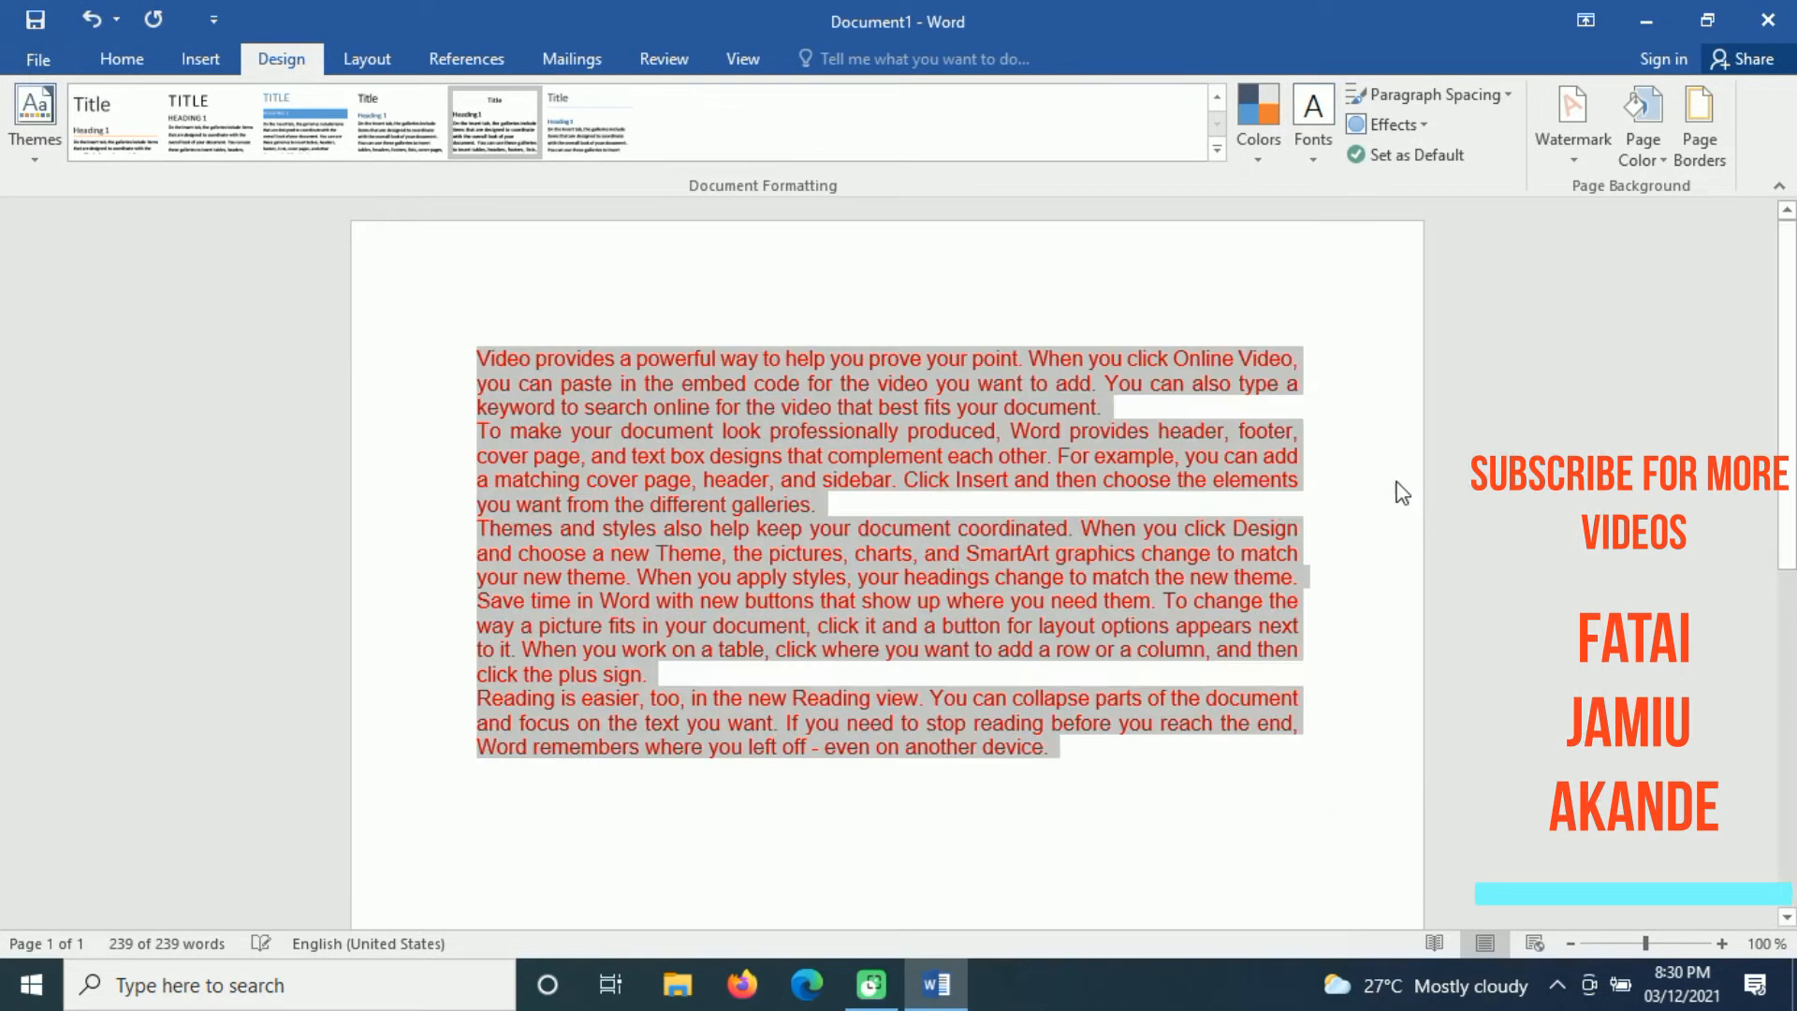
# Step: Set the font of the selected paragraphs to Times New Roman and deselect the text
pyautogui.click(111, 63)
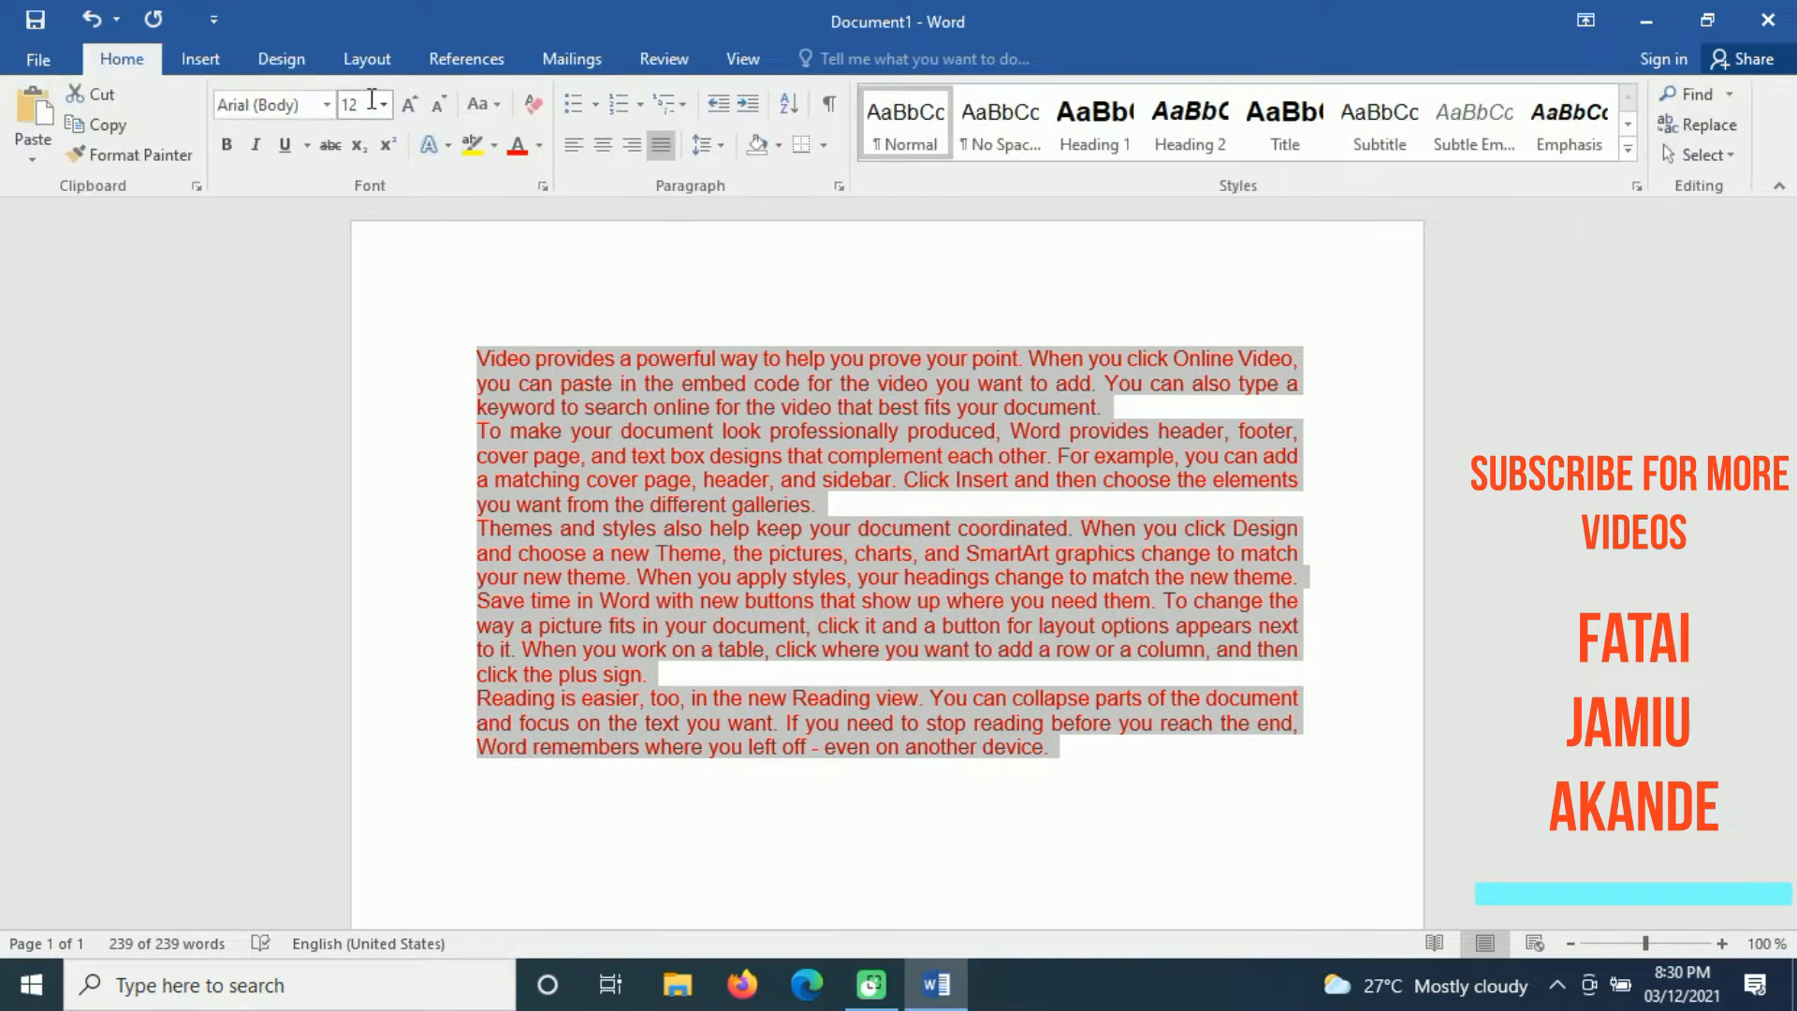
pyautogui.click(327, 103)
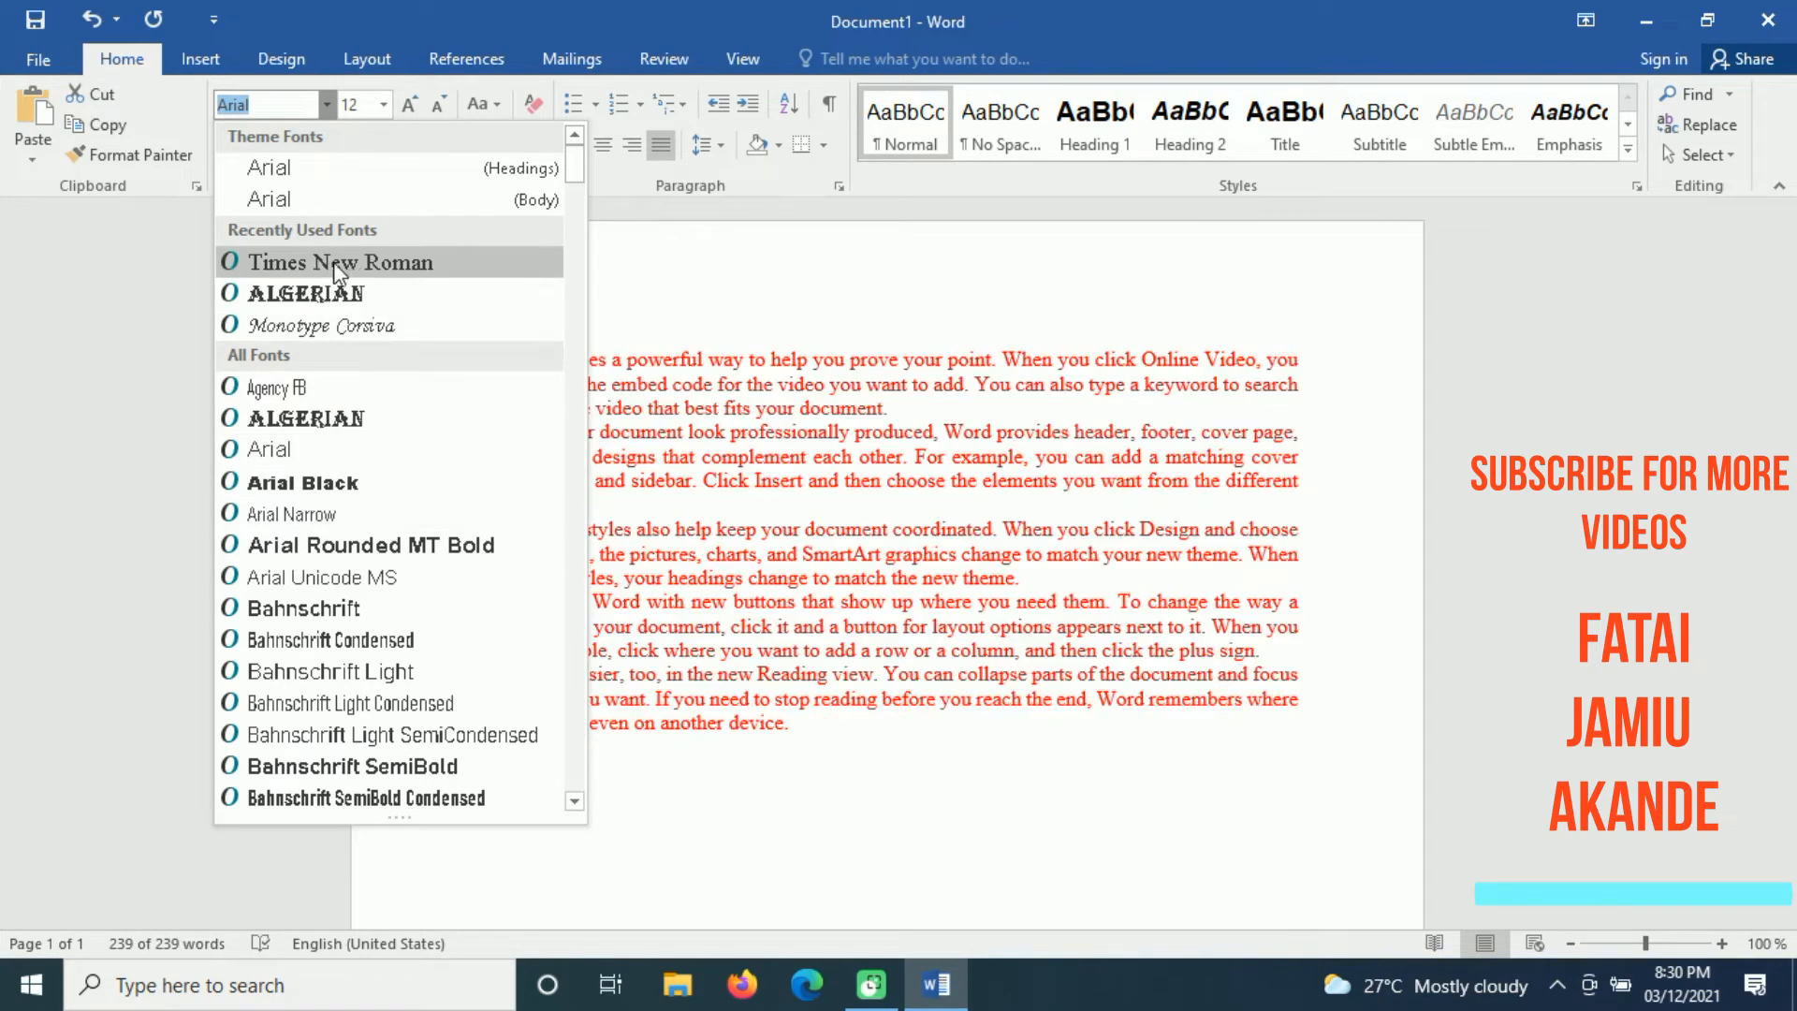
pyautogui.click(379, 264)
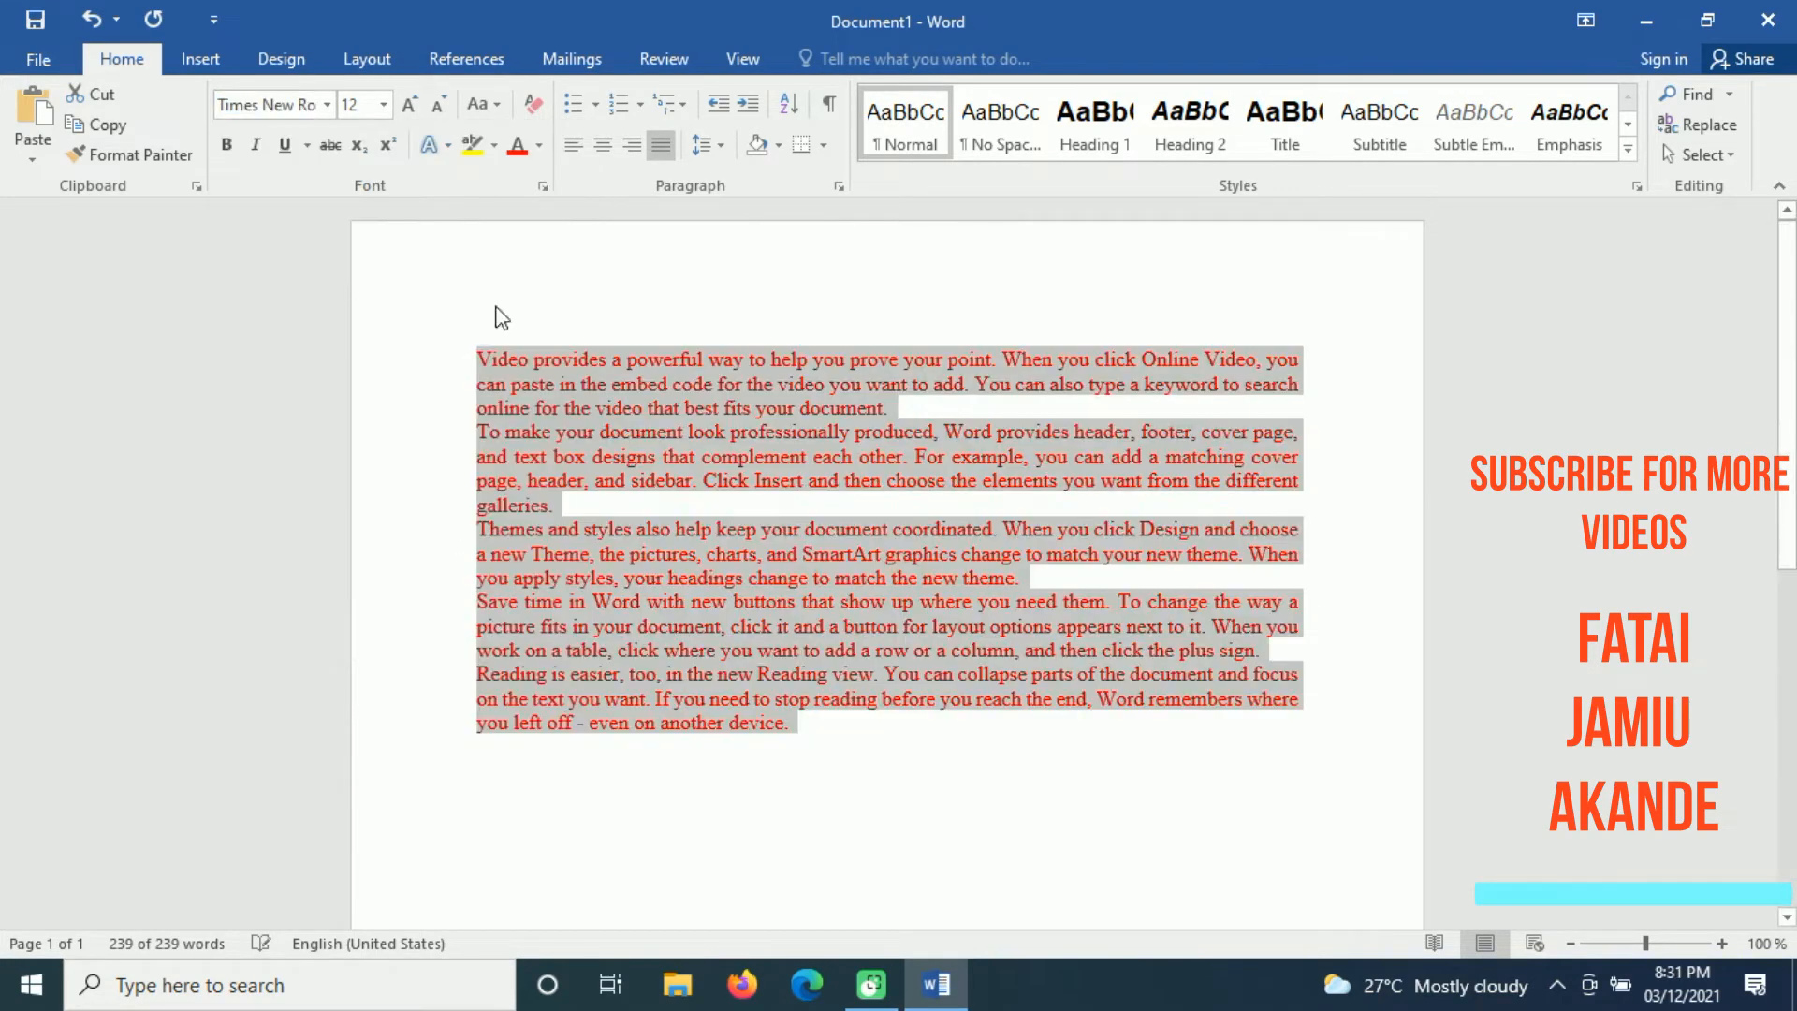
pyautogui.click(705, 498)
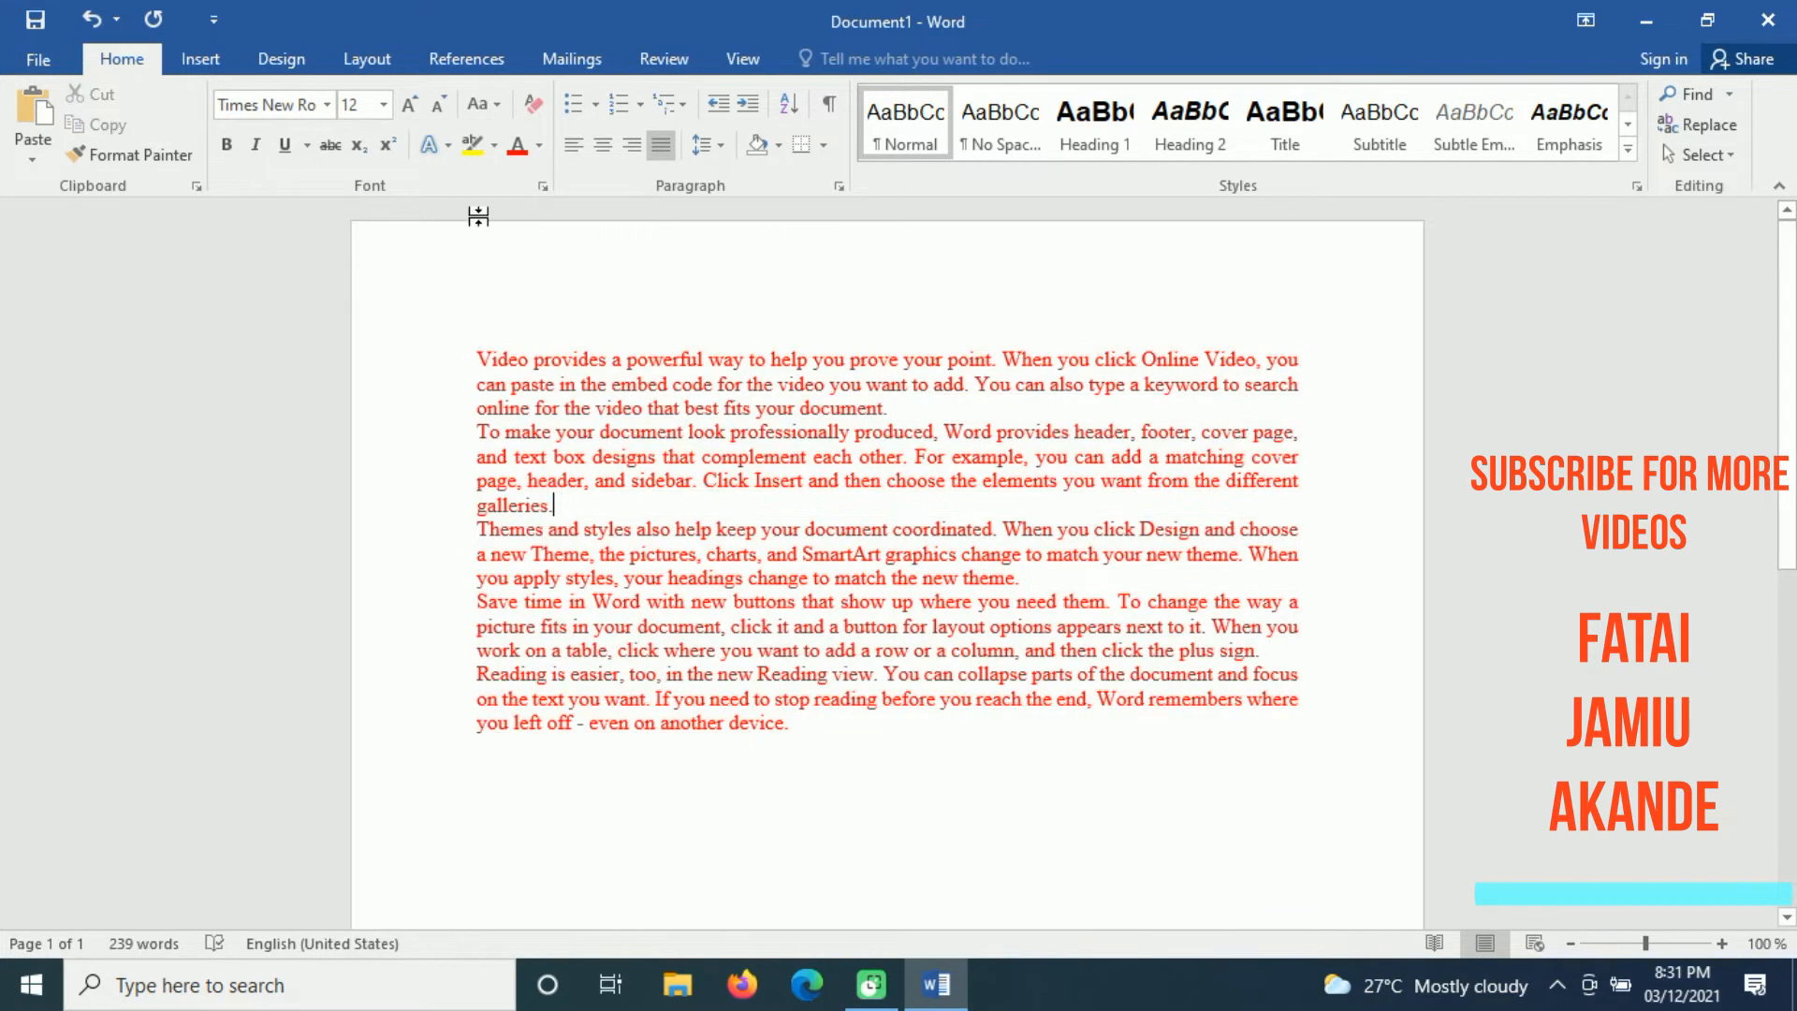
# Step: Select all paragraphs, apply the Glow Edge theme effects, and switch to the style set with the blue-shaded heading
pyautogui.click(281, 58)
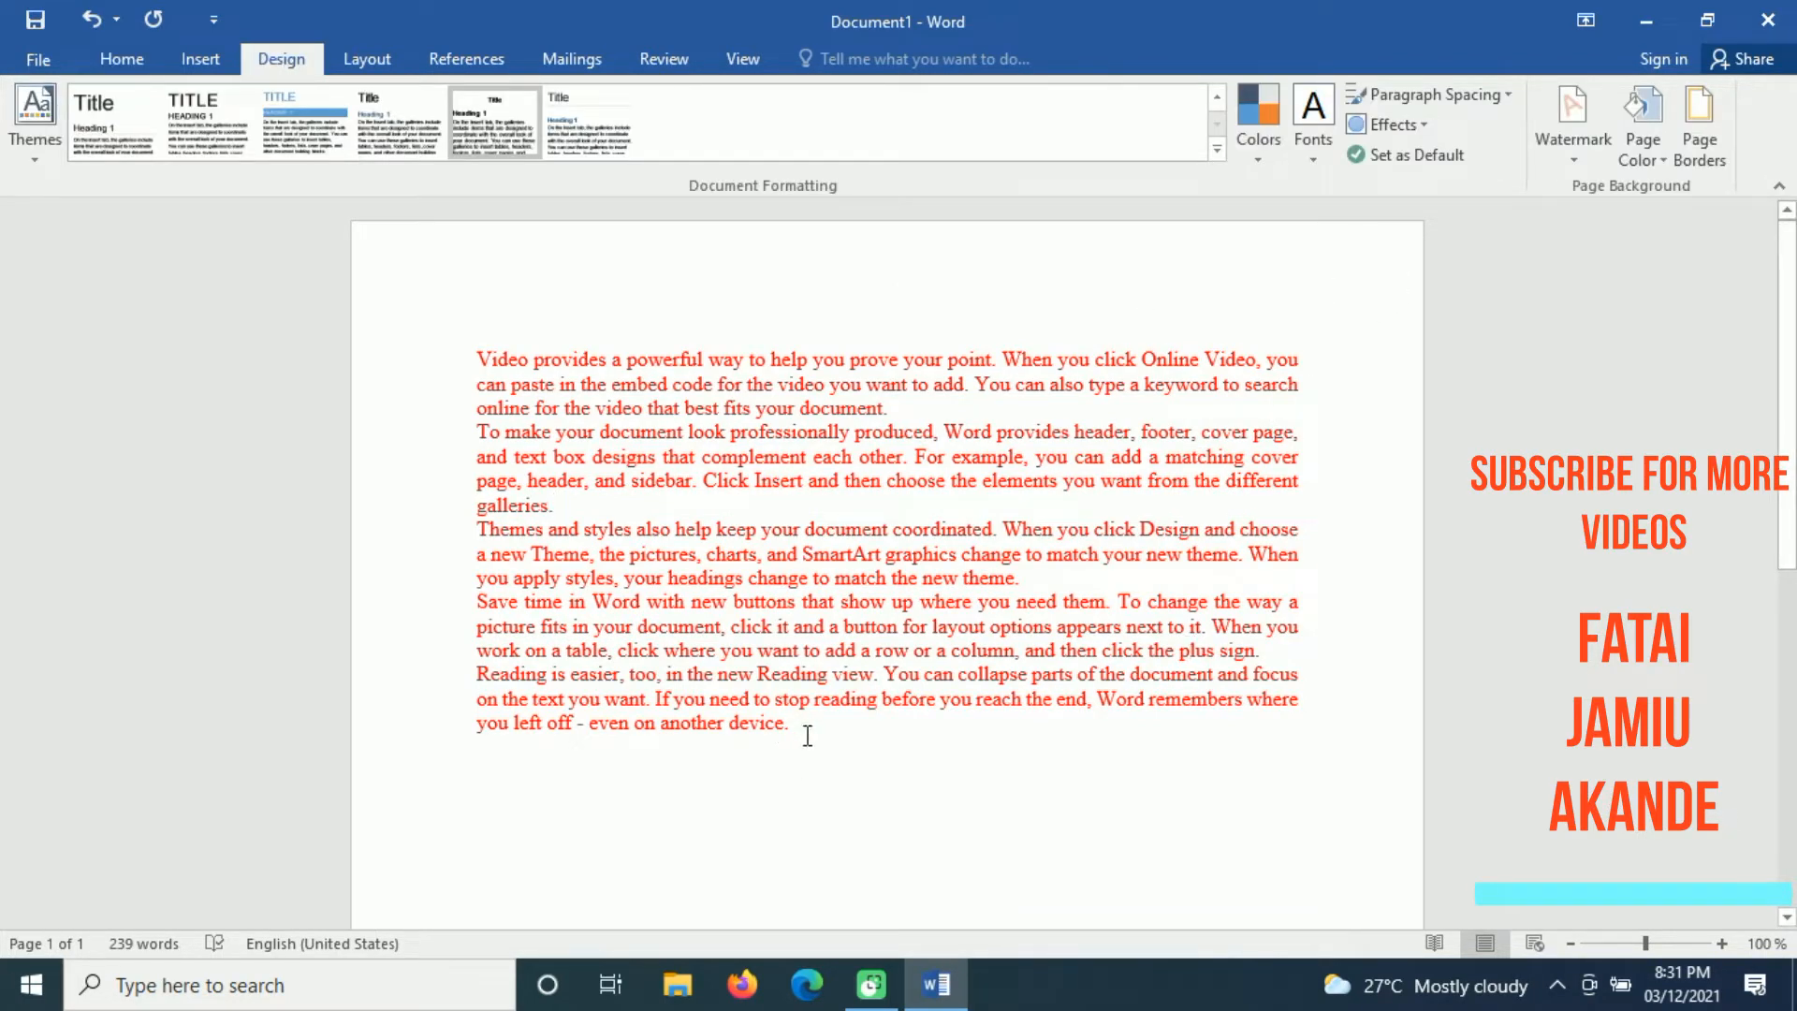
pyautogui.moveTo(803, 730); pyautogui.dragTo(446, 349)
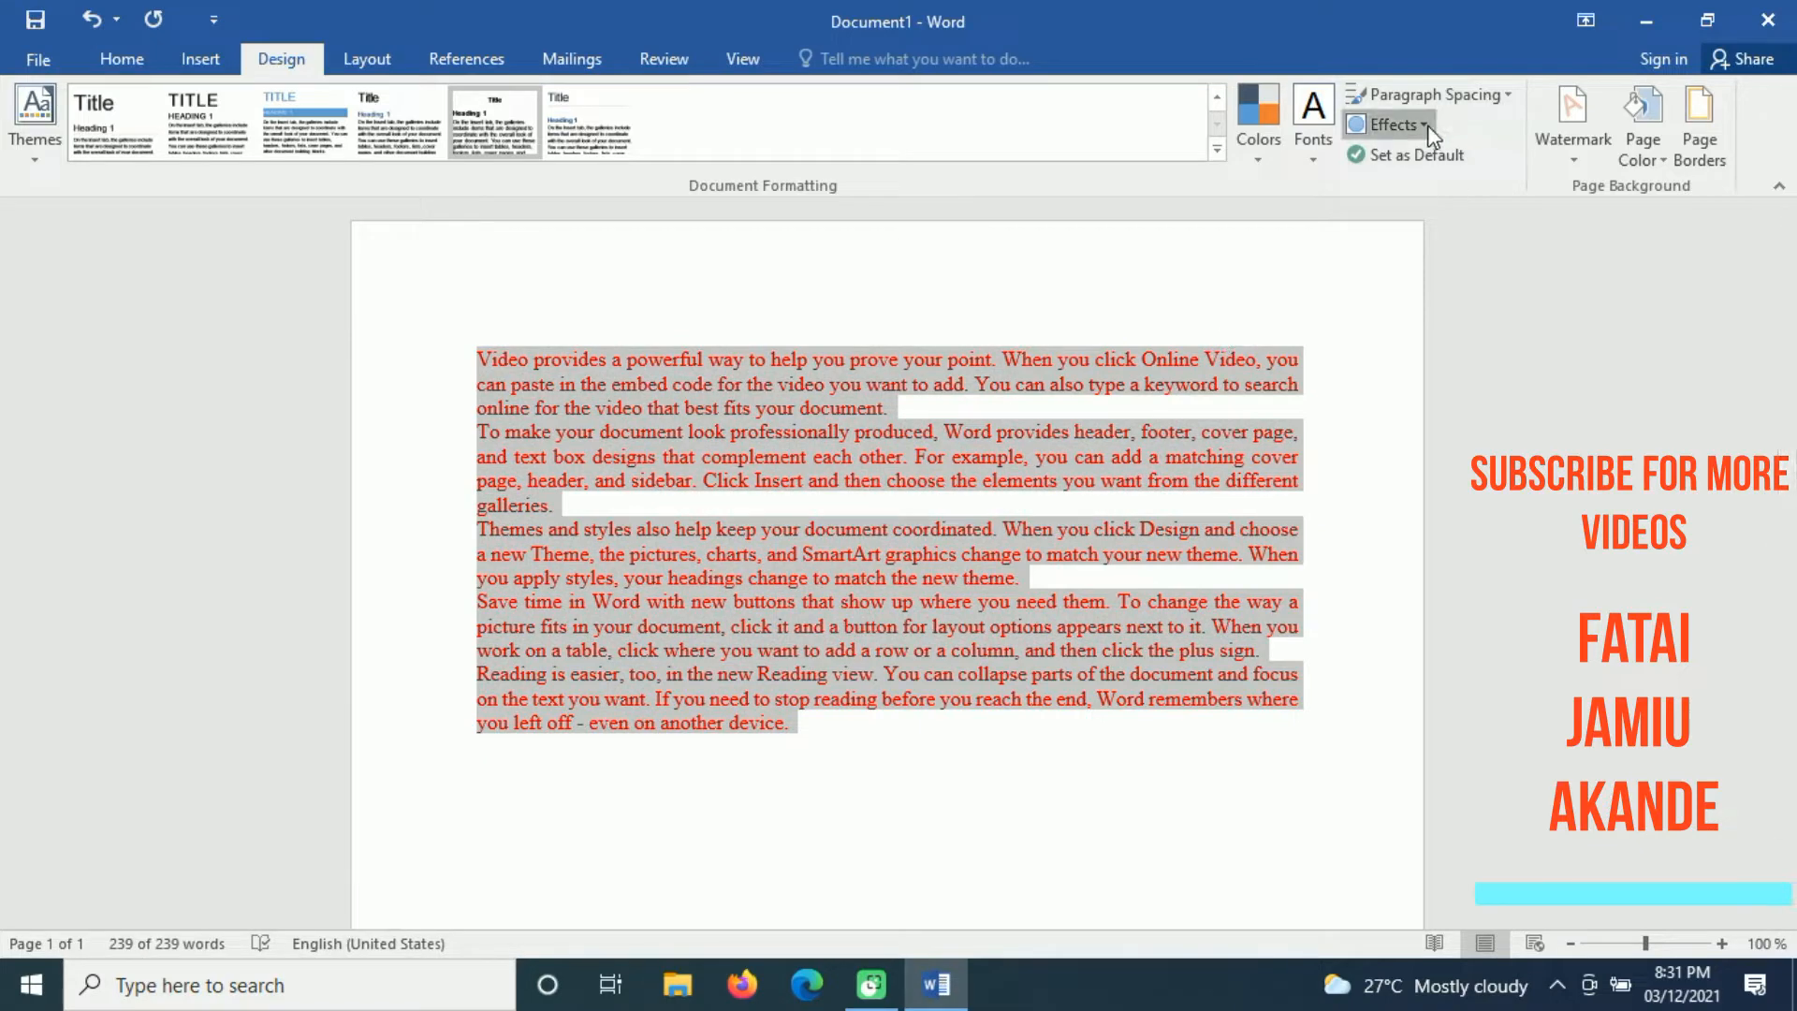
pyautogui.click(1395, 125)
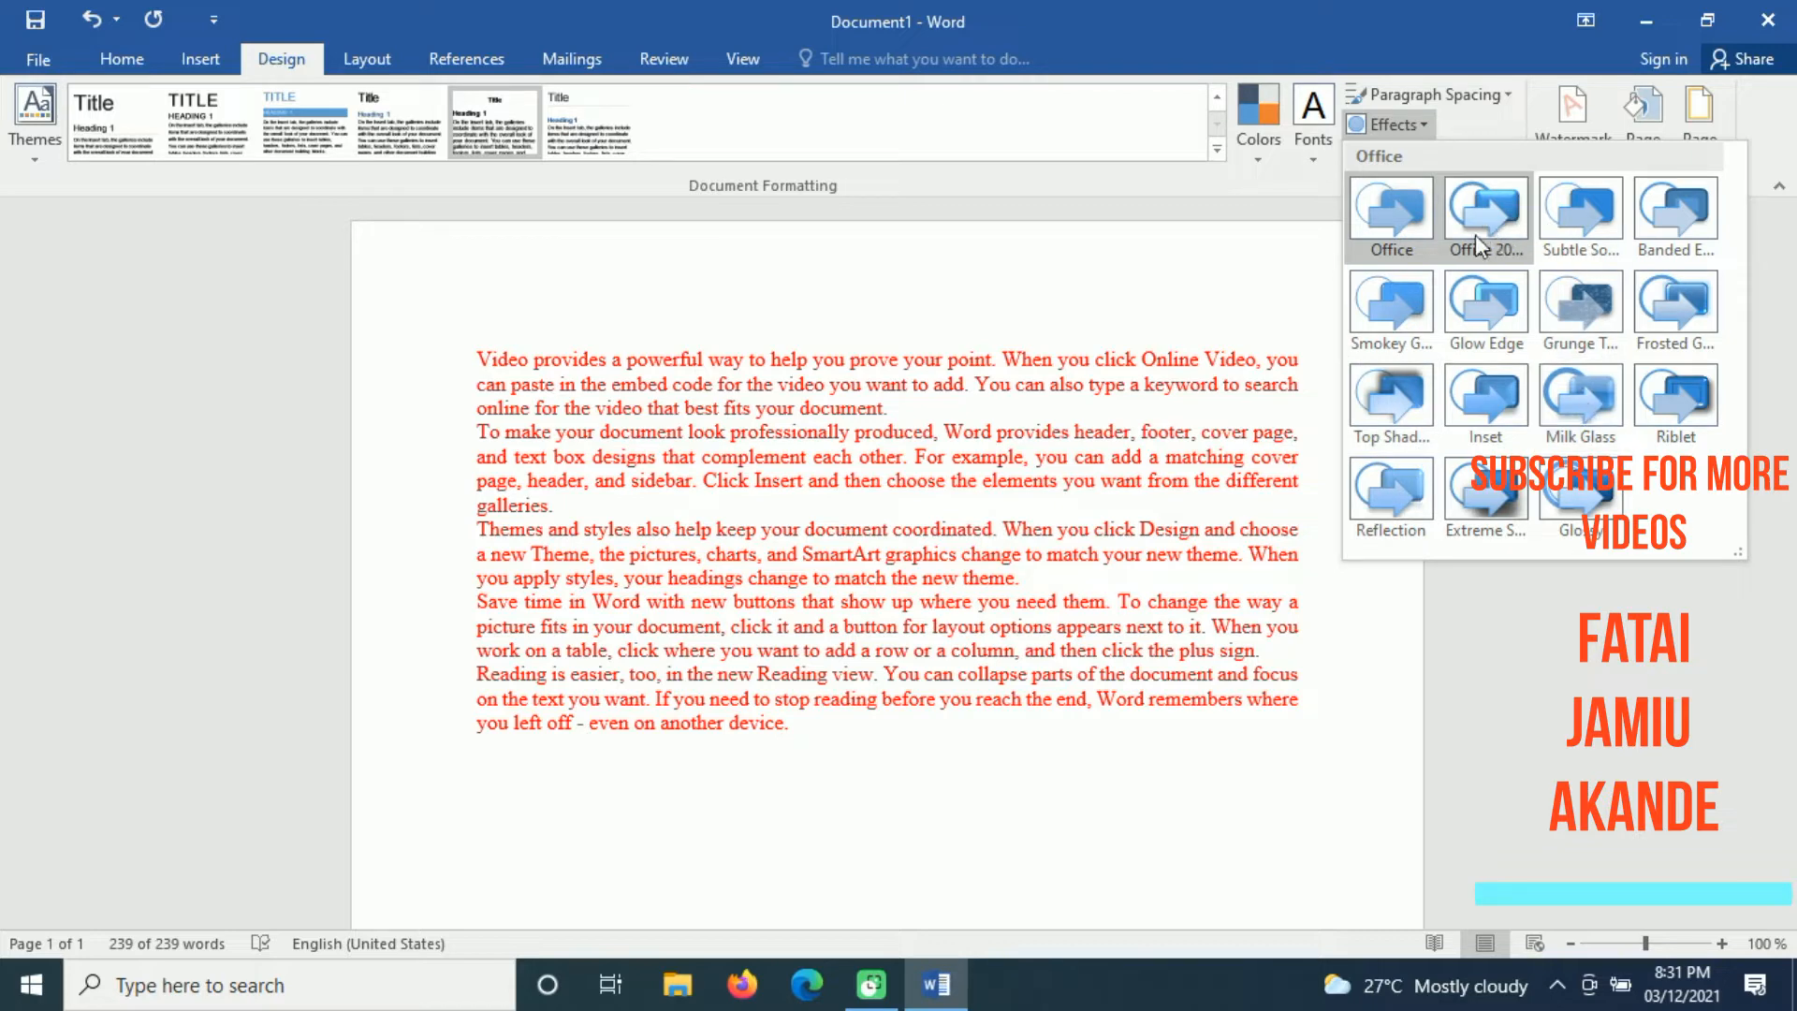
pyautogui.click(1497, 335)
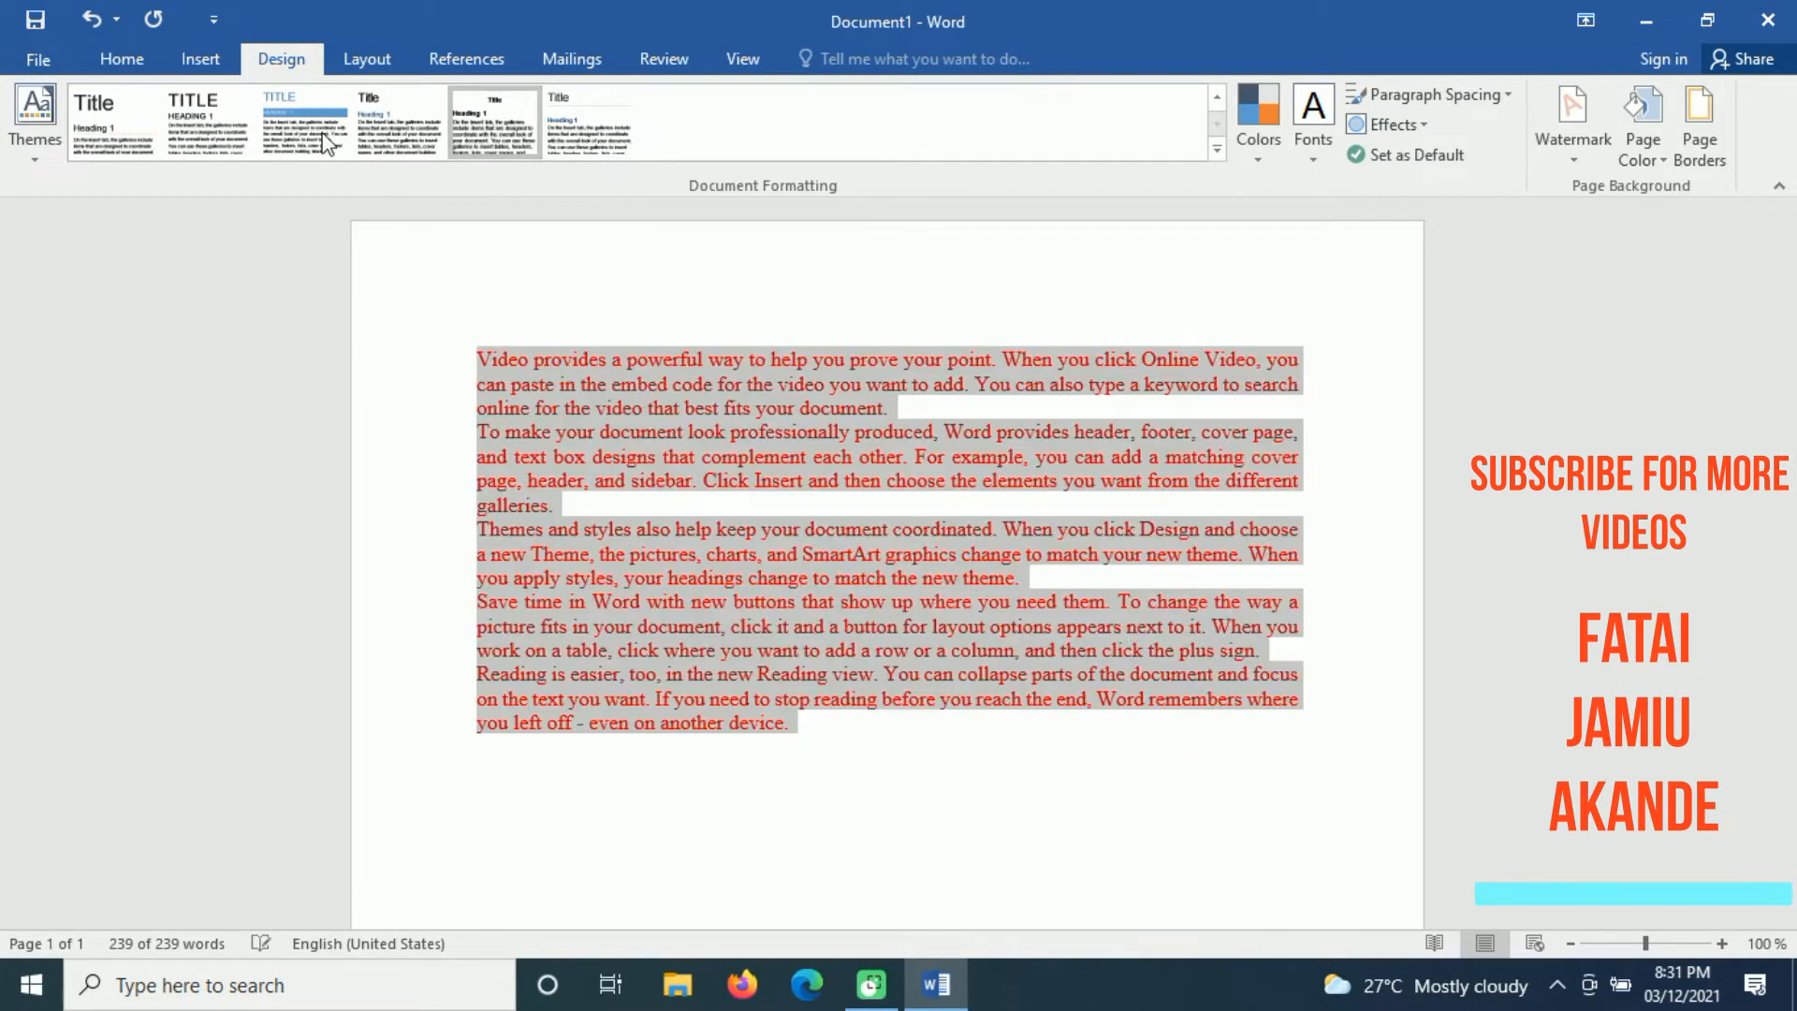
pyautogui.click(304, 121)
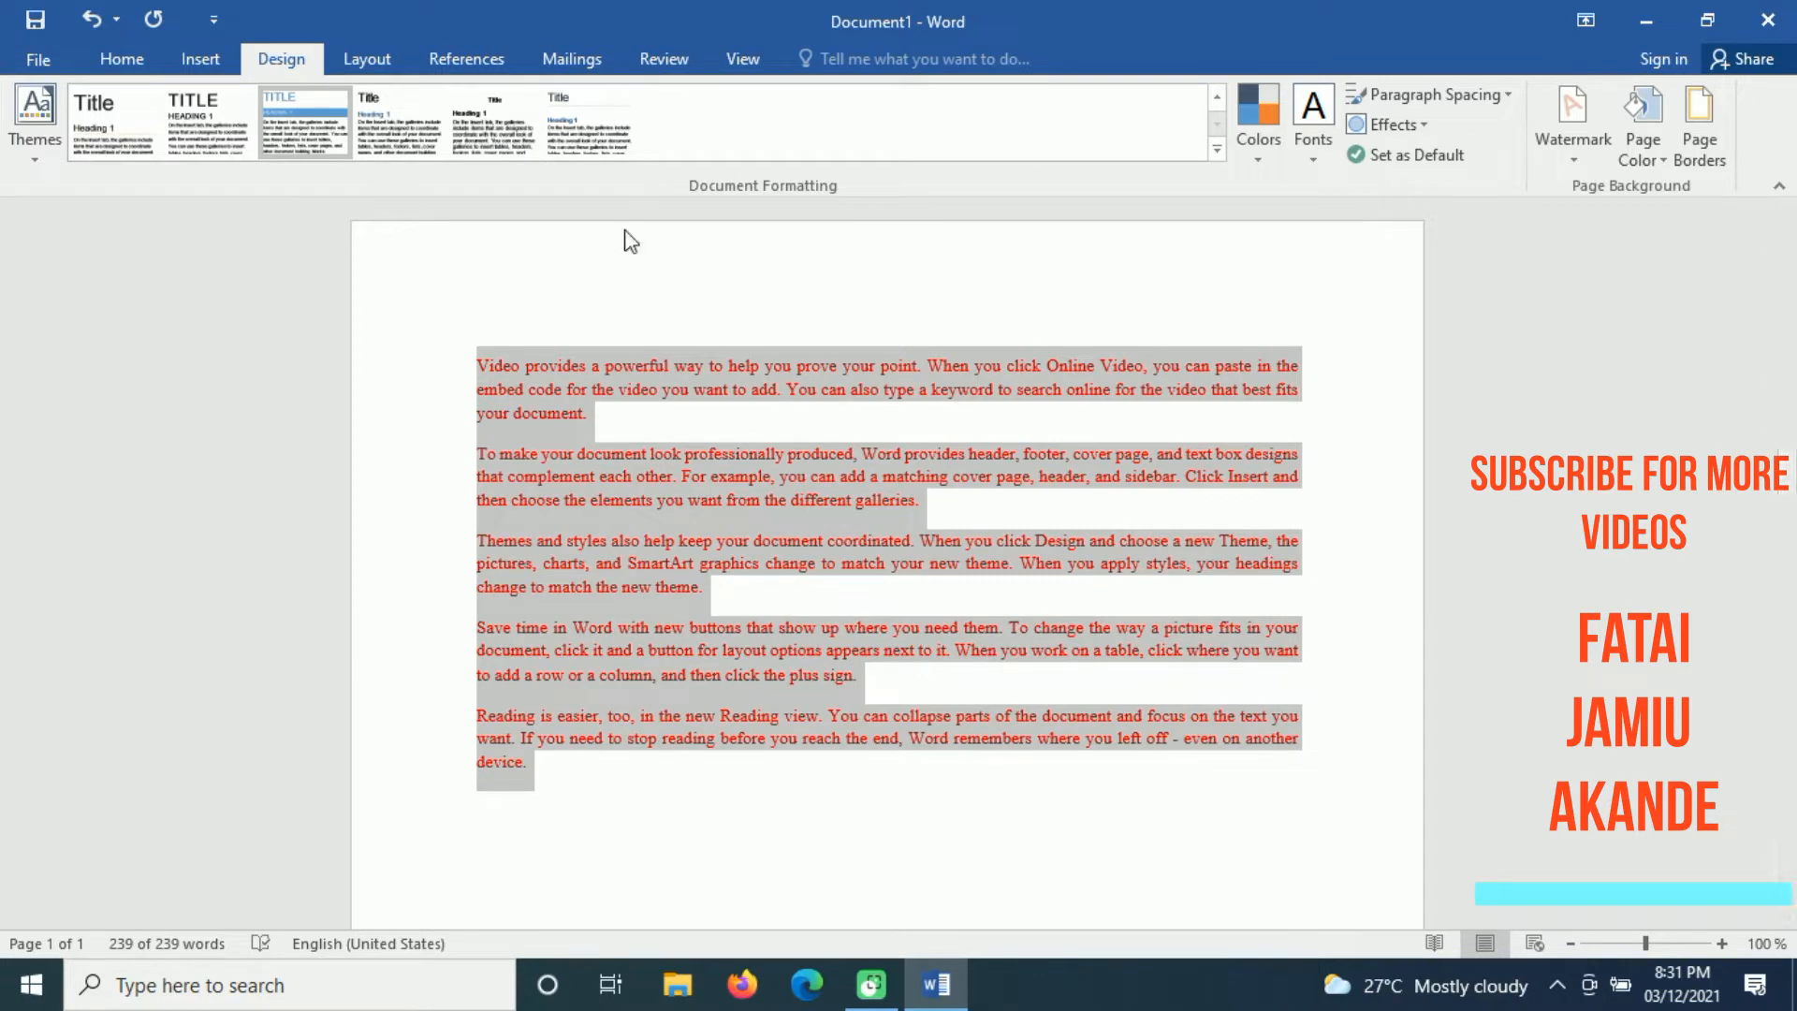
# Step: Add the diagonal DO NOT COPY 1 watermark to the page and check it down the page
pyautogui.click(1573, 163)
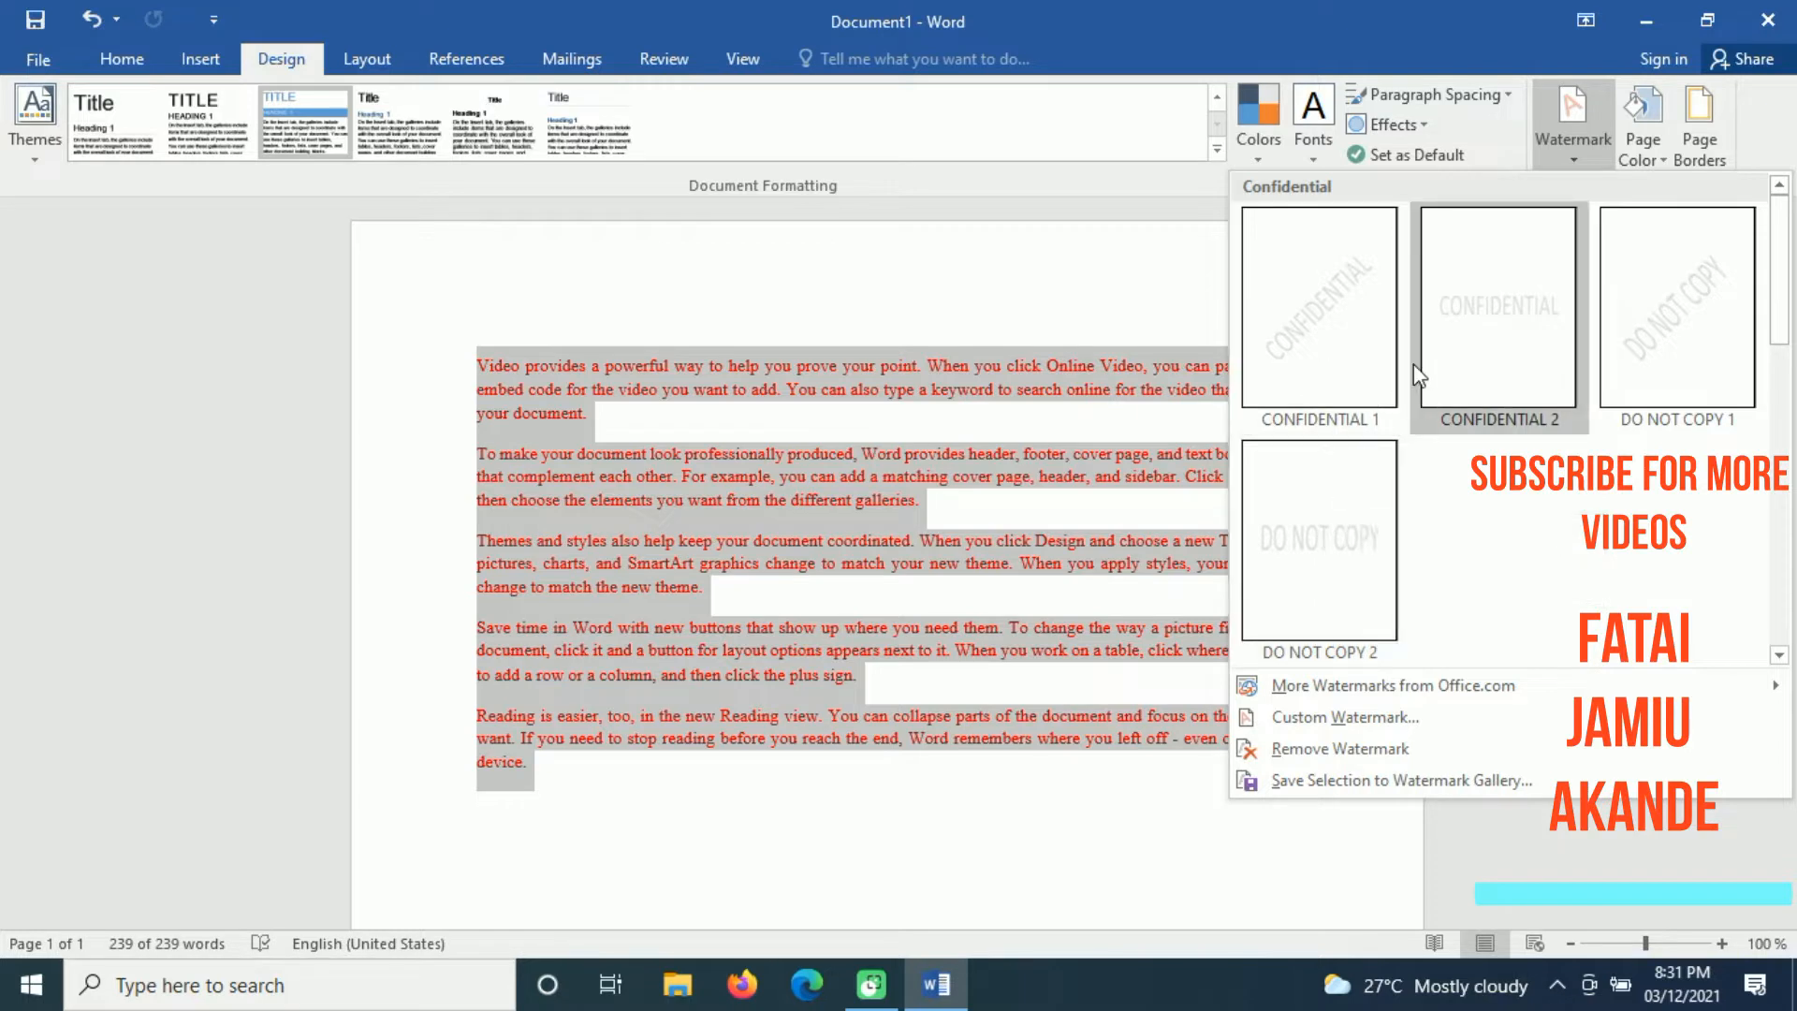
pyautogui.click(1654, 358)
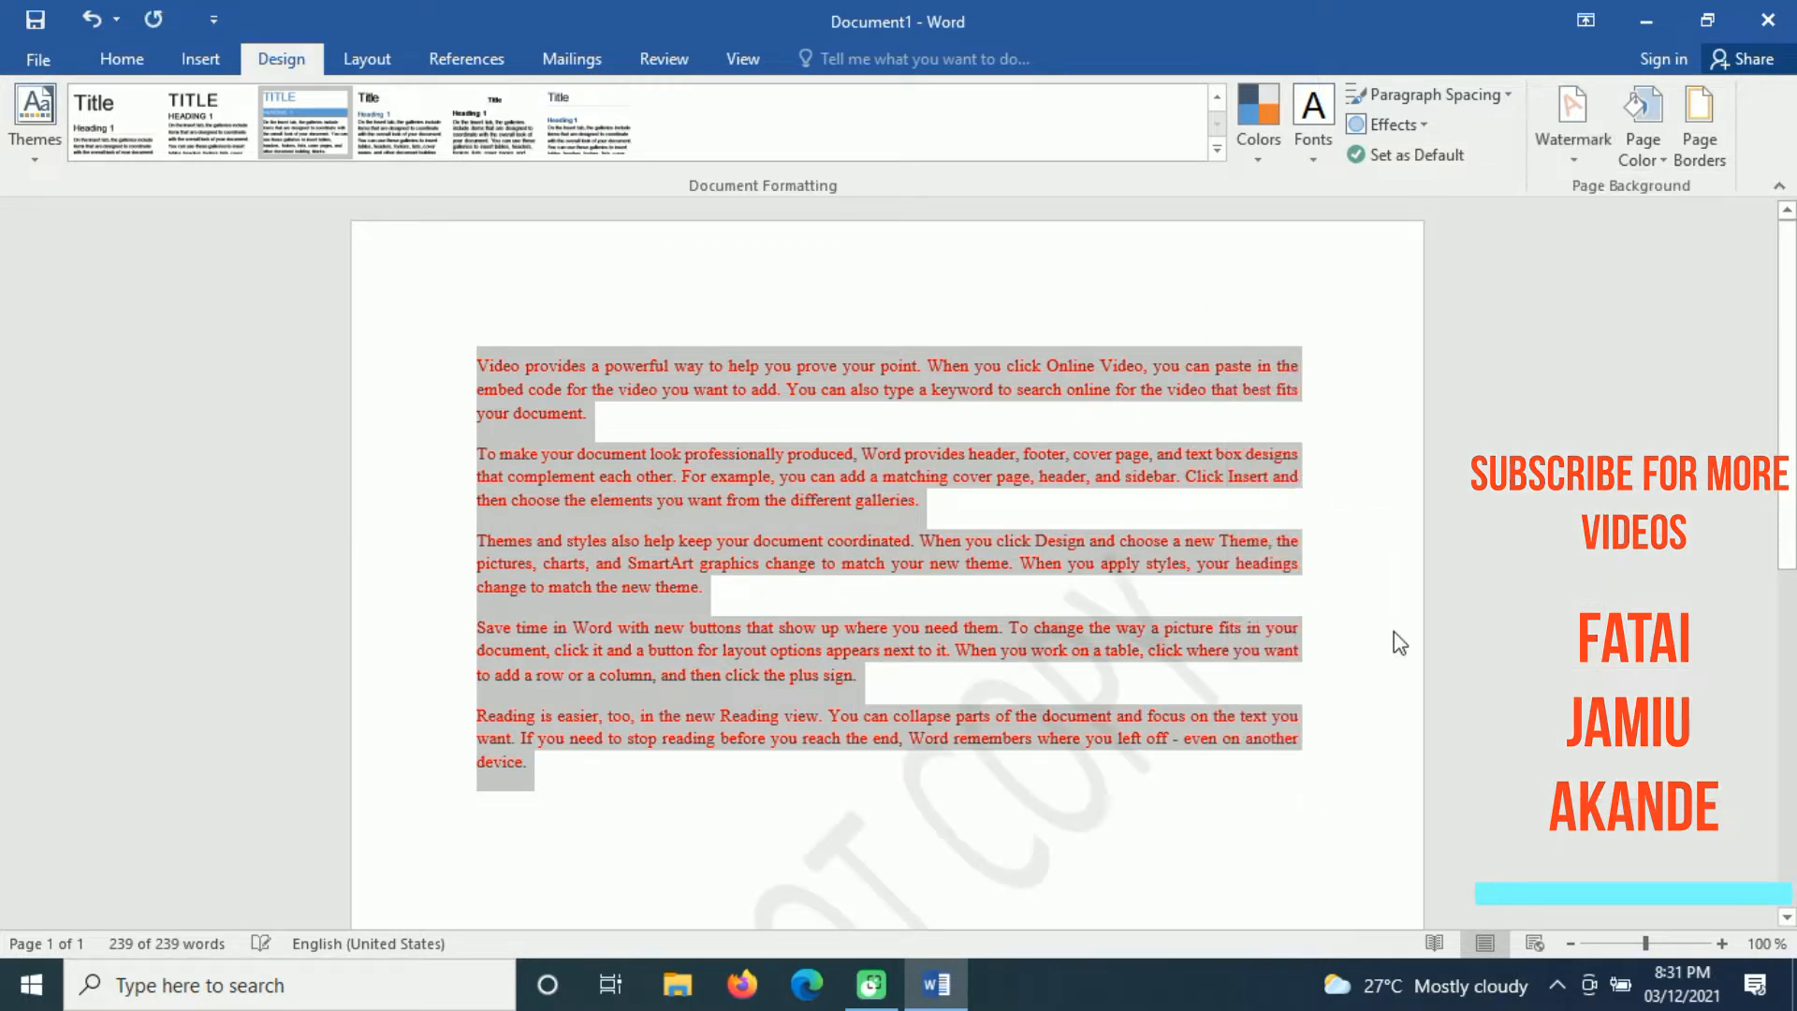
pyautogui.moveTo(1787, 393); pyautogui.dragTo(1791, 683)
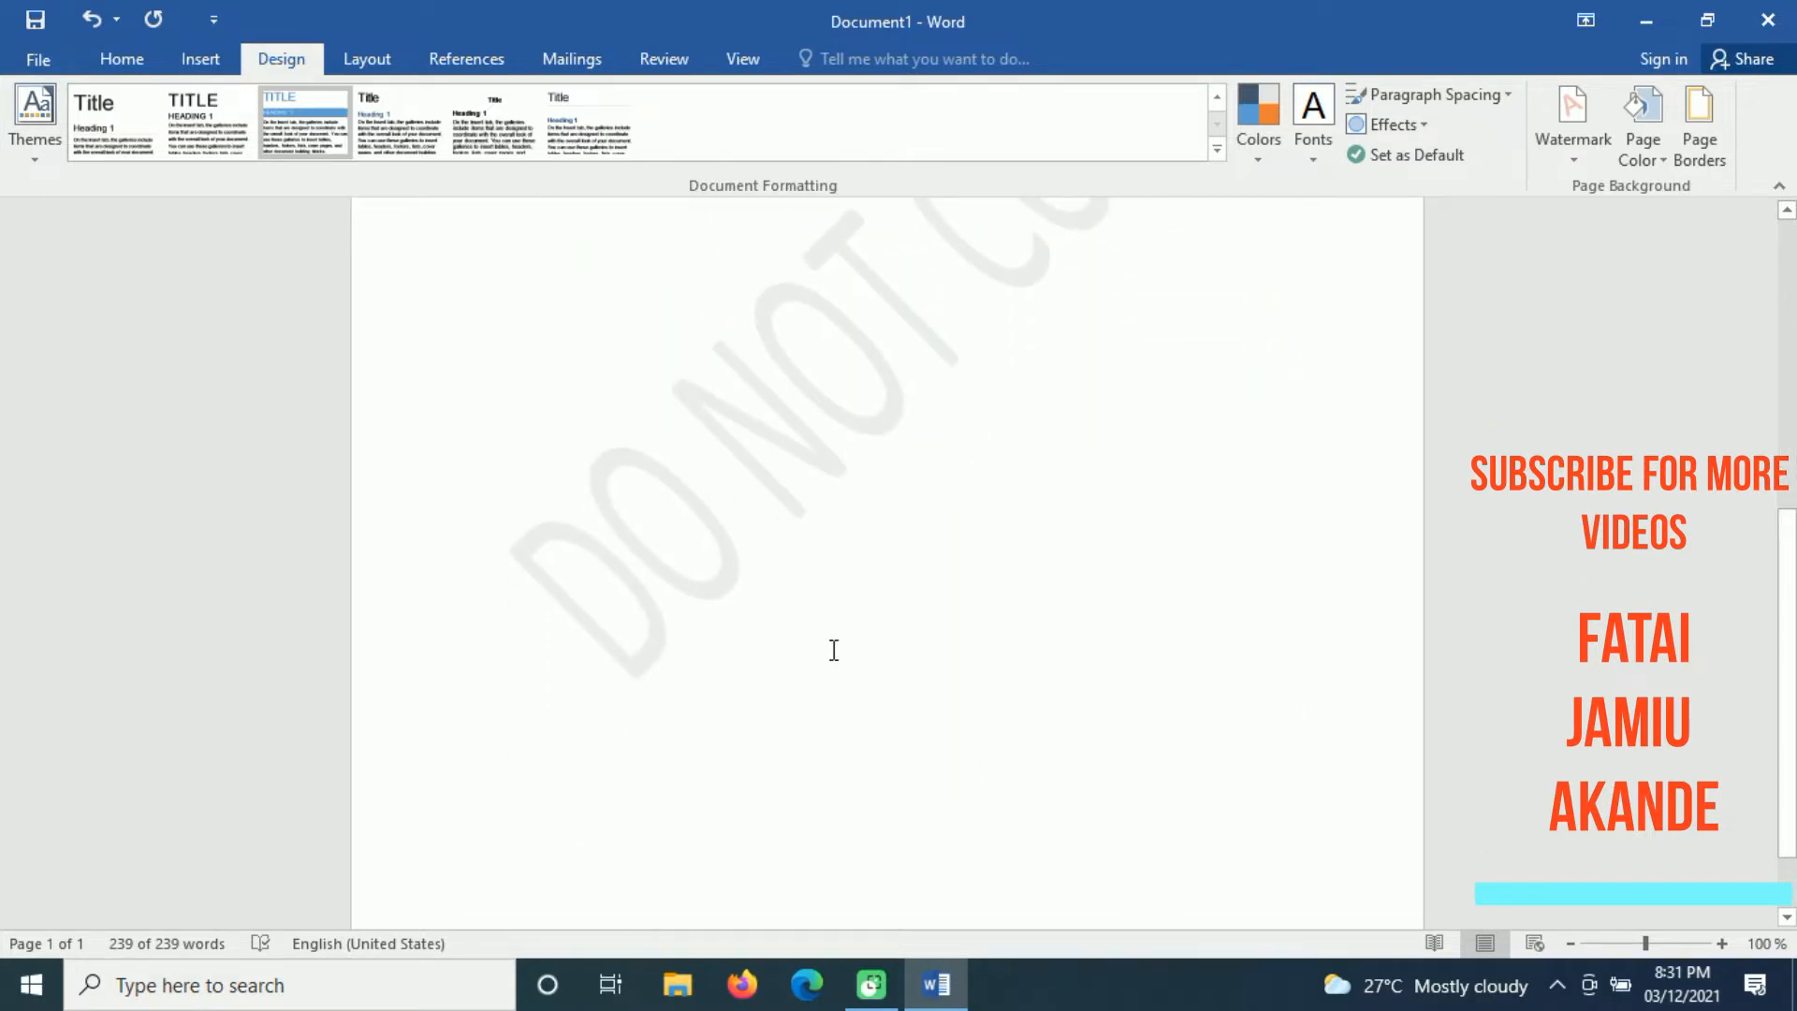
# Step: Remove the DO NOT COPY watermark from the page and deselect the paragraphs
pyautogui.moveTo(1790, 675); pyautogui.dragTo(1788, 370)
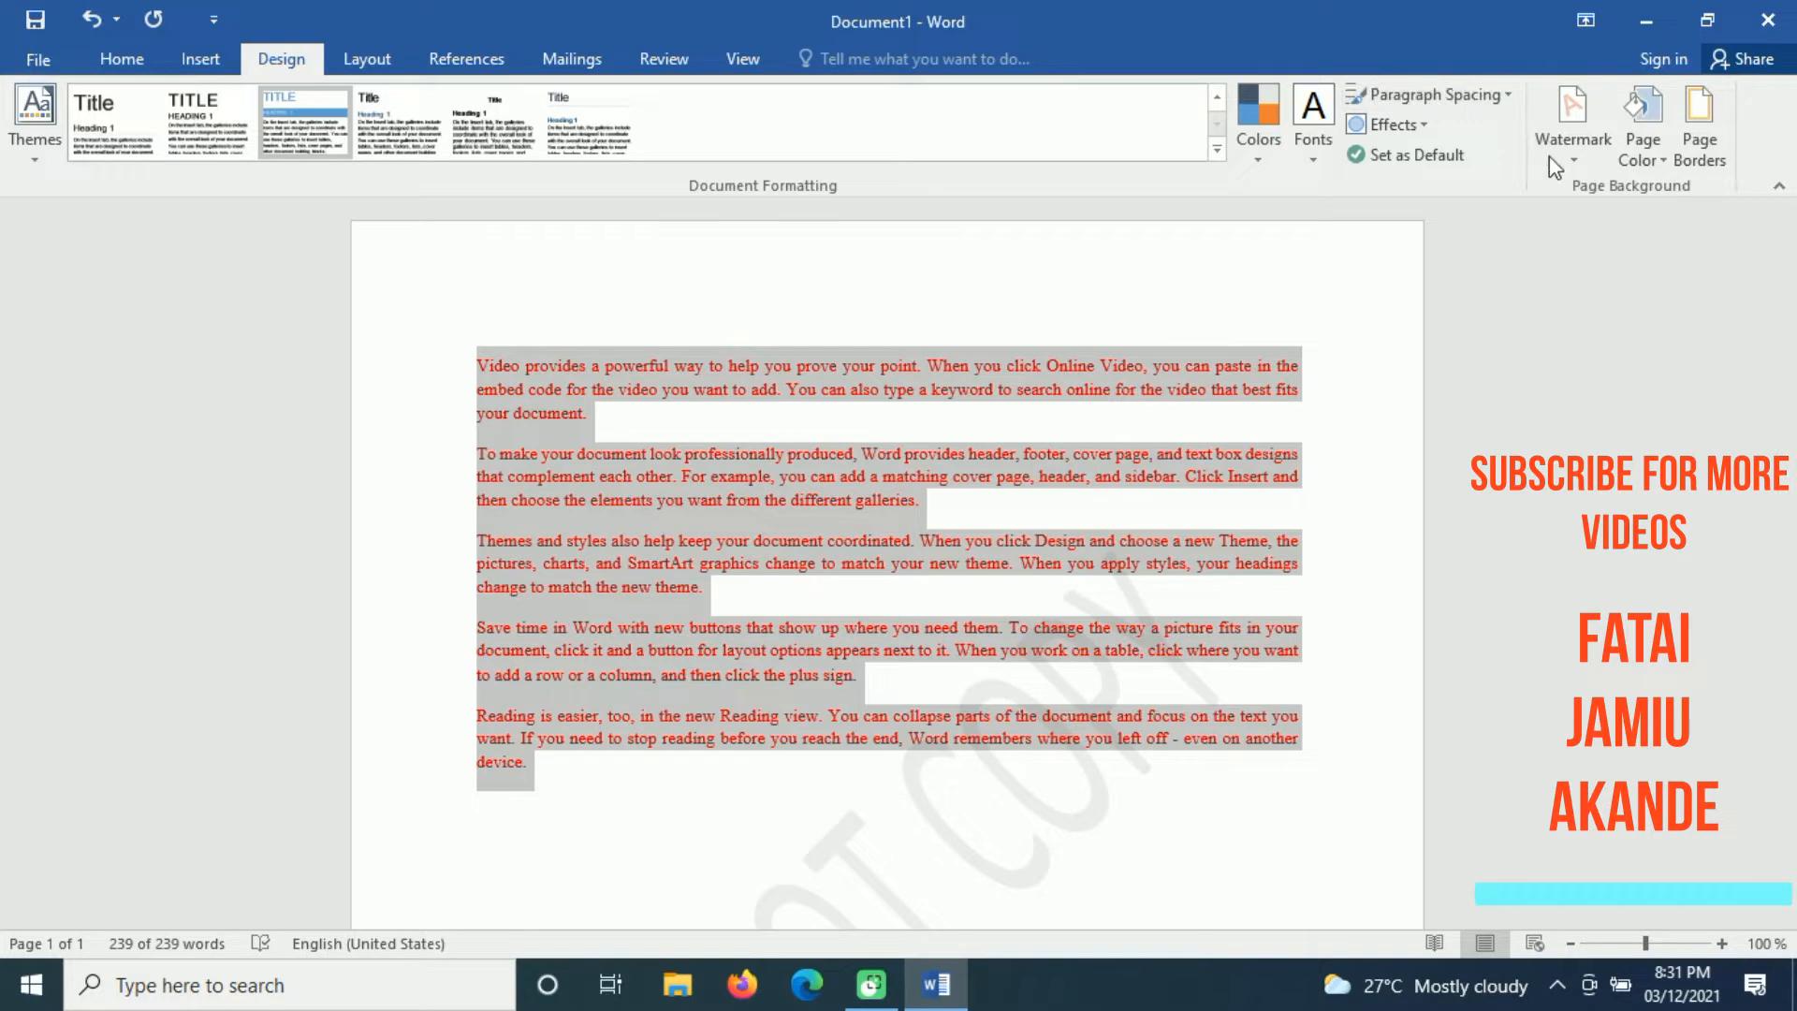
pyautogui.click(1563, 136)
pyautogui.click(1322, 747)
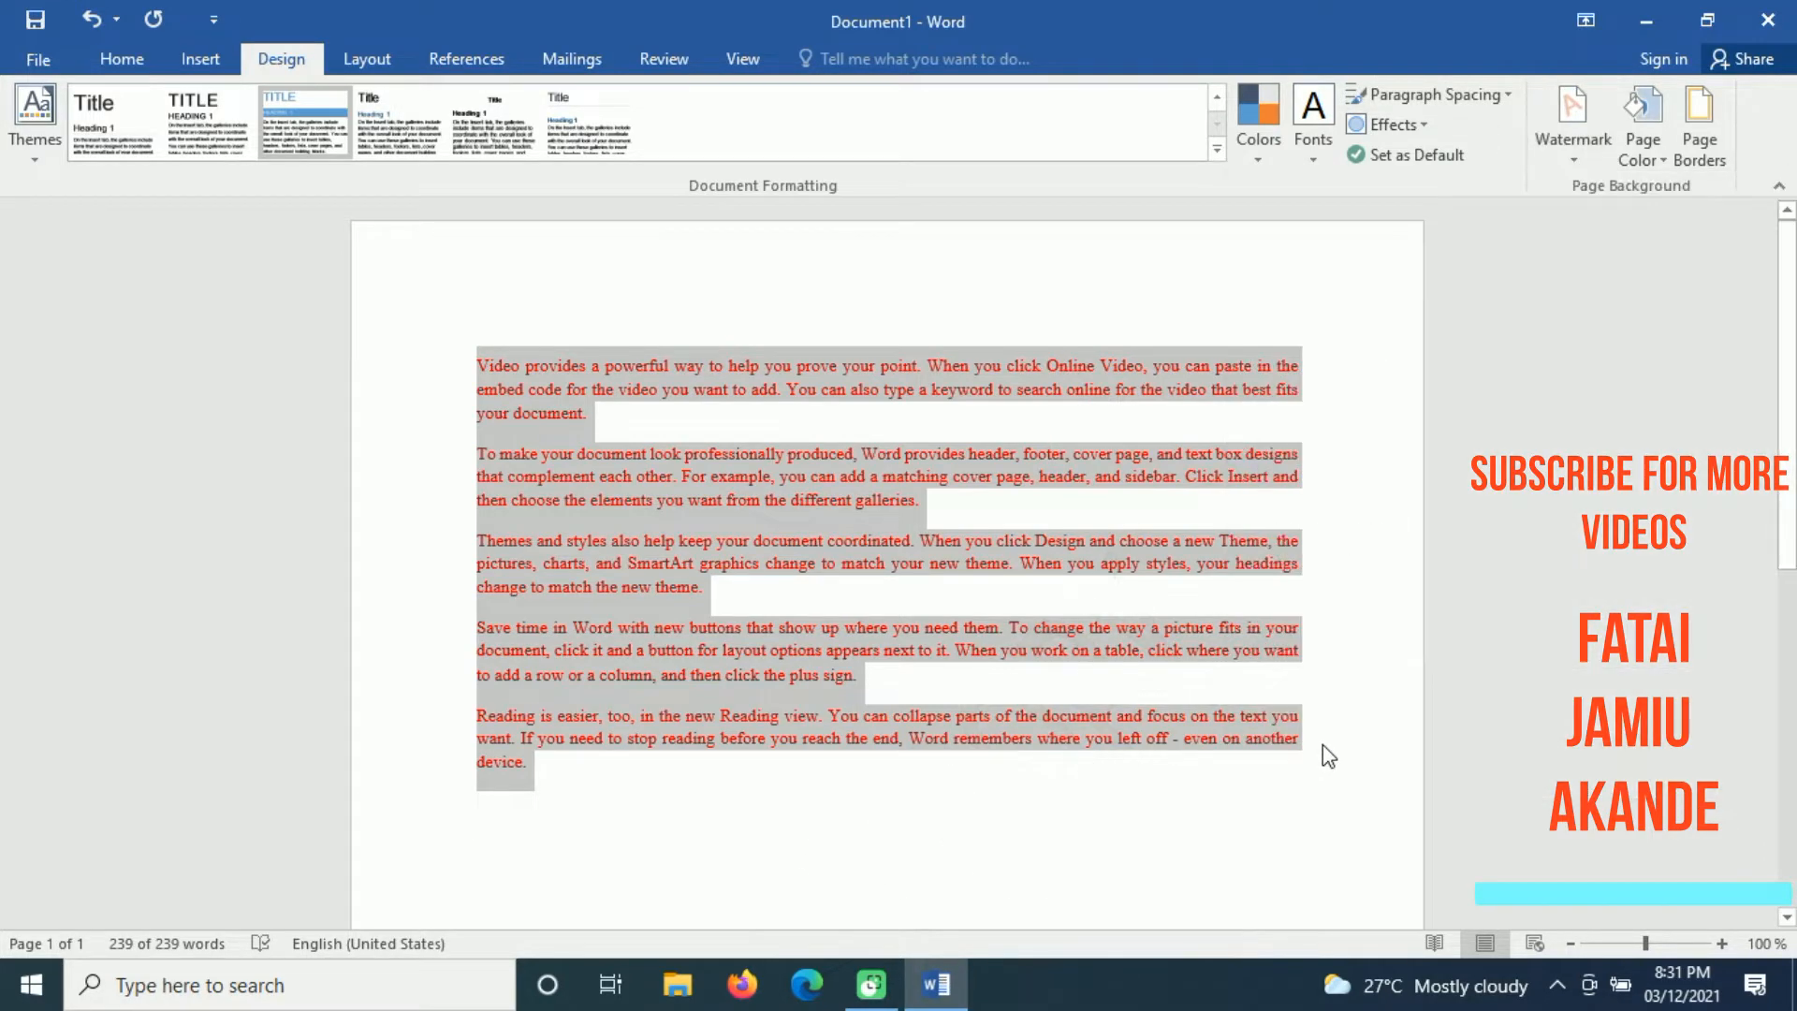
pyautogui.moveTo(1791, 478)
pyautogui.mouseDown()
pyautogui.moveTo(1789, 861)
pyautogui.moveTo(1790, 476)
pyautogui.mouseUp()
pyautogui.click(923, 834)
# Step: Add a custom diagonal text watermark with the author's full name and check it down the page
pyautogui.click(1570, 164)
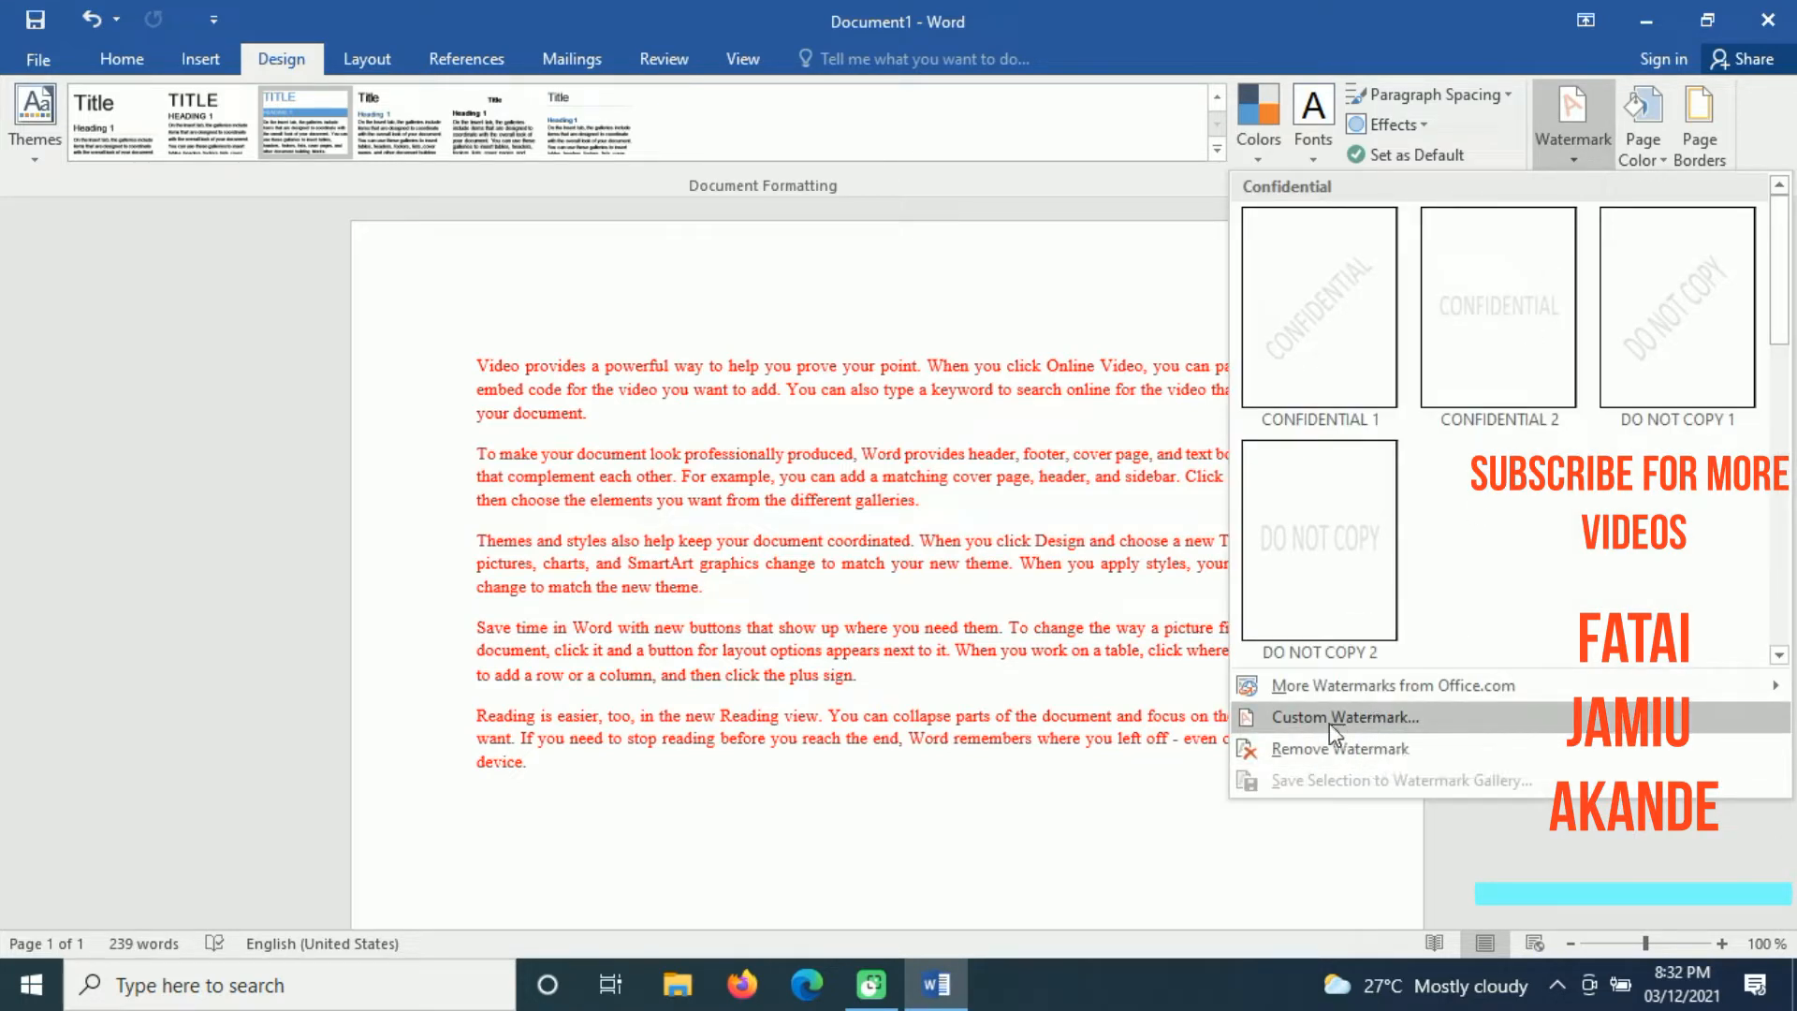
pyautogui.click(1391, 720)
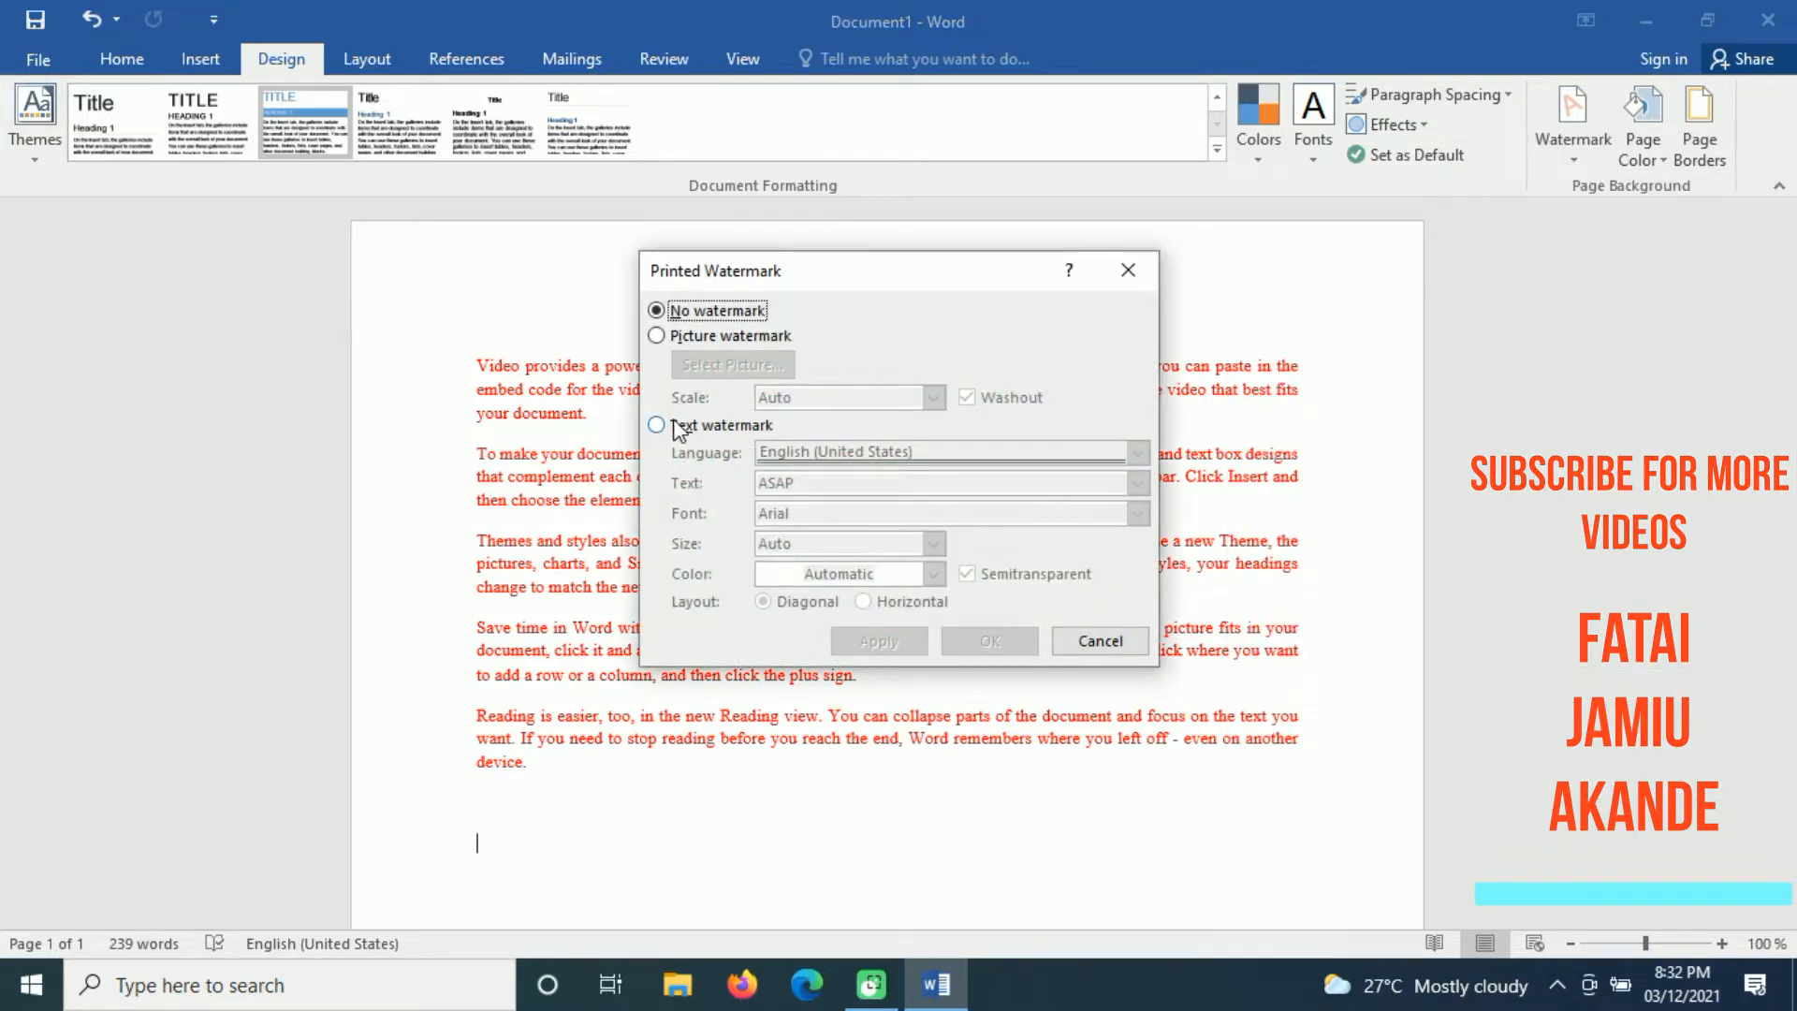
pyautogui.click(682, 426)
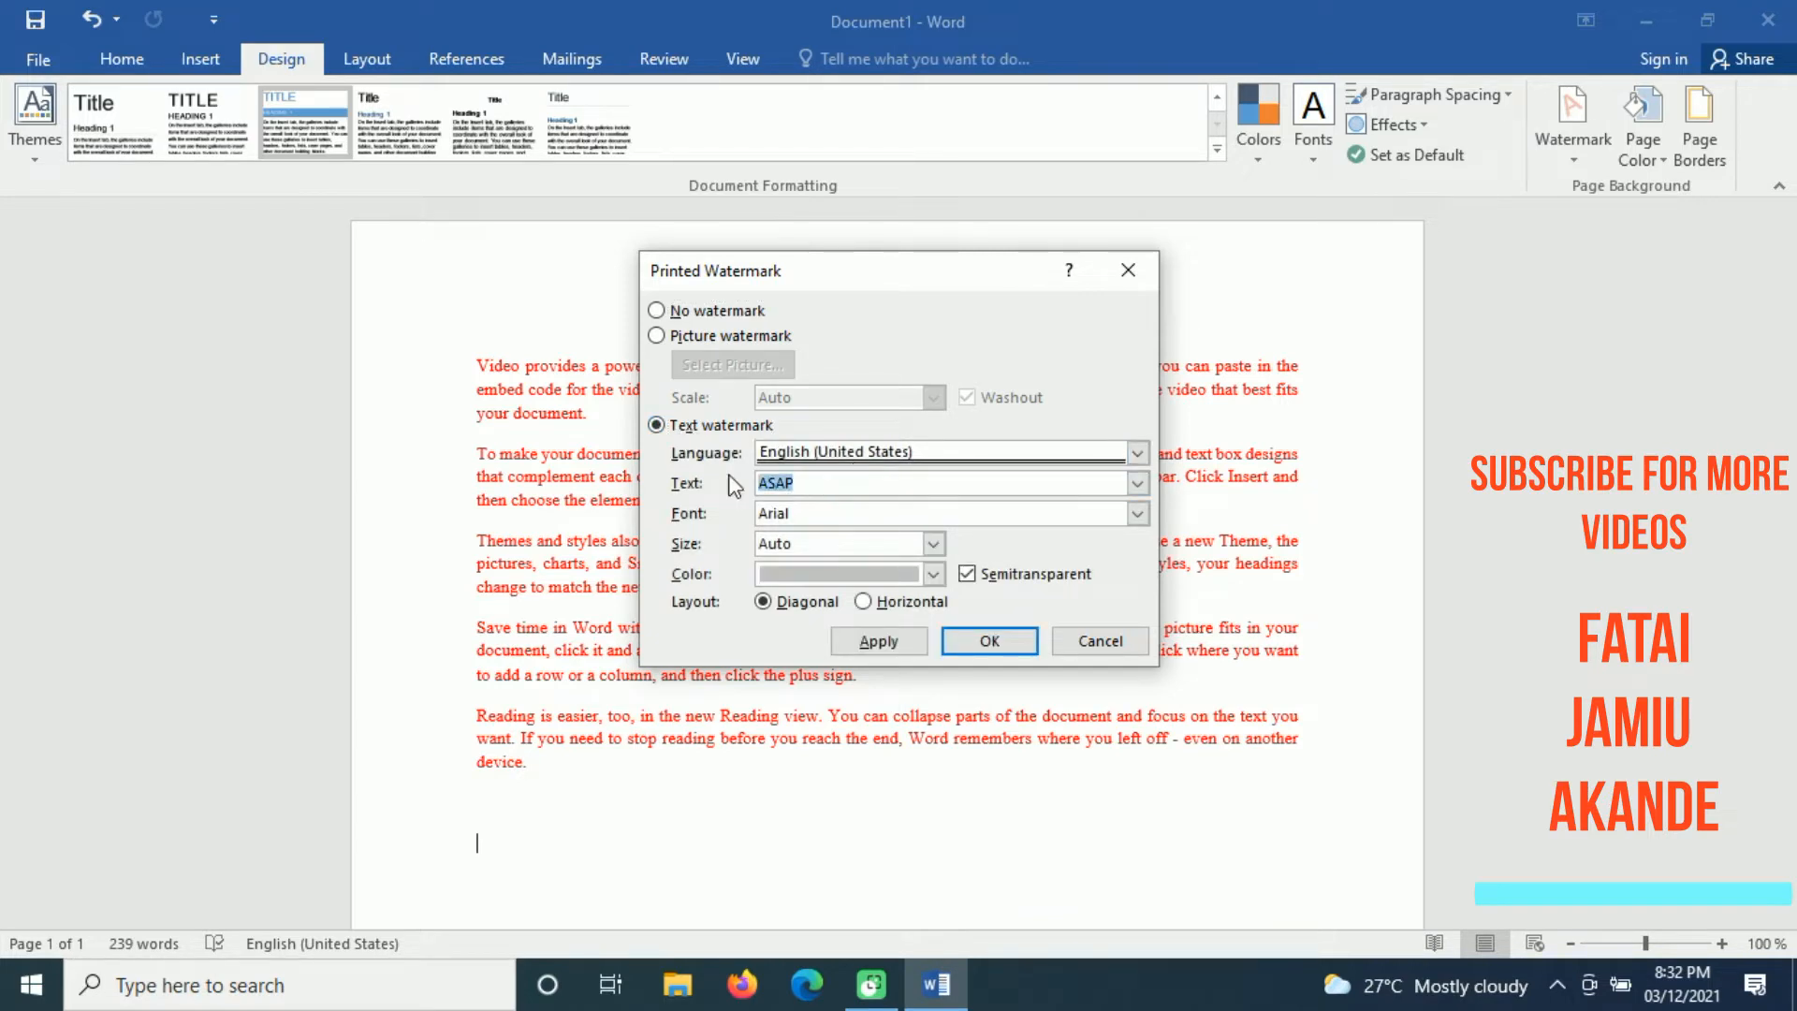
pyautogui.write('Fatai Jamiu Akande')
pyautogui.click(984, 641)
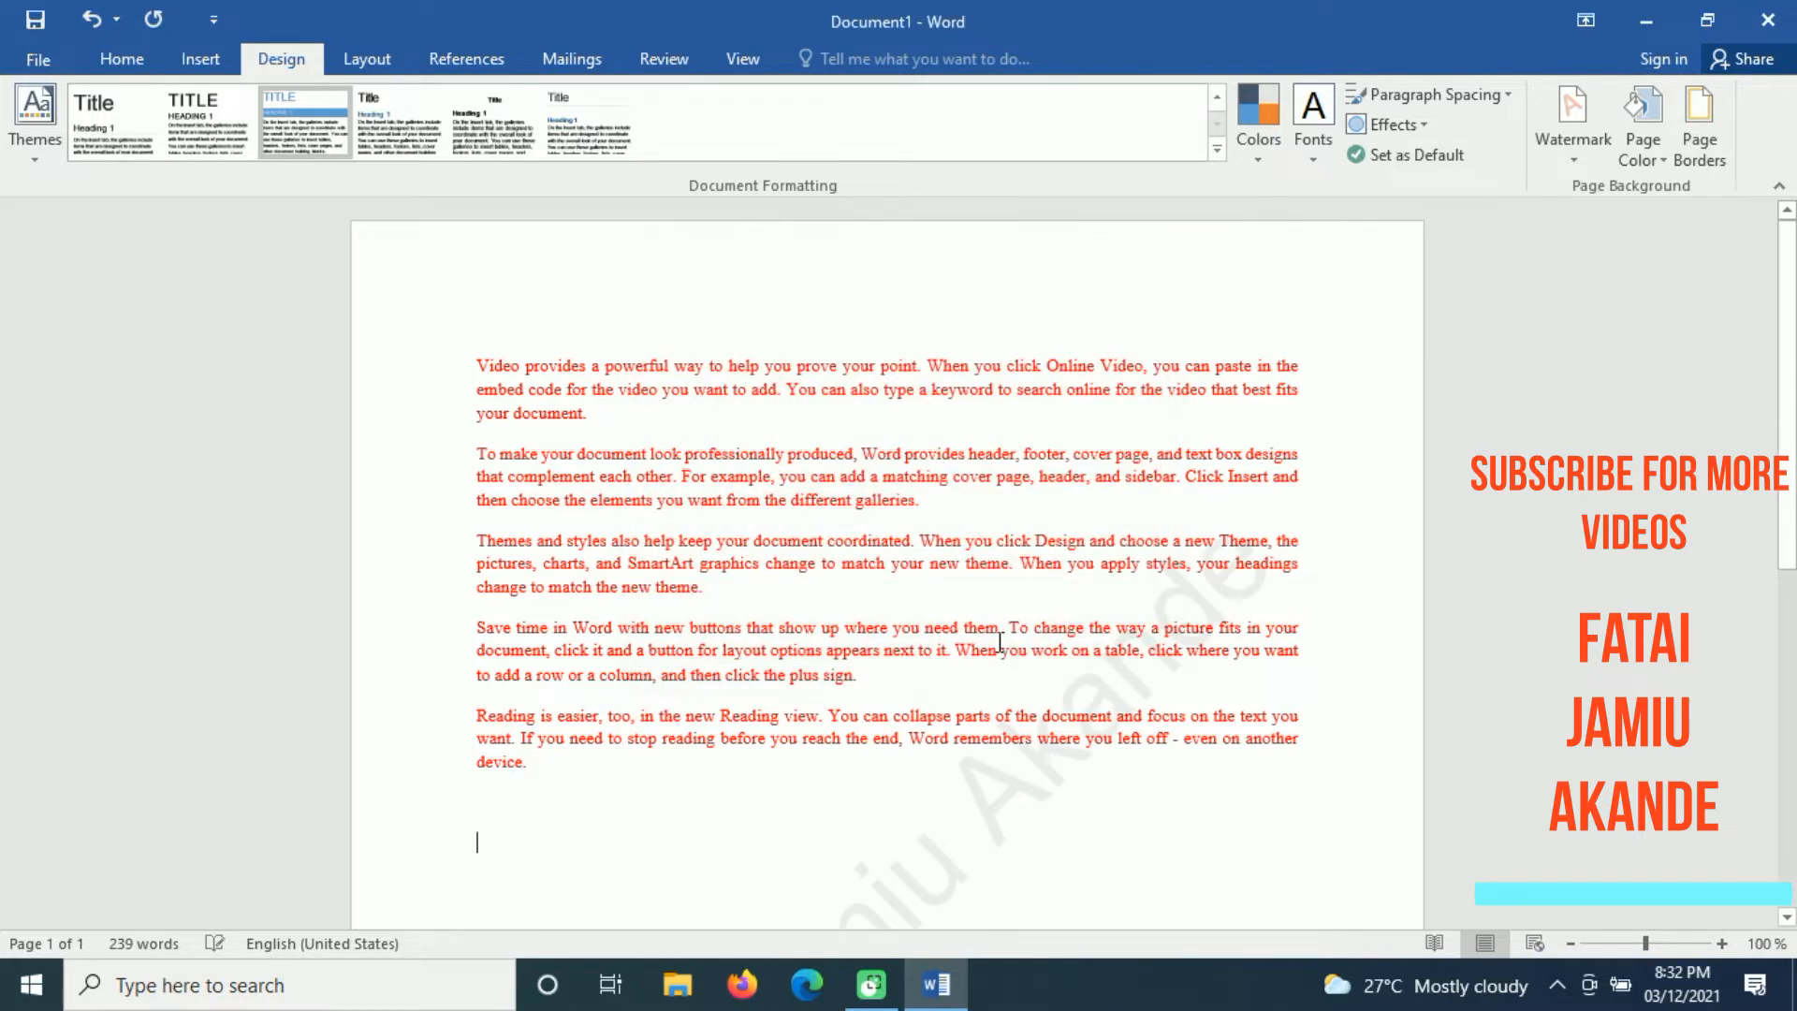
pyautogui.moveTo(1791, 397); pyautogui.dragTo(1794, 717)
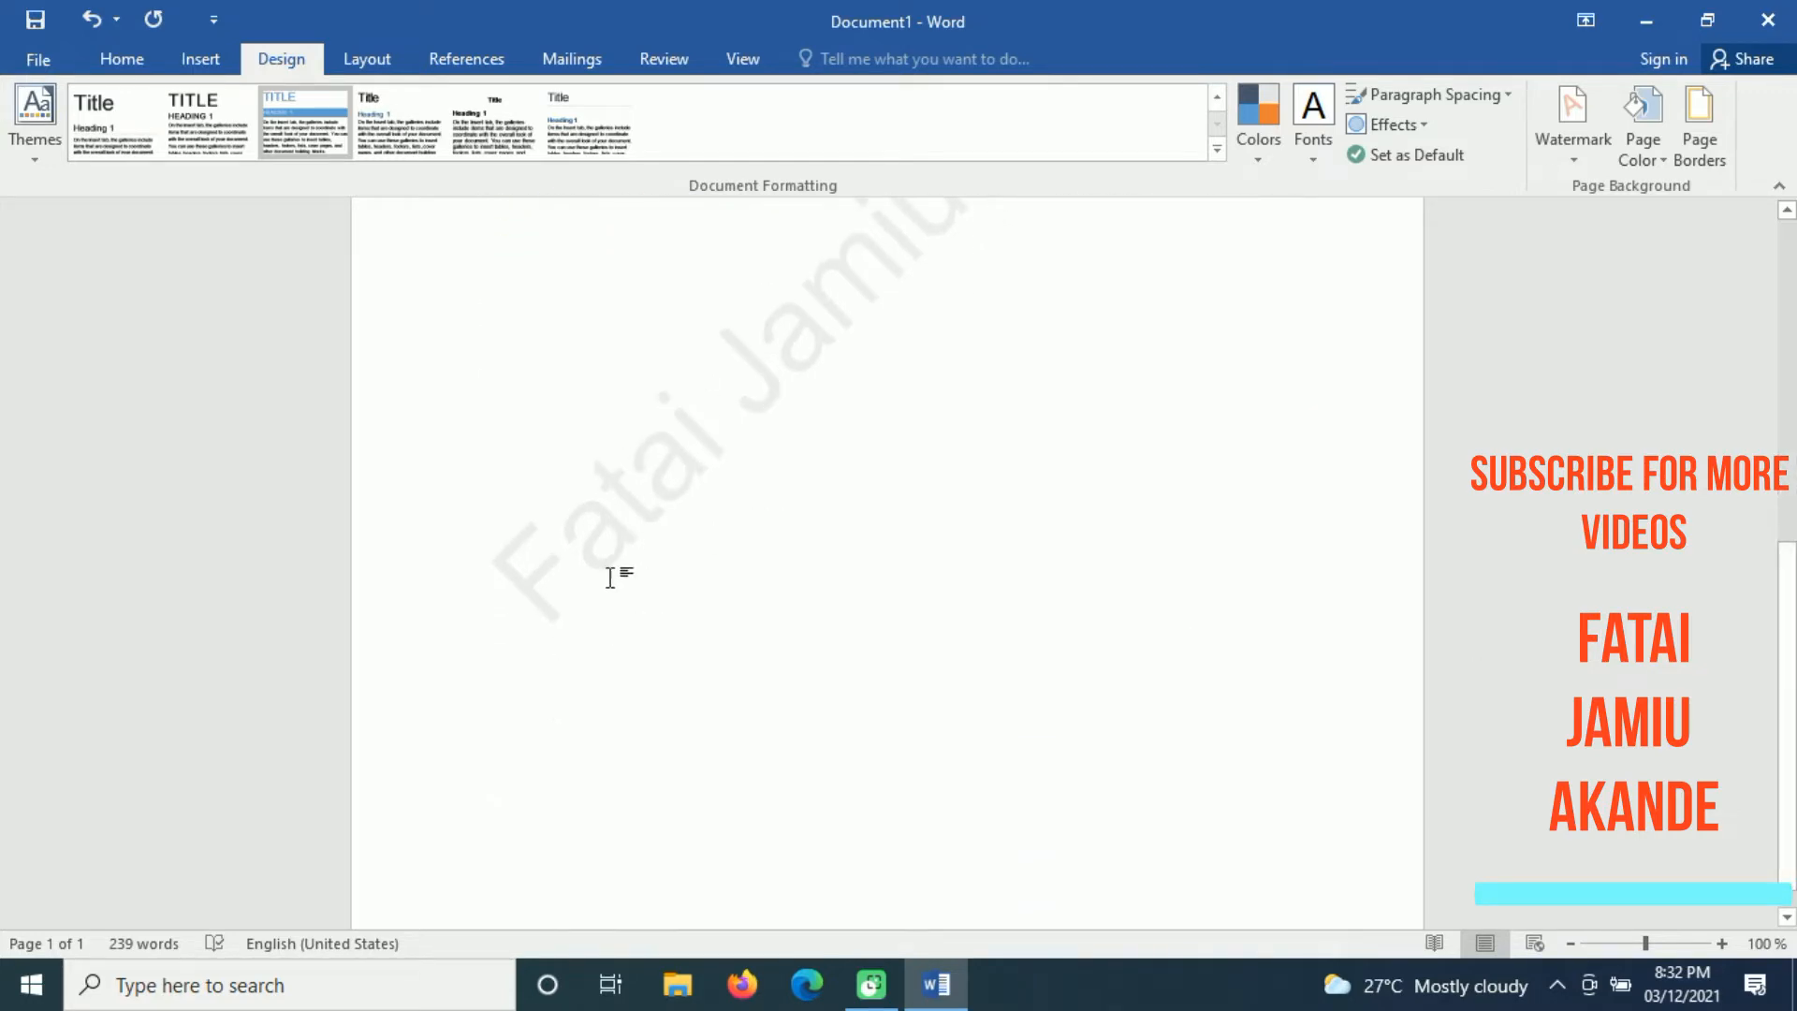
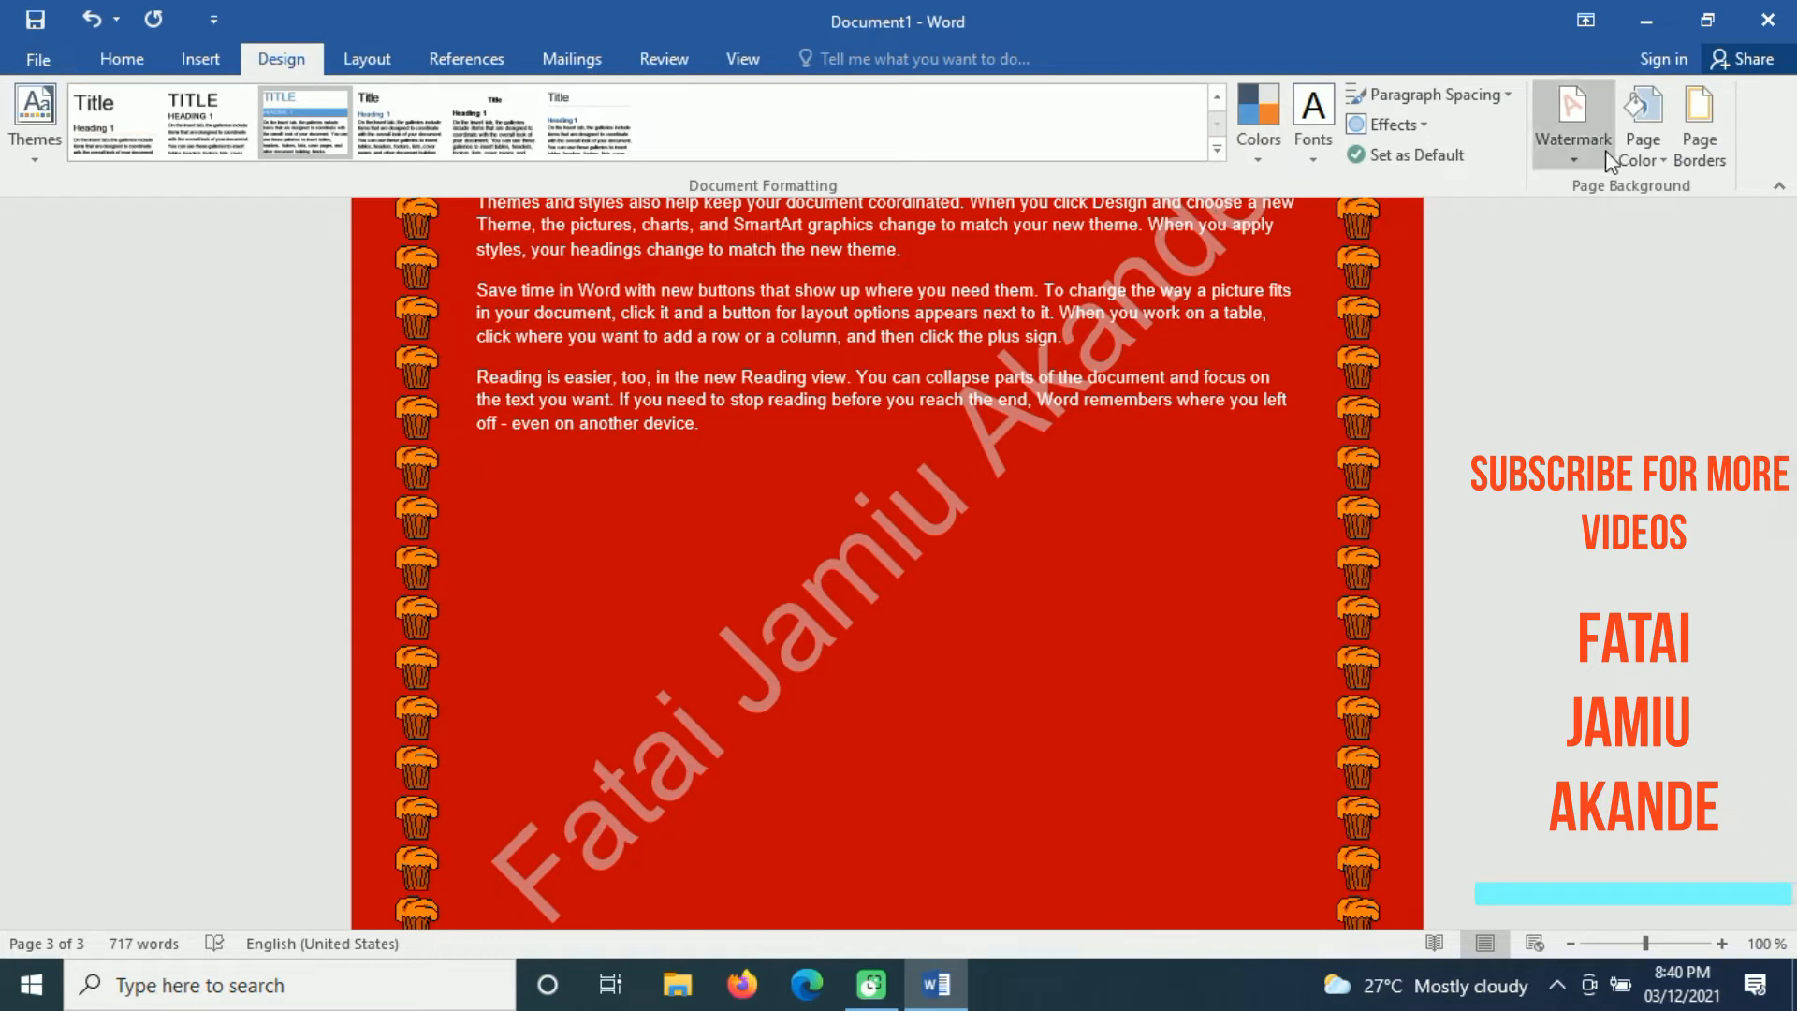
# Step: Draw a rectangle about 6 cm high and 6.4 cm wide below the last paragraph on page 3
pyautogui.click(369, 60)
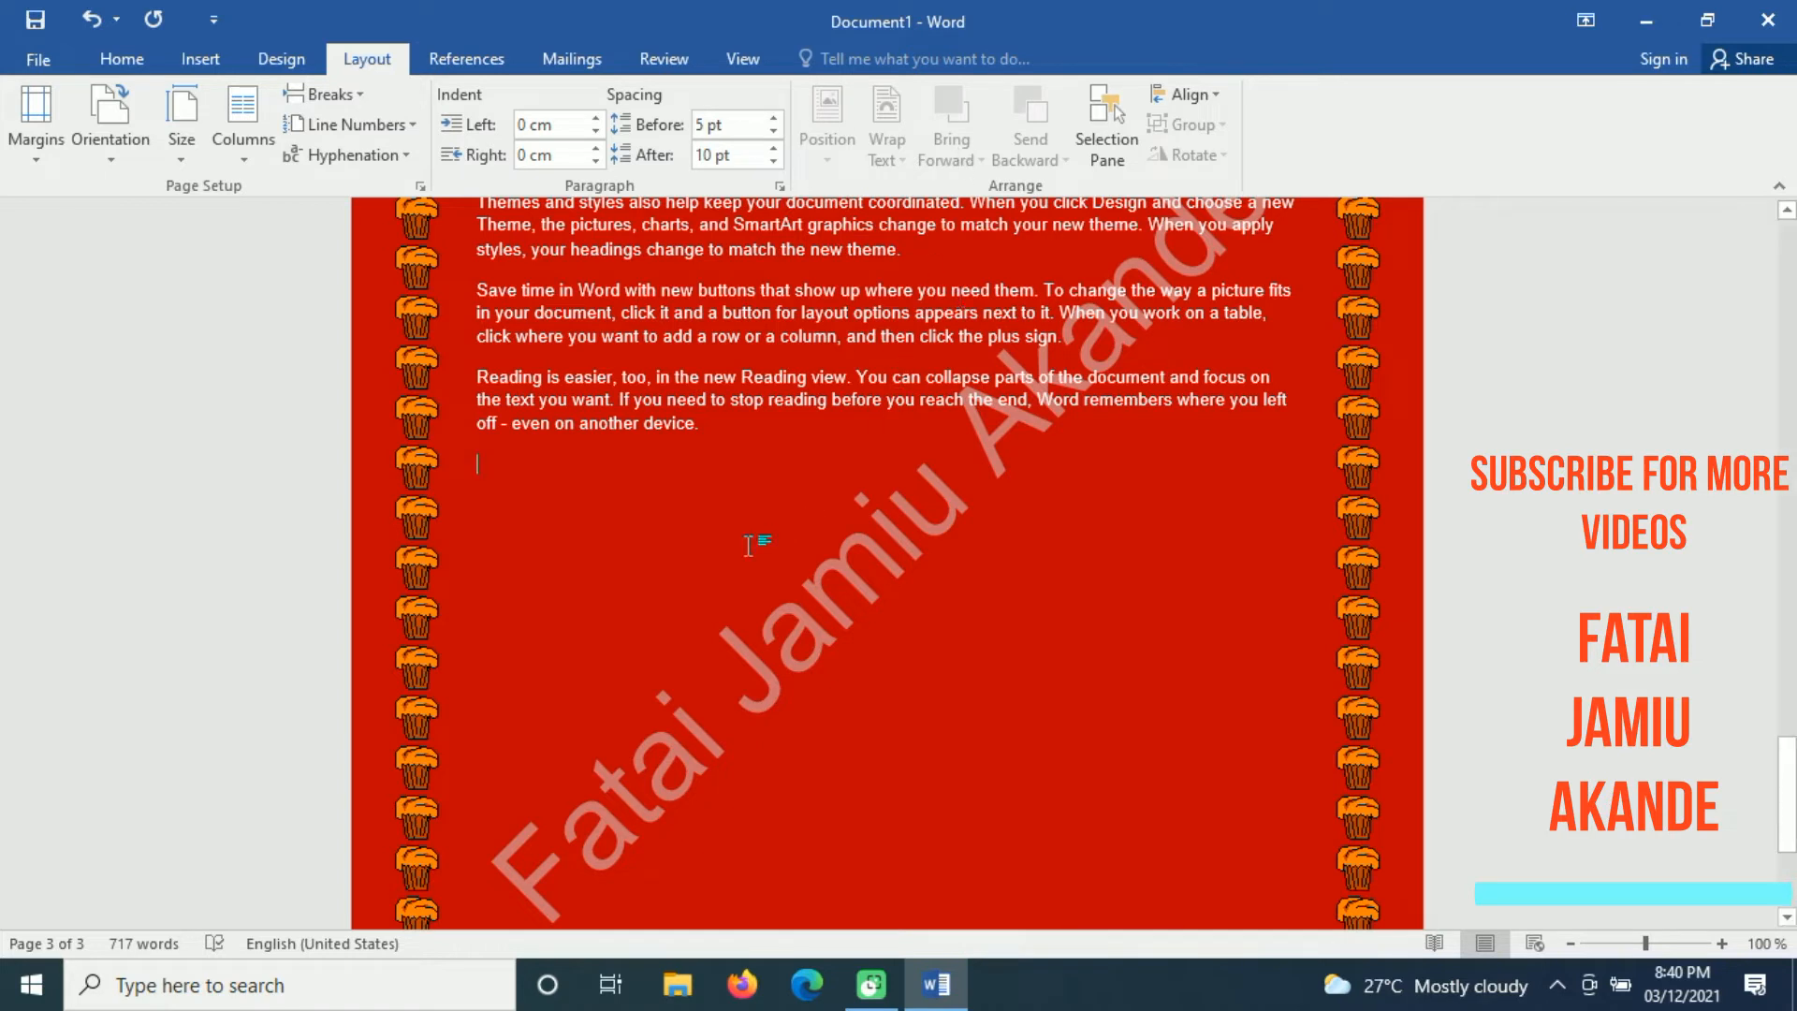
pyautogui.click(111, 58)
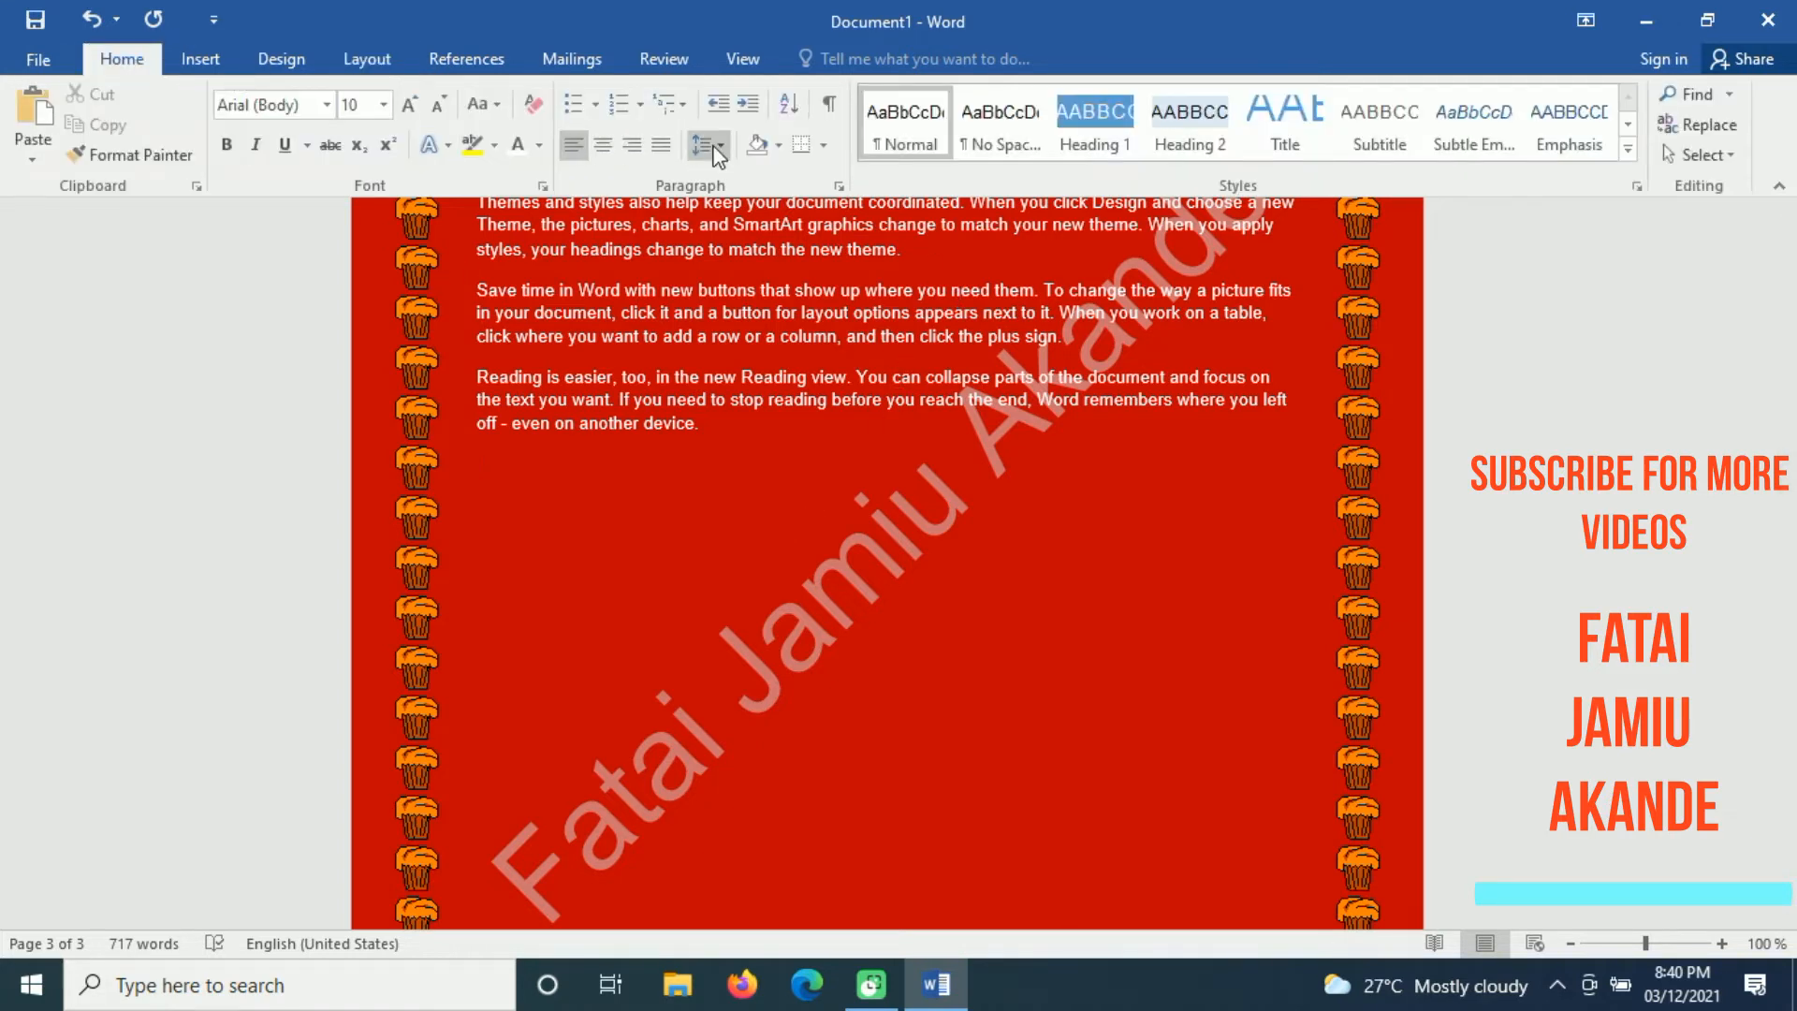
pyautogui.click(203, 60)
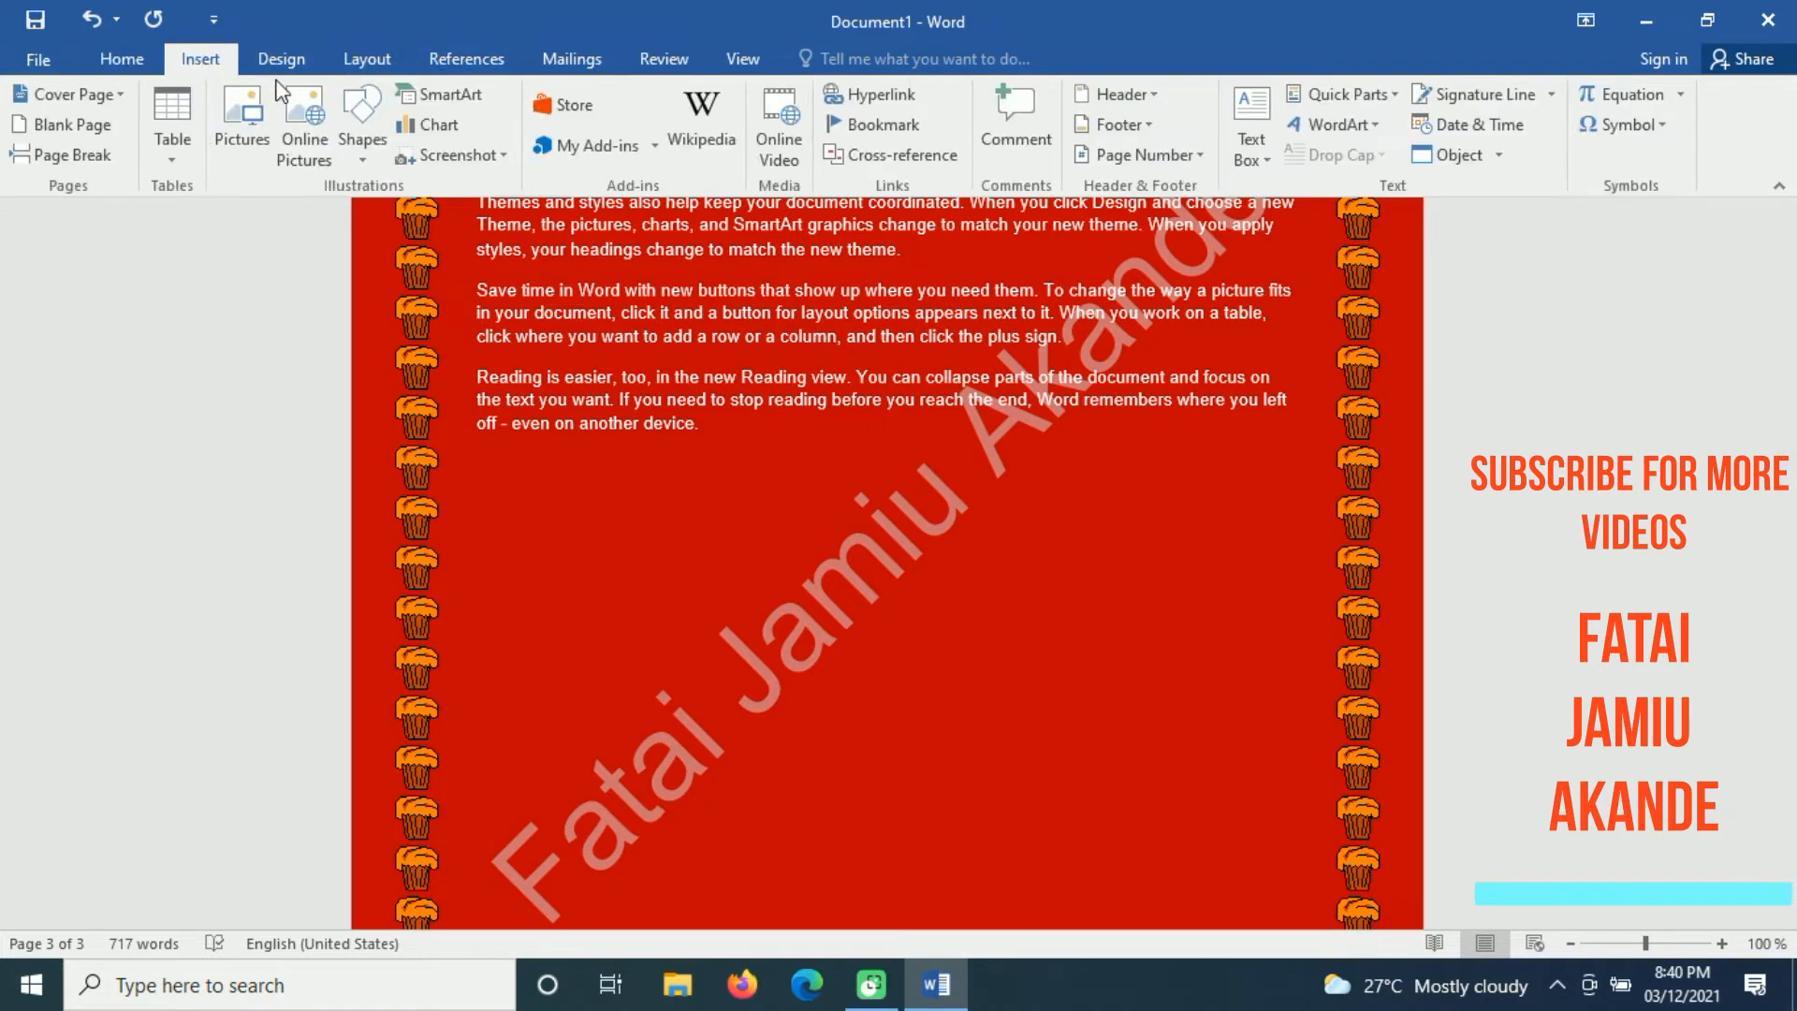
pyautogui.click(363, 161)
pyautogui.click(412, 225)
pyautogui.moveTo(596, 510); pyautogui.dragTo(915, 808)
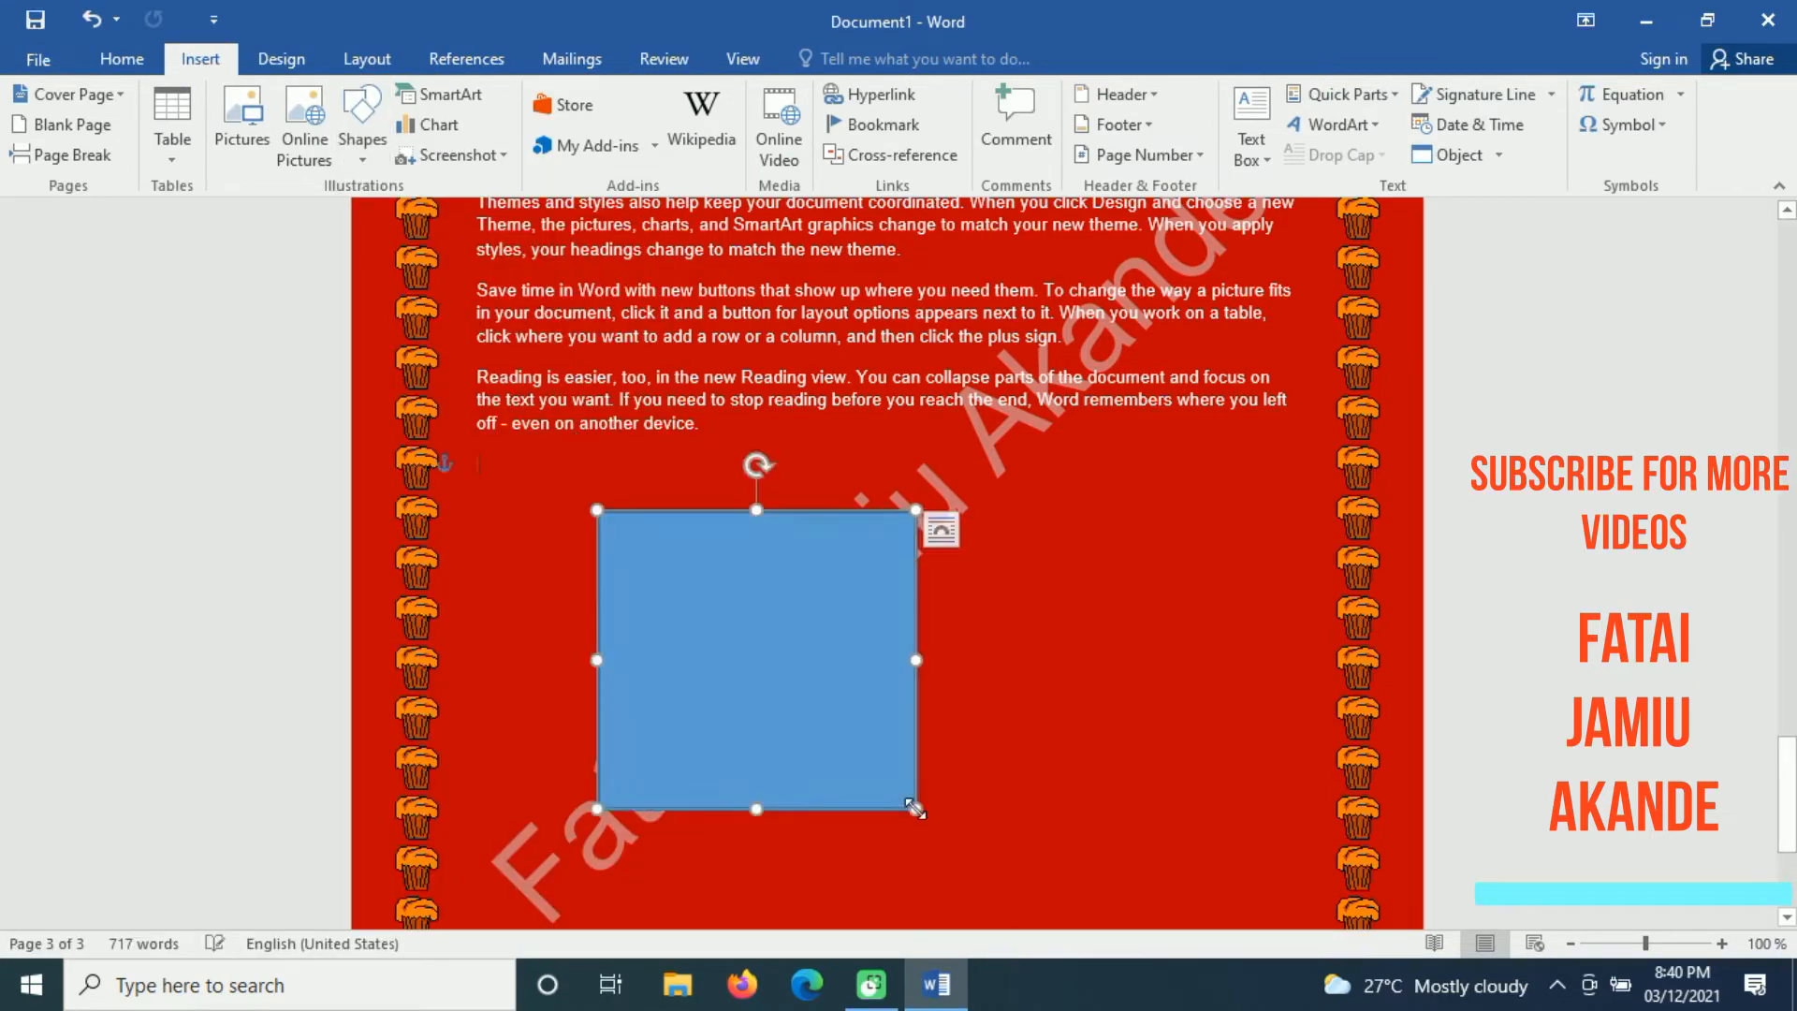
# Step: Draw a circle about 6 cm across and move it to overlap the right part of the rectangle
pyautogui.click(126, 96)
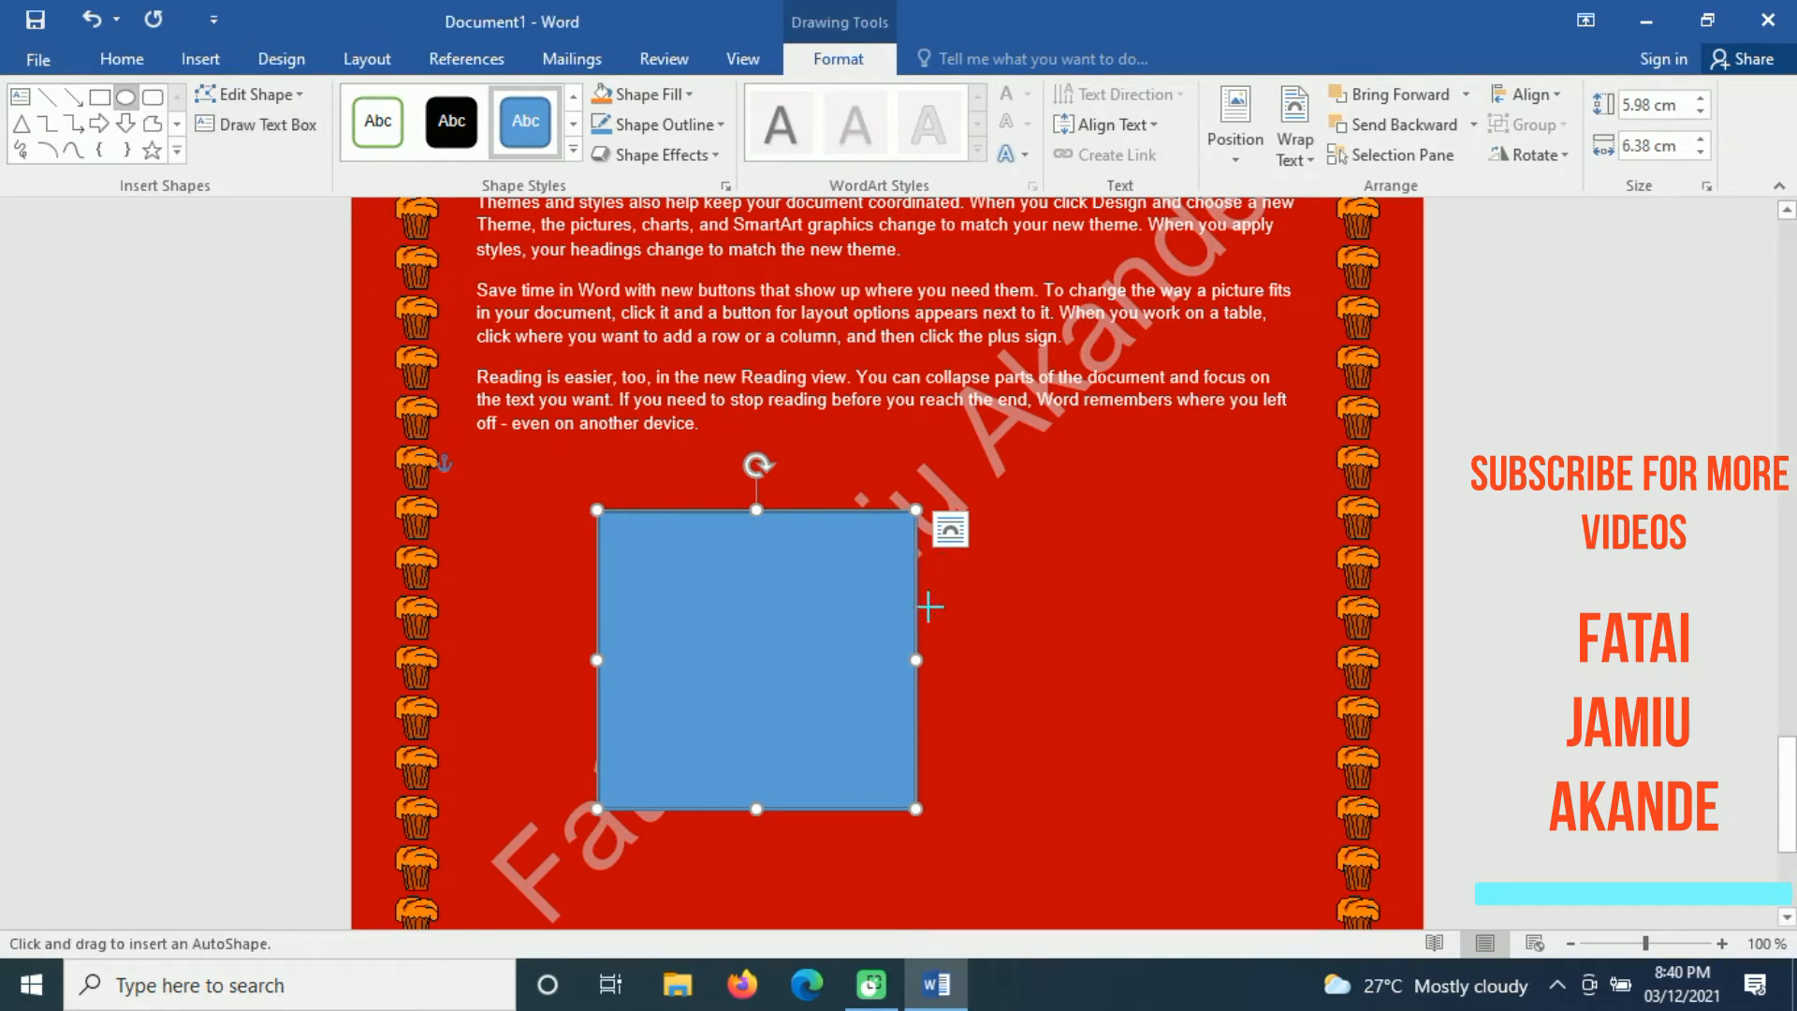
pyautogui.moveTo(969, 601); pyautogui.dragTo(1265, 774)
pyautogui.moveTo(1115, 614); pyautogui.dragTo(959, 516)
pyautogui.click(1248, 561)
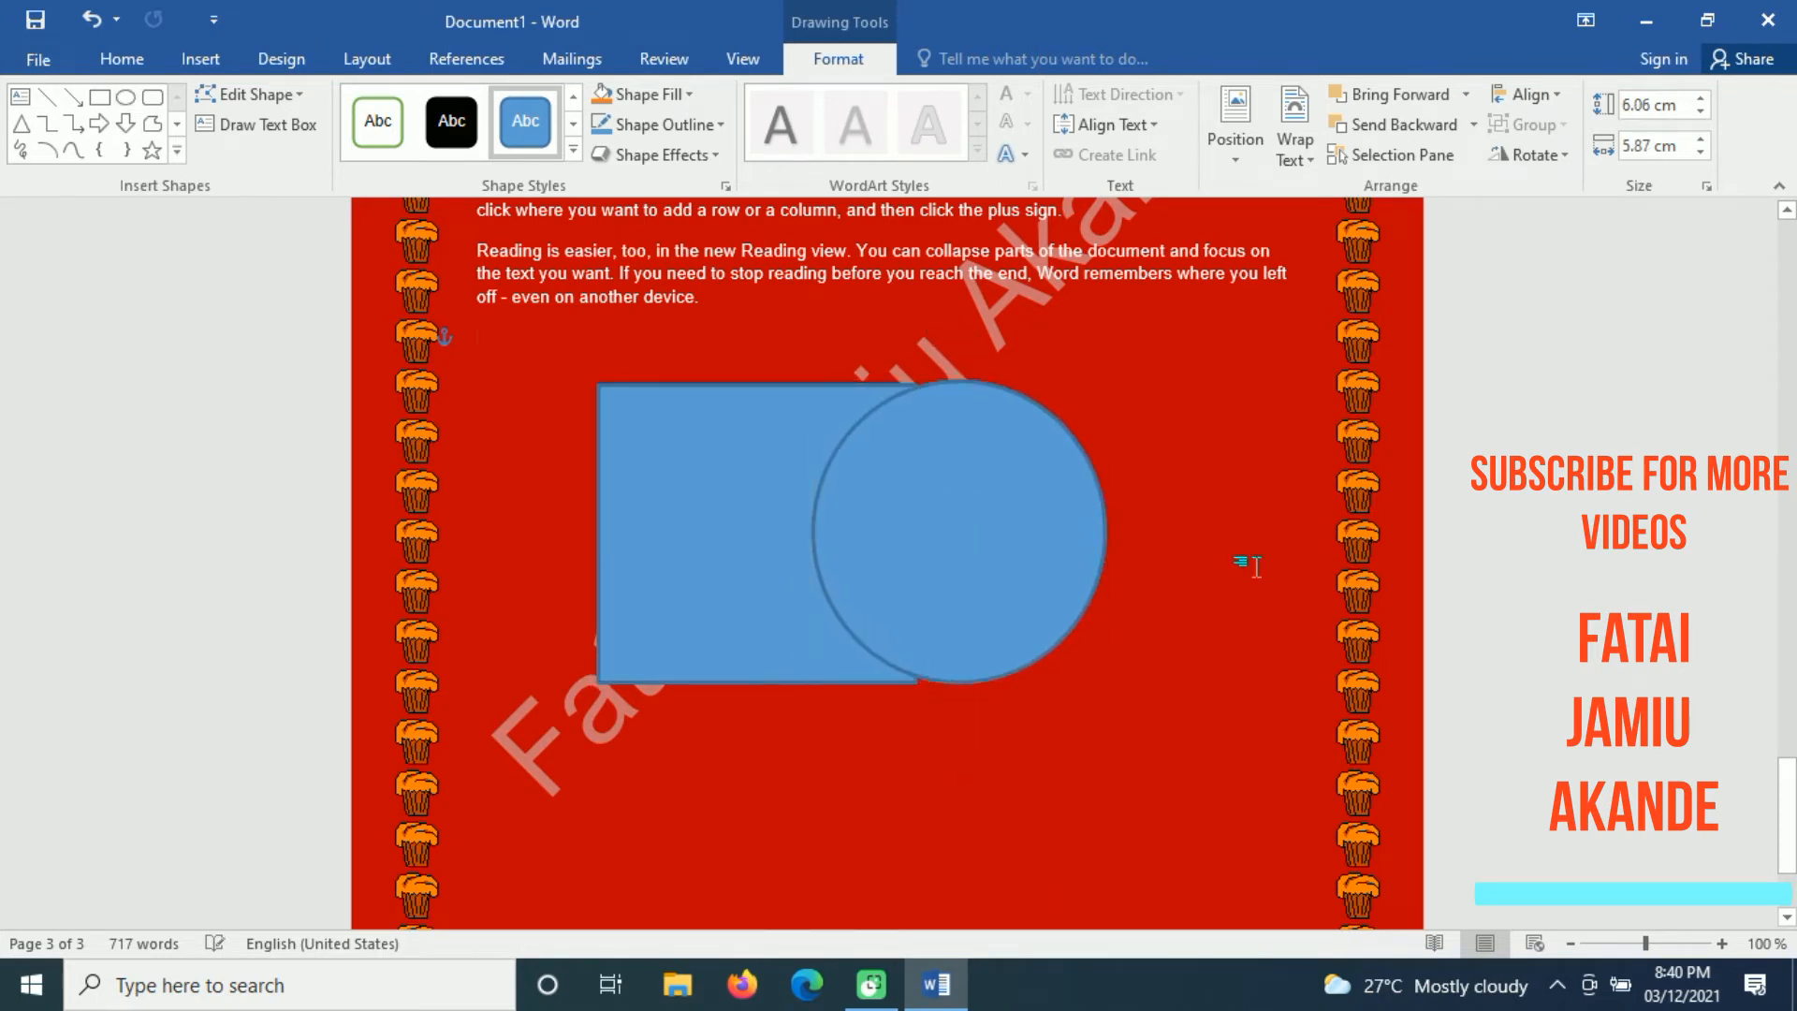
# Step: Send the circle backward one level behind the rectangle and deselect it
pyautogui.click(1009, 533)
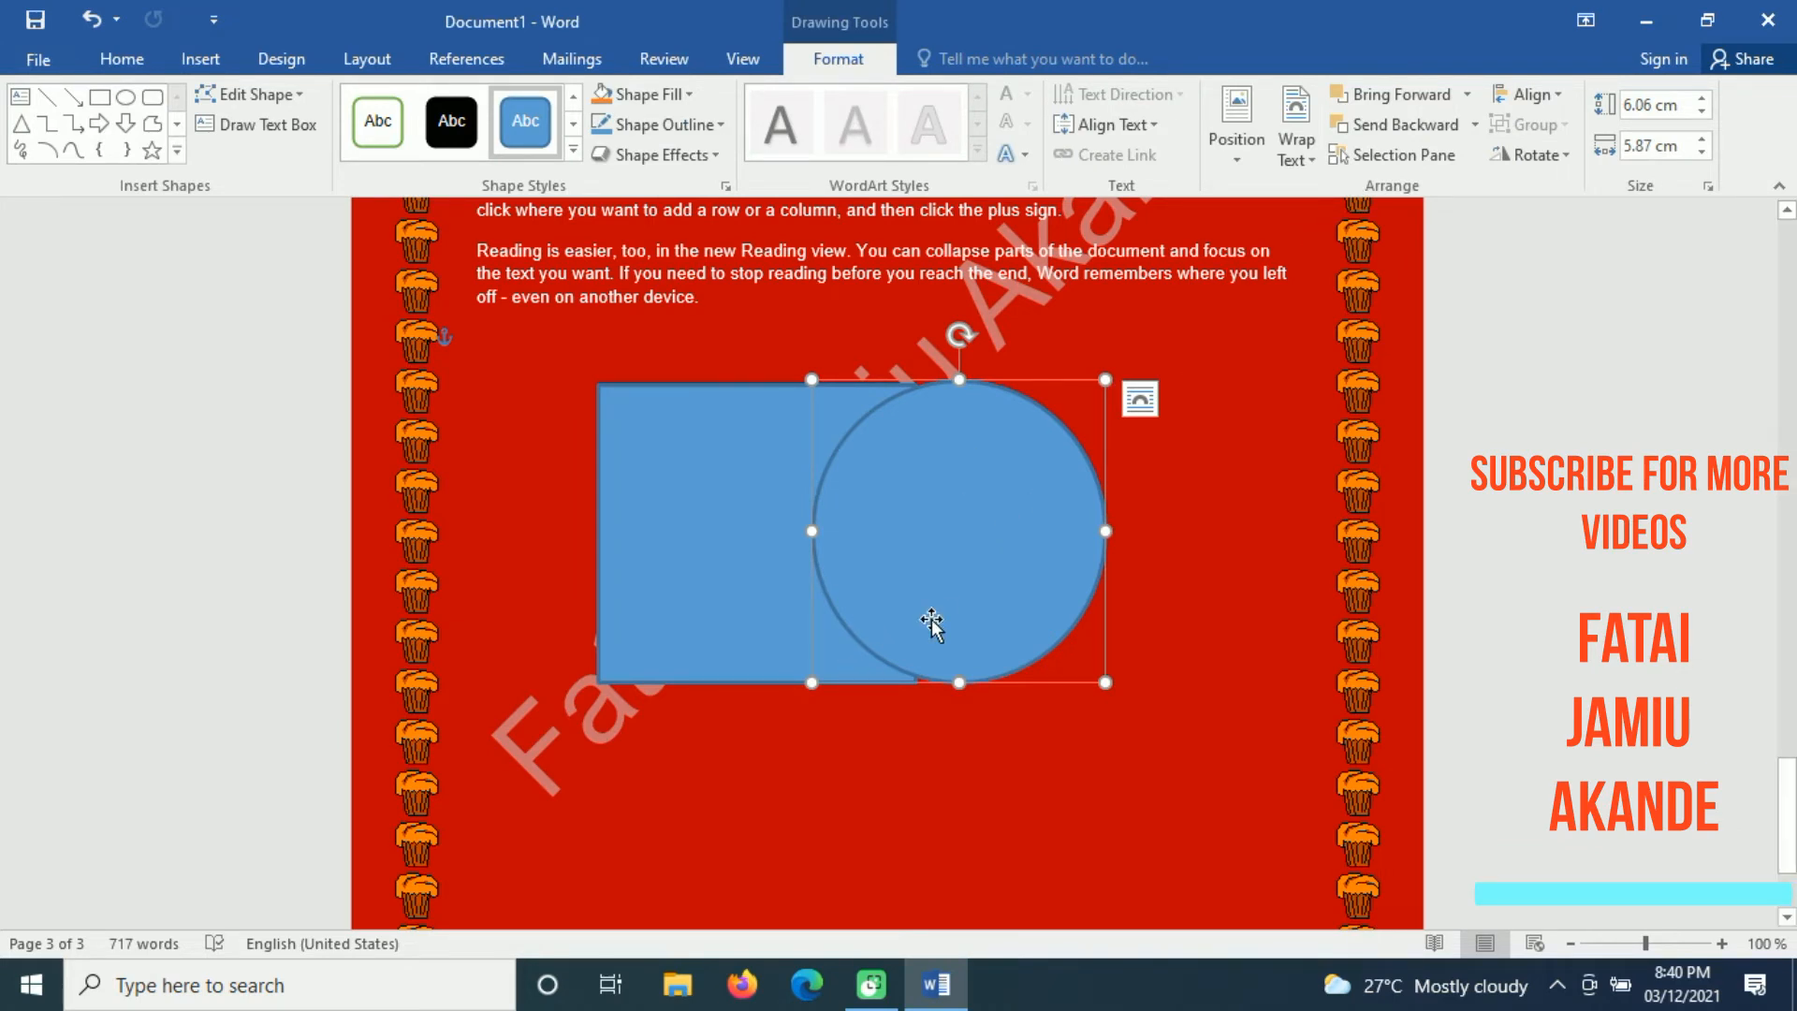
pyautogui.click(1398, 124)
pyautogui.click(1169, 609)
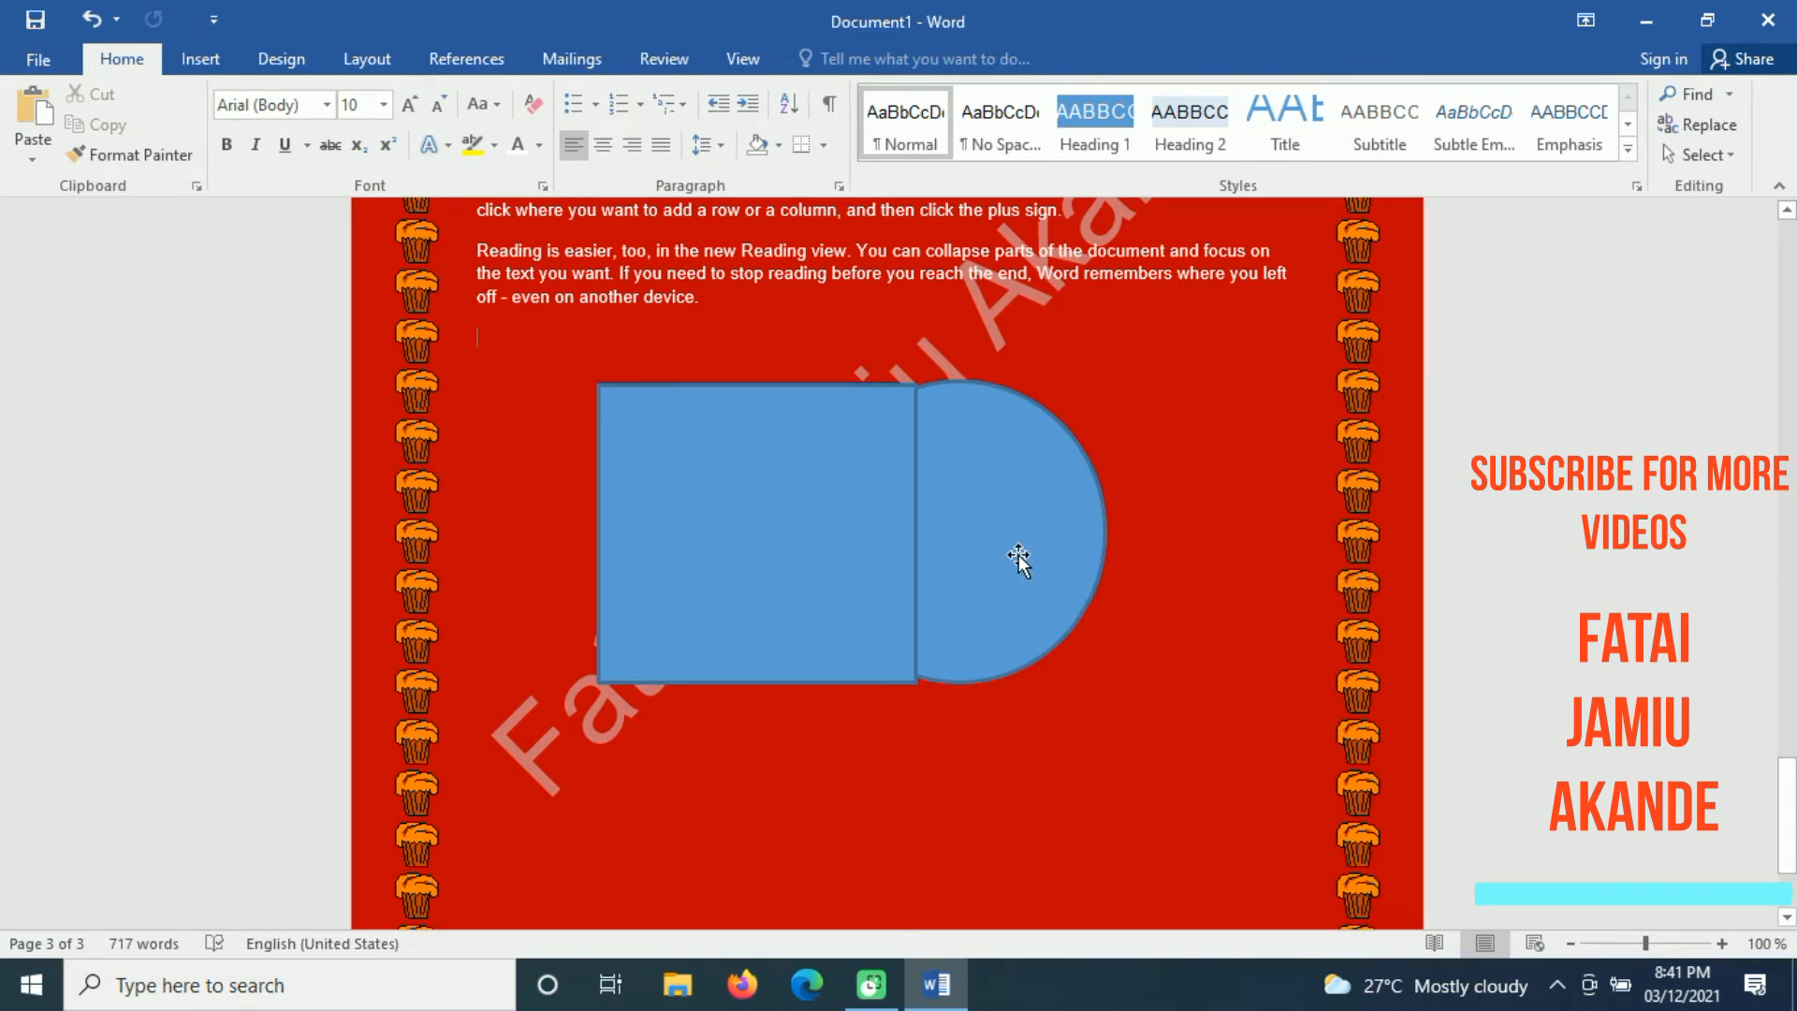
# Step: Bring the circle to the front of the rectangle and deselect it
pyautogui.click(342, 59)
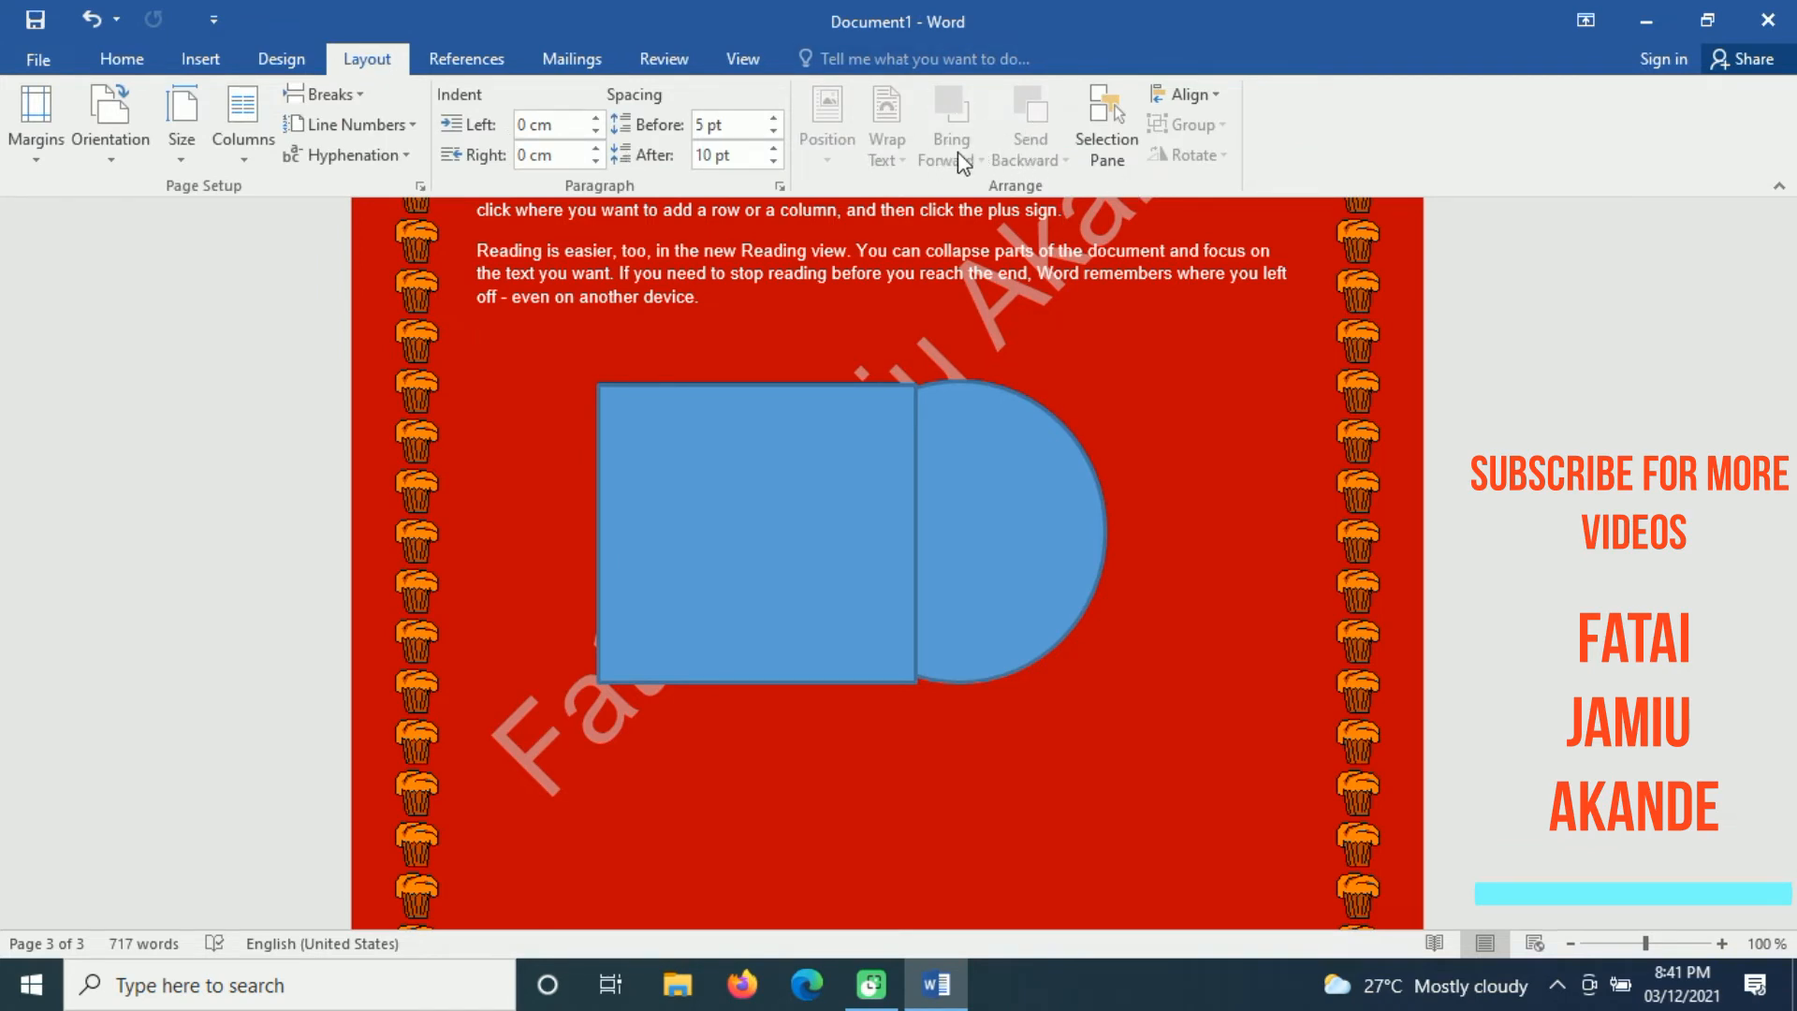
pyautogui.click(1037, 555)
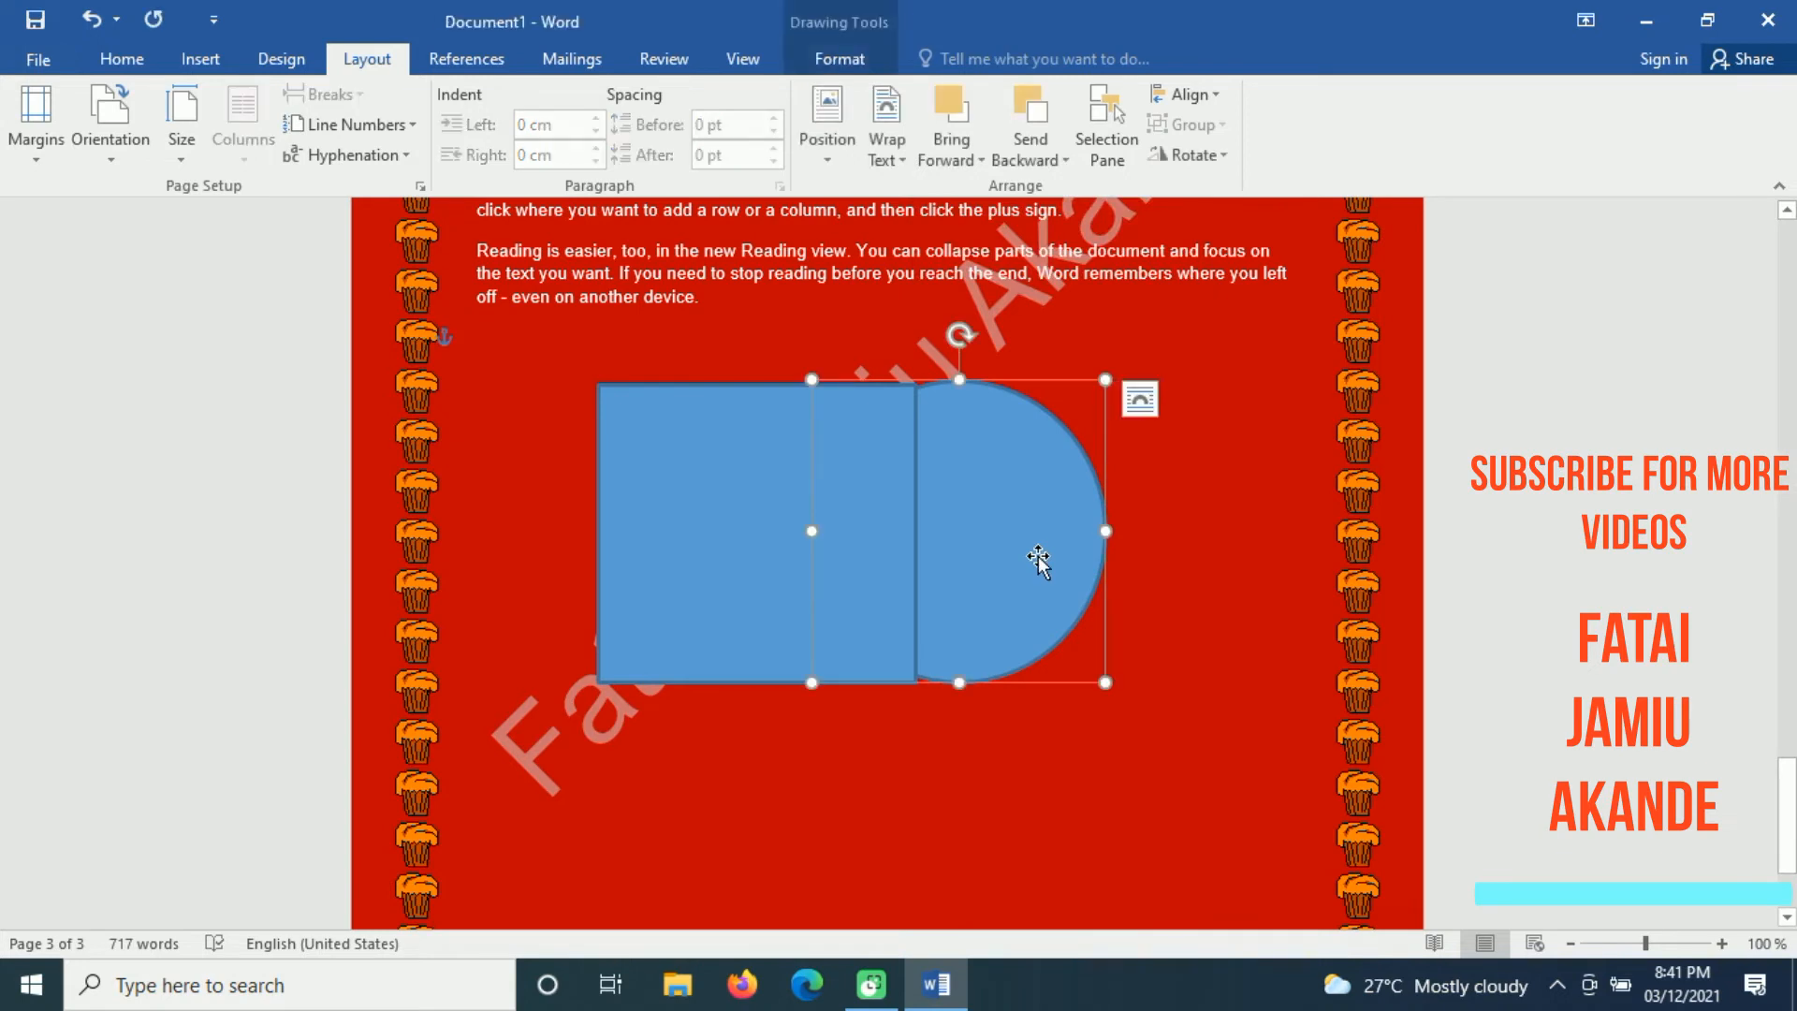
pyautogui.click(960, 140)
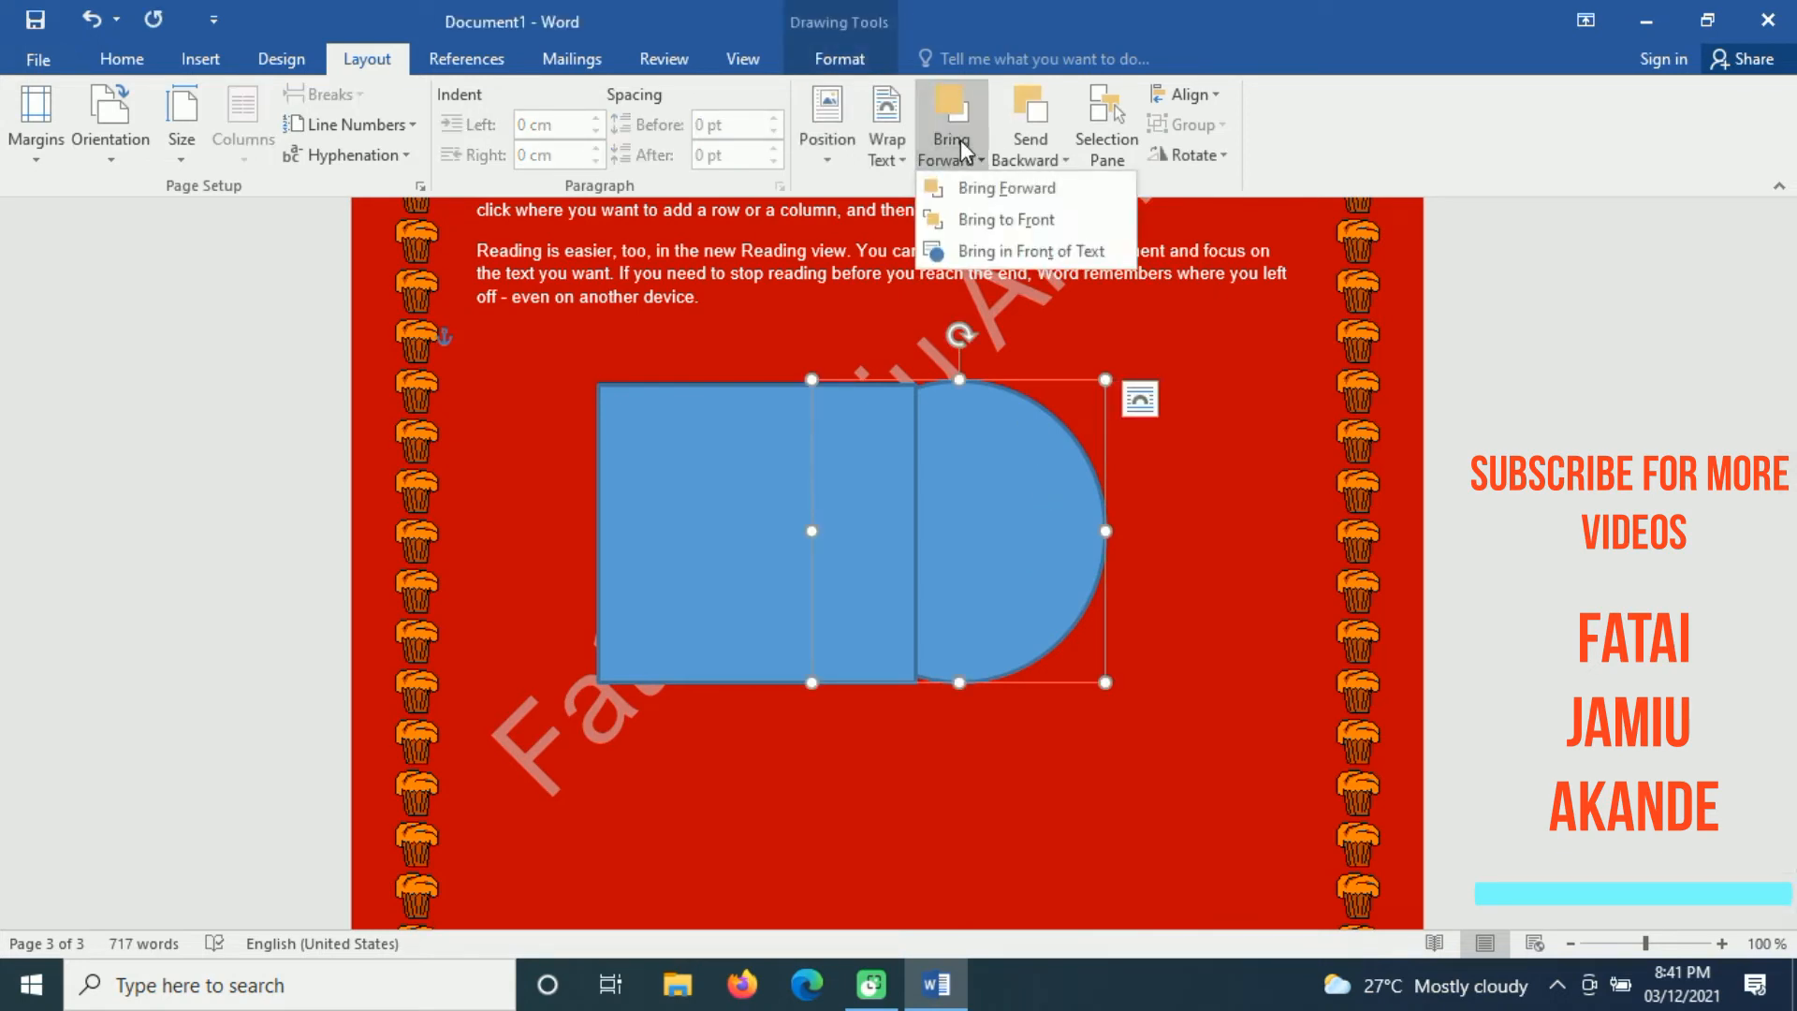
pyautogui.click(1029, 219)
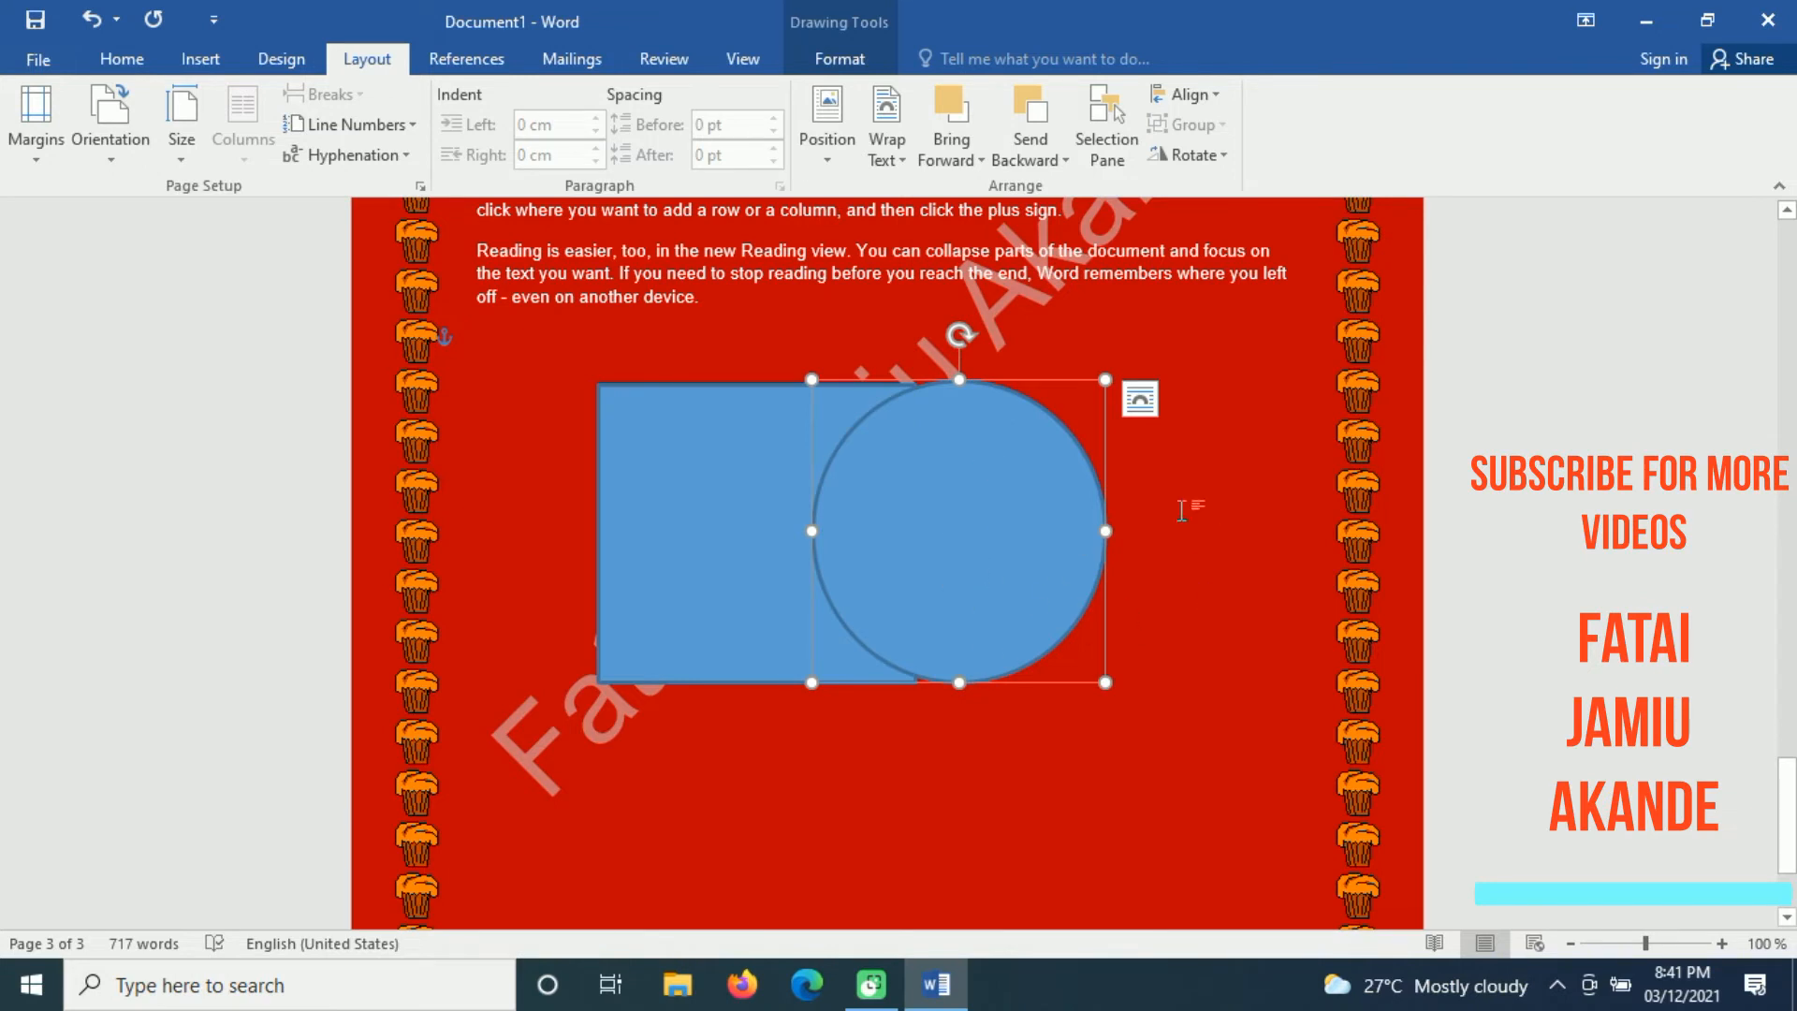
pyautogui.click(1203, 535)
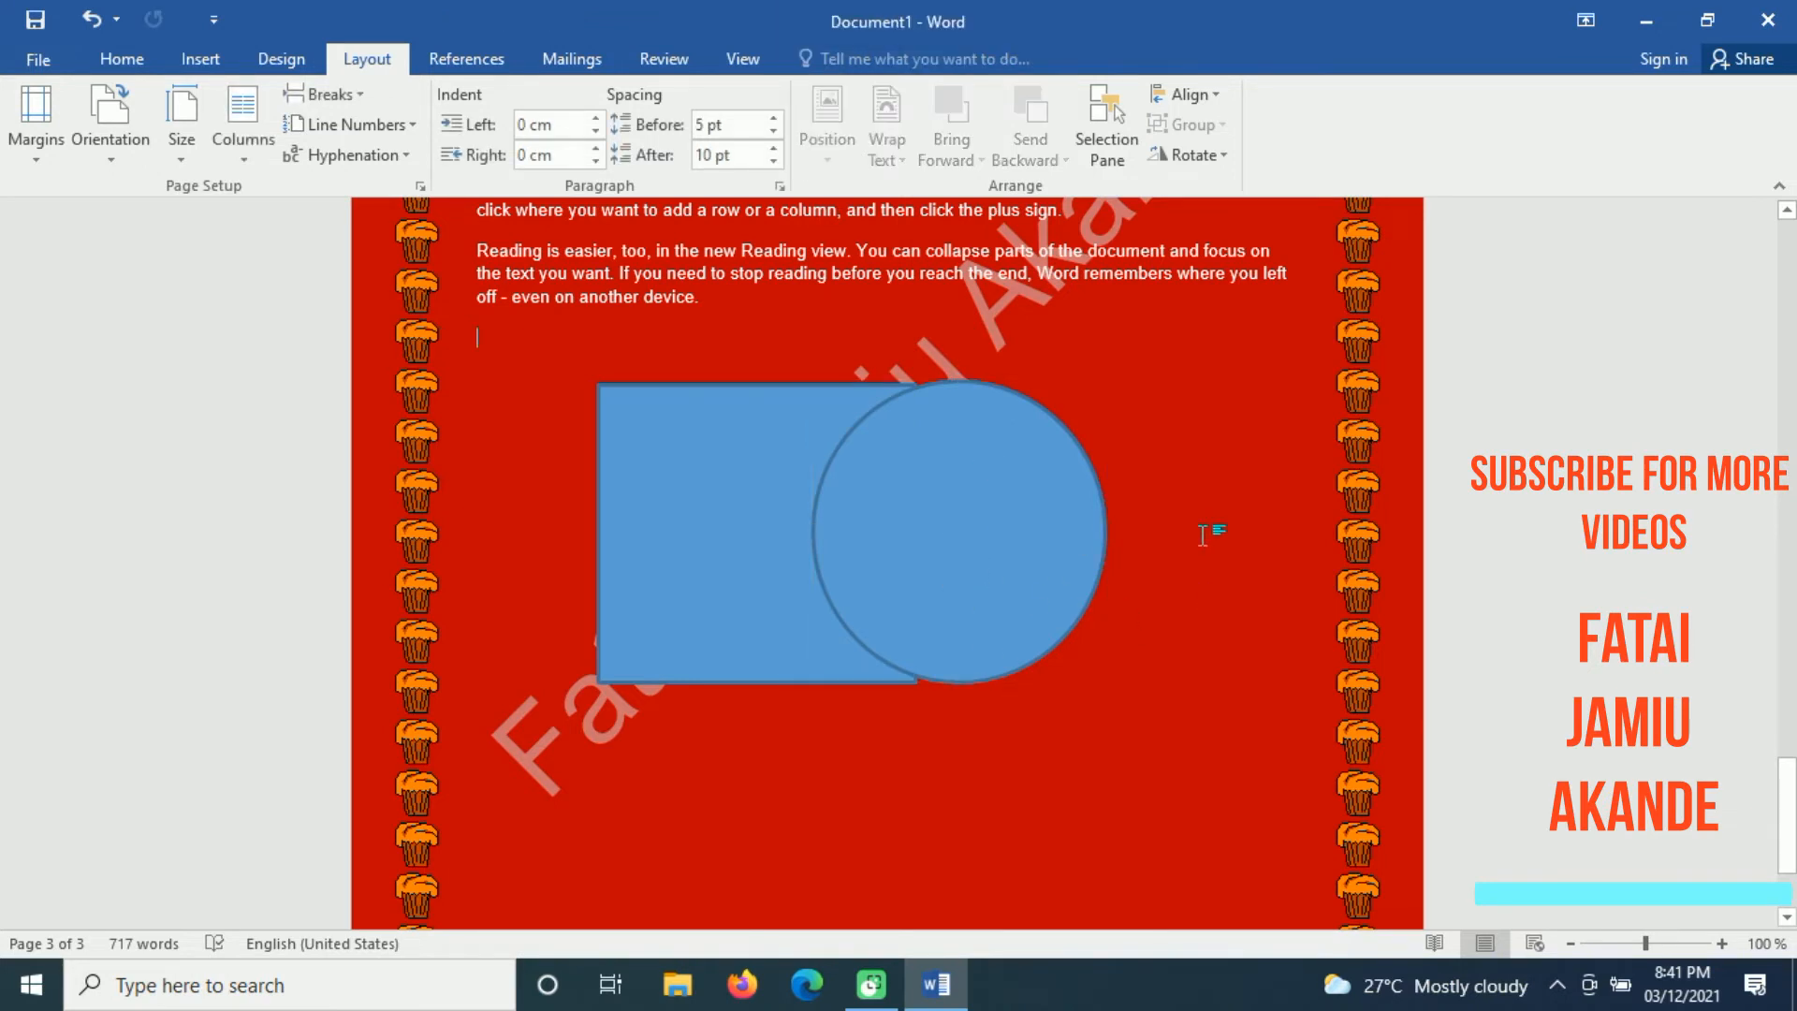
pyautogui.click(1031, 528)
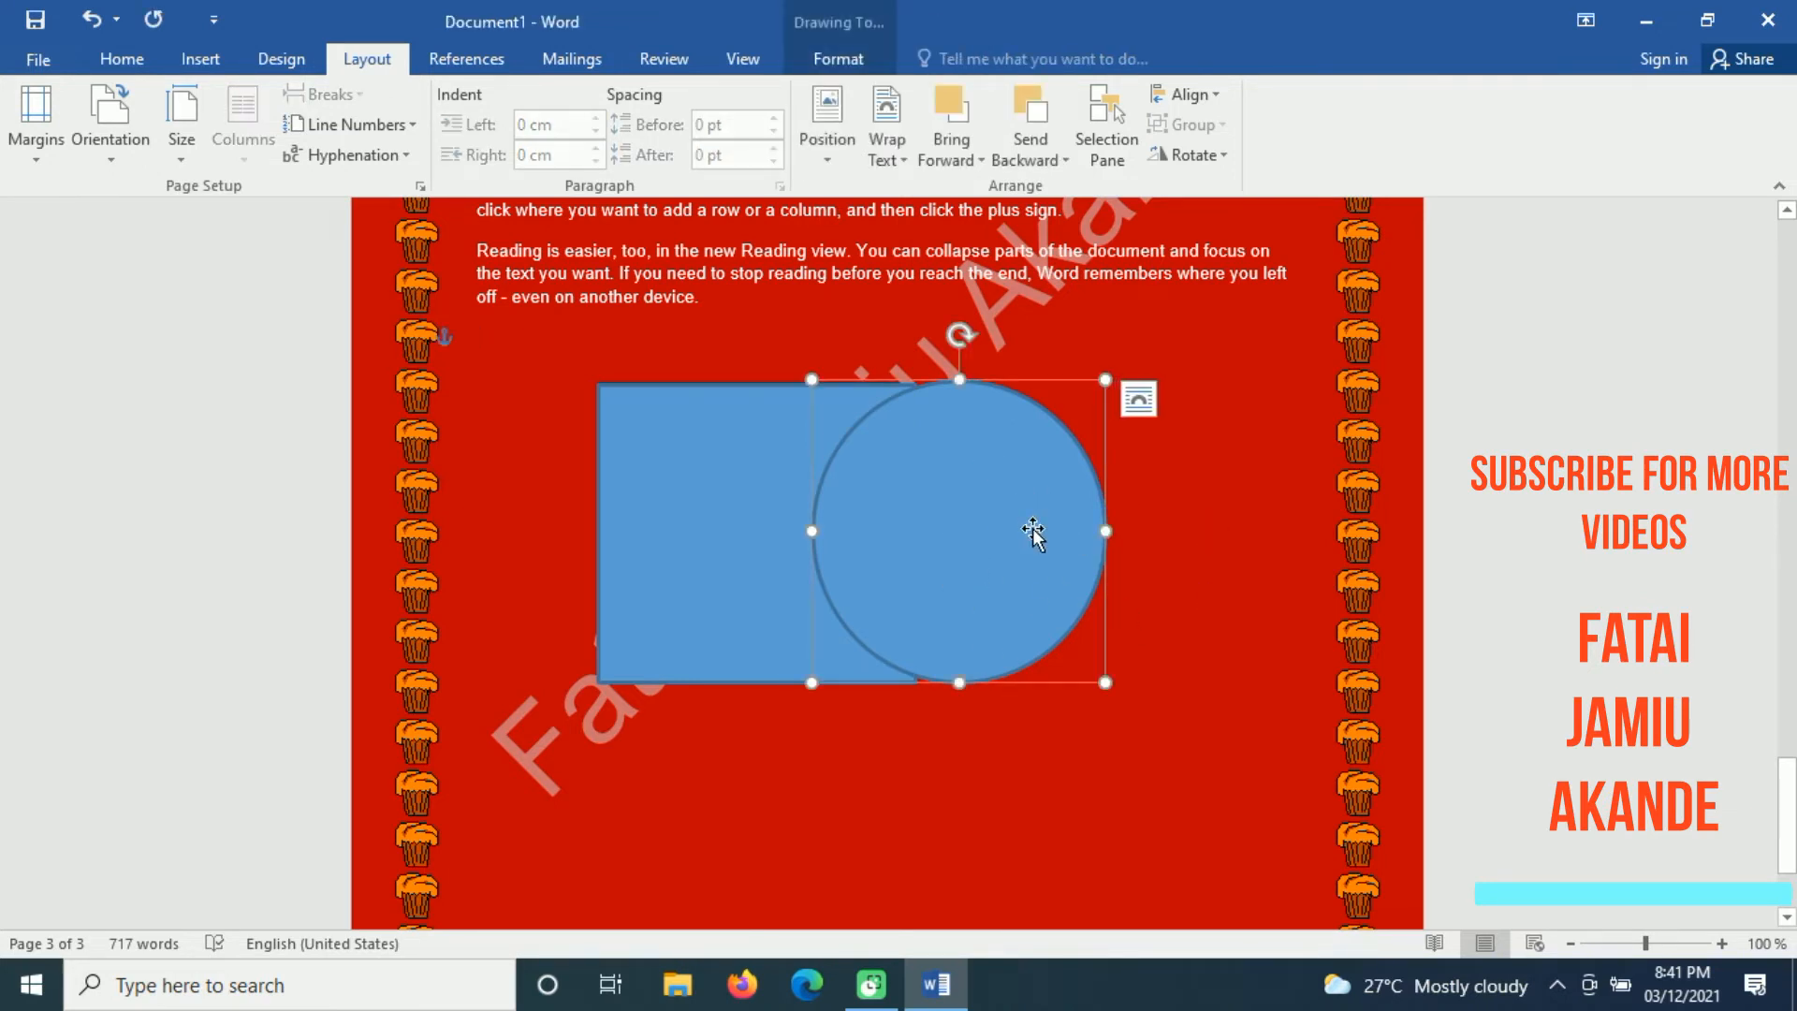
pyautogui.click(750, 554)
pyautogui.click(952, 553)
pyautogui.click(1164, 524)
pyautogui.click(785, 530)
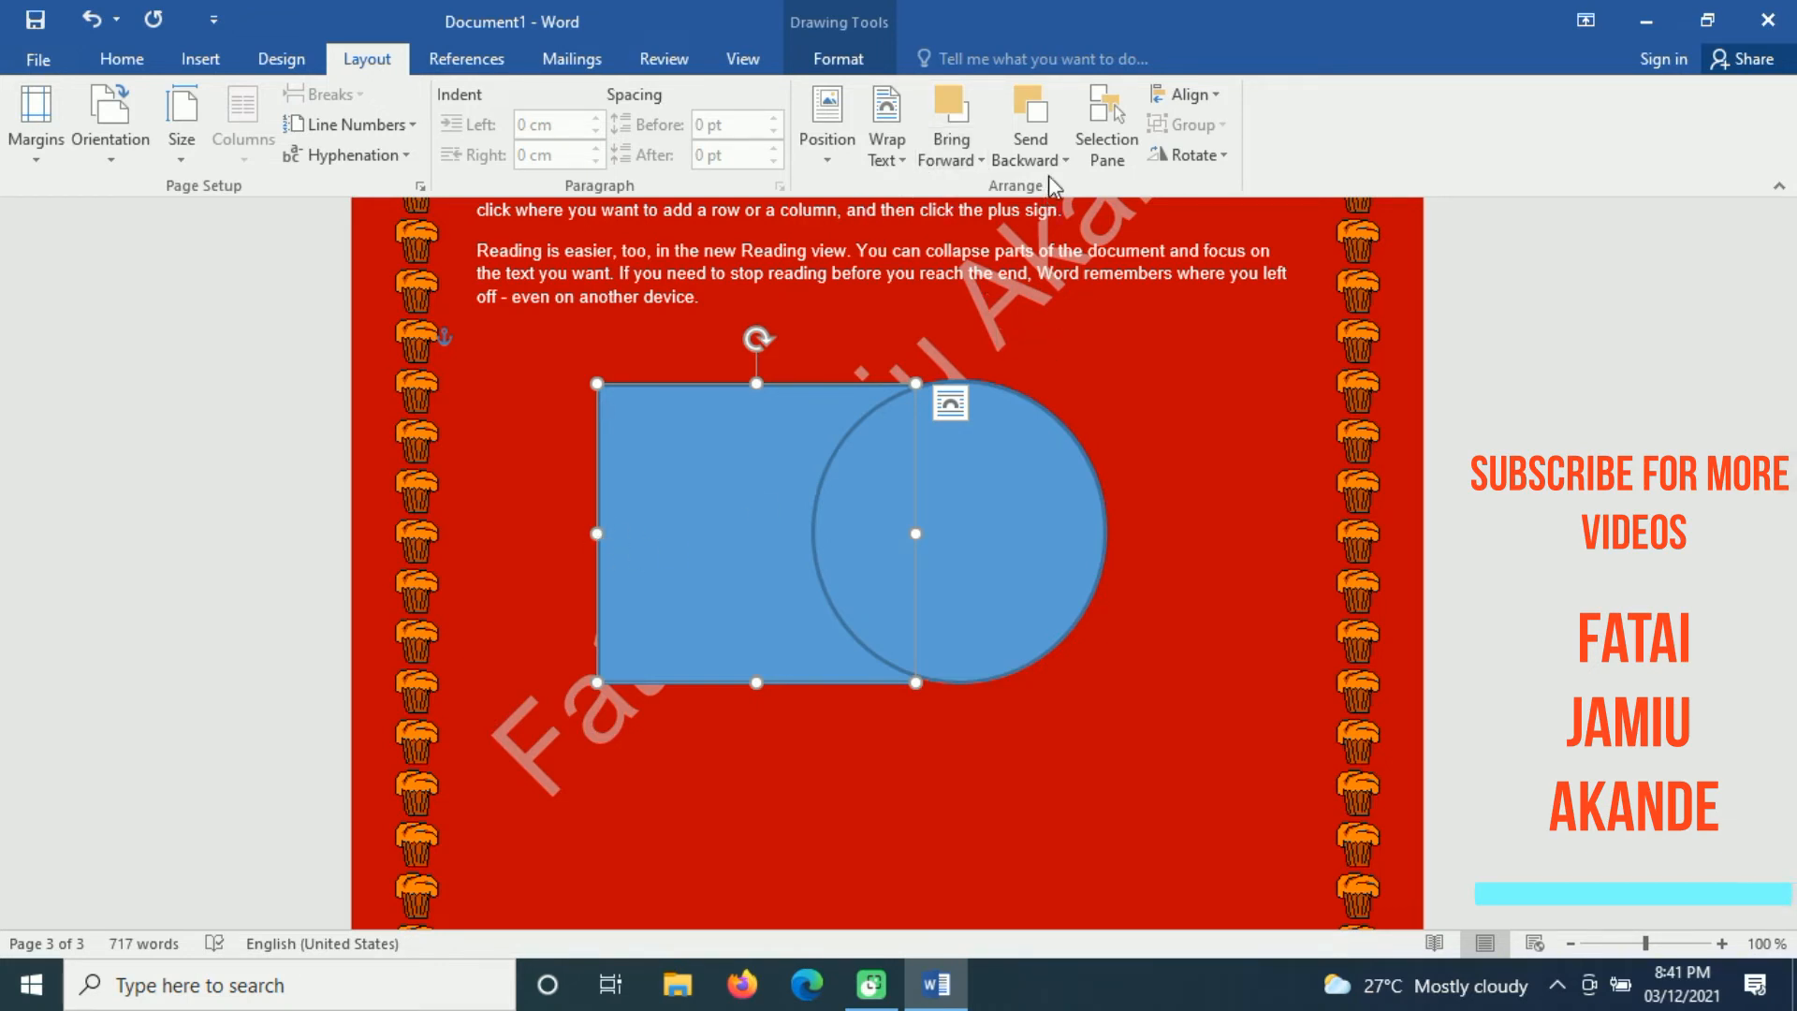
pyautogui.click(1134, 556)
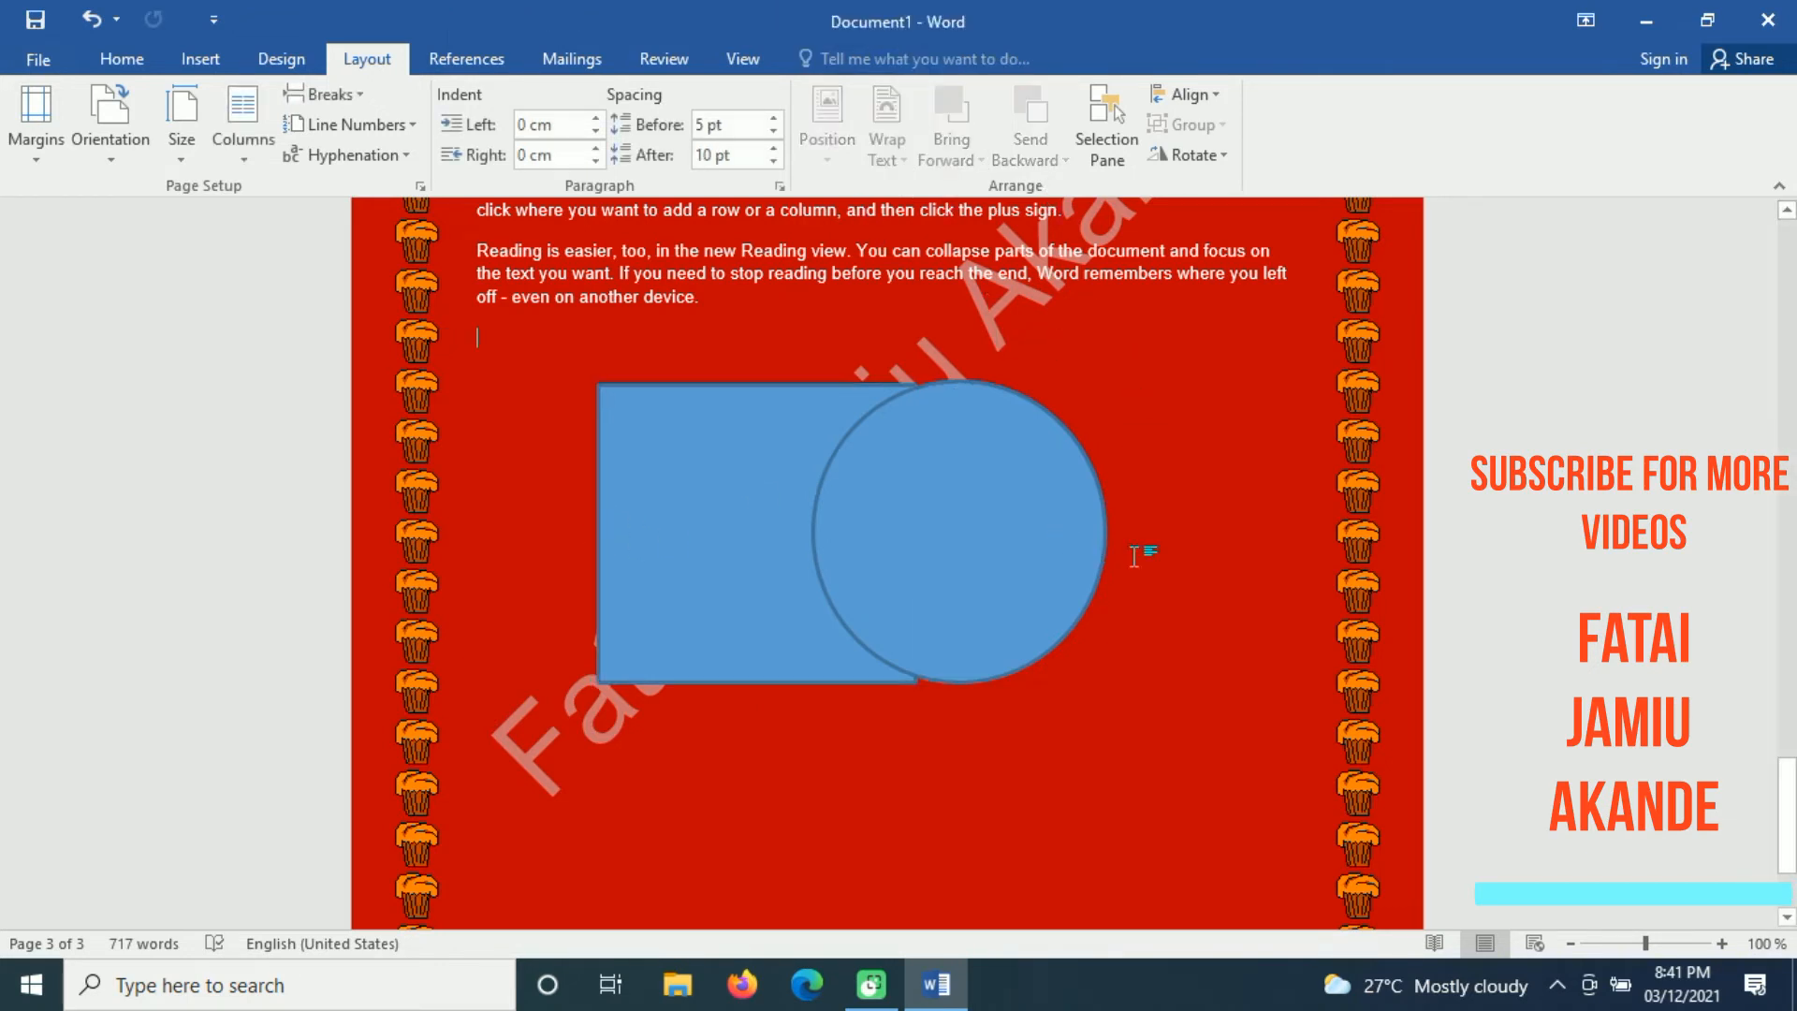
# Step: Pull the circle off the rectangle, shrink it to about 2.8 cm across and place it over the right end of the last paragraph
pyautogui.click(735, 497)
pyautogui.click(979, 502)
pyautogui.moveTo(979, 502); pyautogui.dragTo(1184, 416)
pyautogui.moveTo(1311, 291); pyautogui.dragTo(1159, 448)
pyautogui.moveTo(1089, 517); pyautogui.dragTo(1184, 271)
# Step: Shrink the rectangle to about 4 cm high and 4.8 cm wide and place it in the right half of the page below the text
pyautogui.click(798, 493)
pyautogui.moveTo(797, 493); pyautogui.dragTo(1115, 580)
pyautogui.moveTo(1233, 471); pyautogui.dragTo(1156, 569)
pyautogui.moveTo(1053, 655); pyautogui.dragTo(1094, 579)
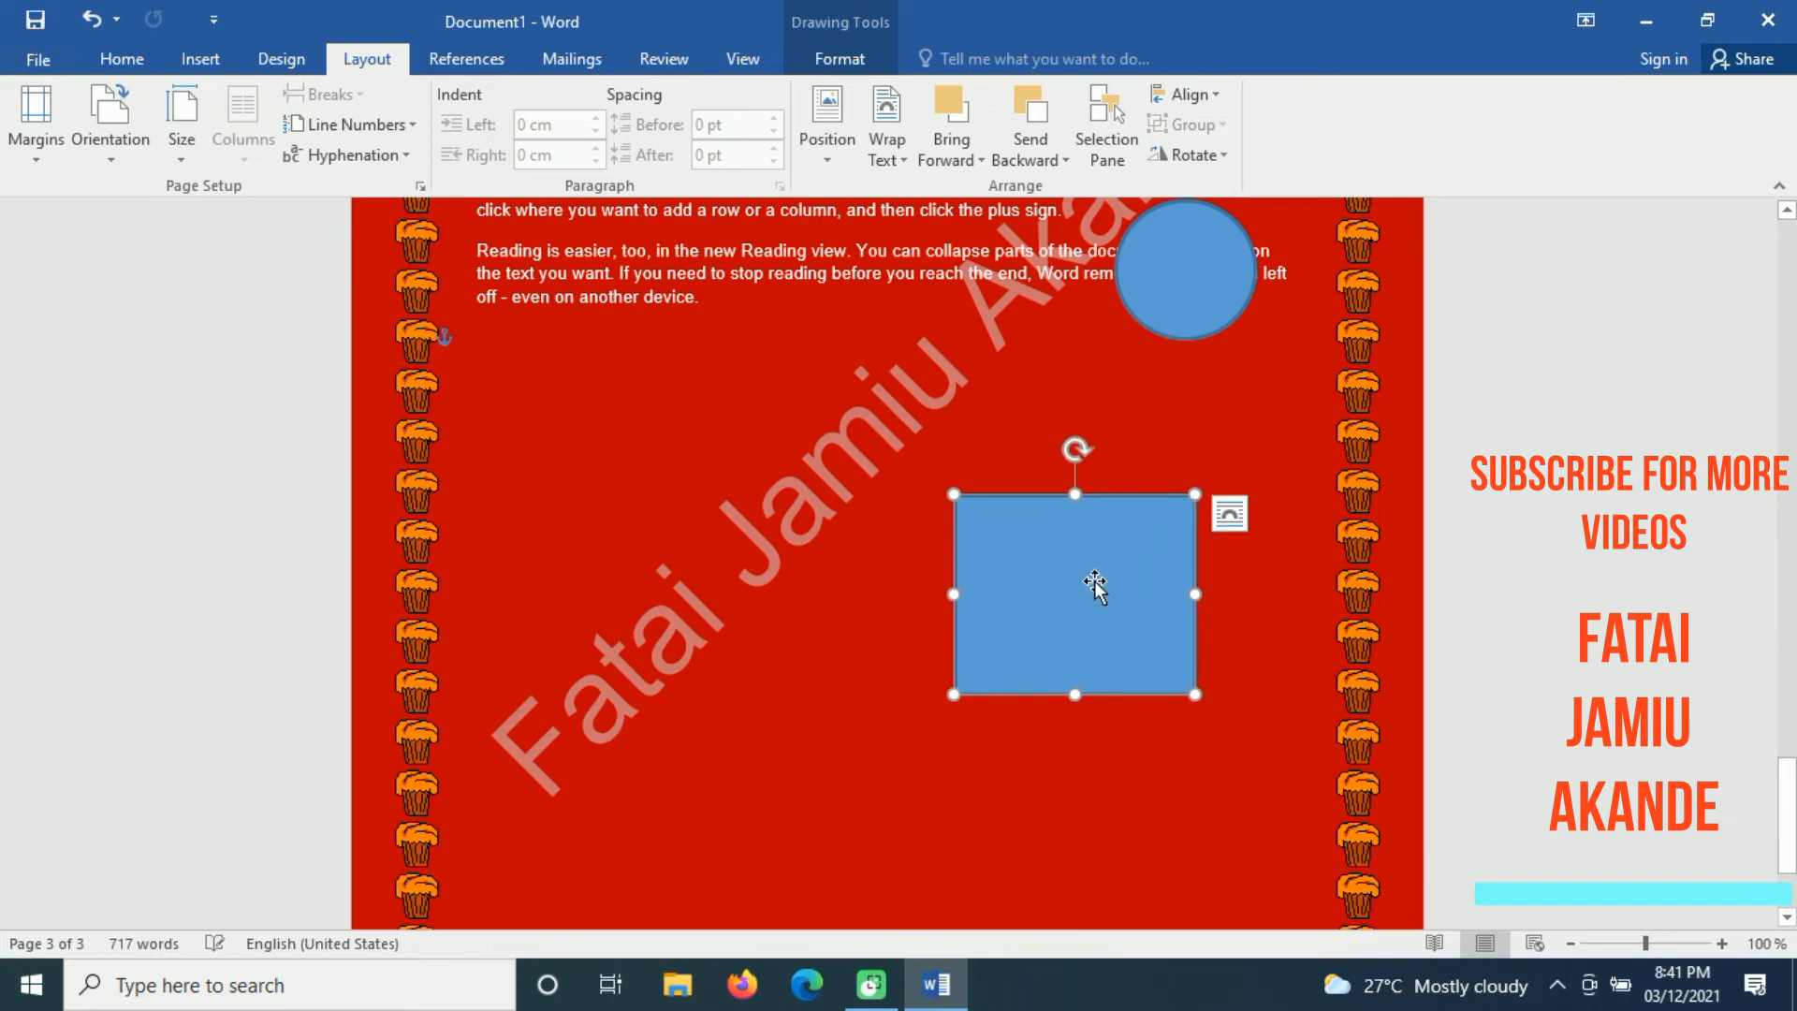
# Step: Draw an isosceles triangle about 3 cm high as a roof on the rectangle and match its width to the rectangle
pyautogui.click(196, 60)
pyautogui.click(363, 150)
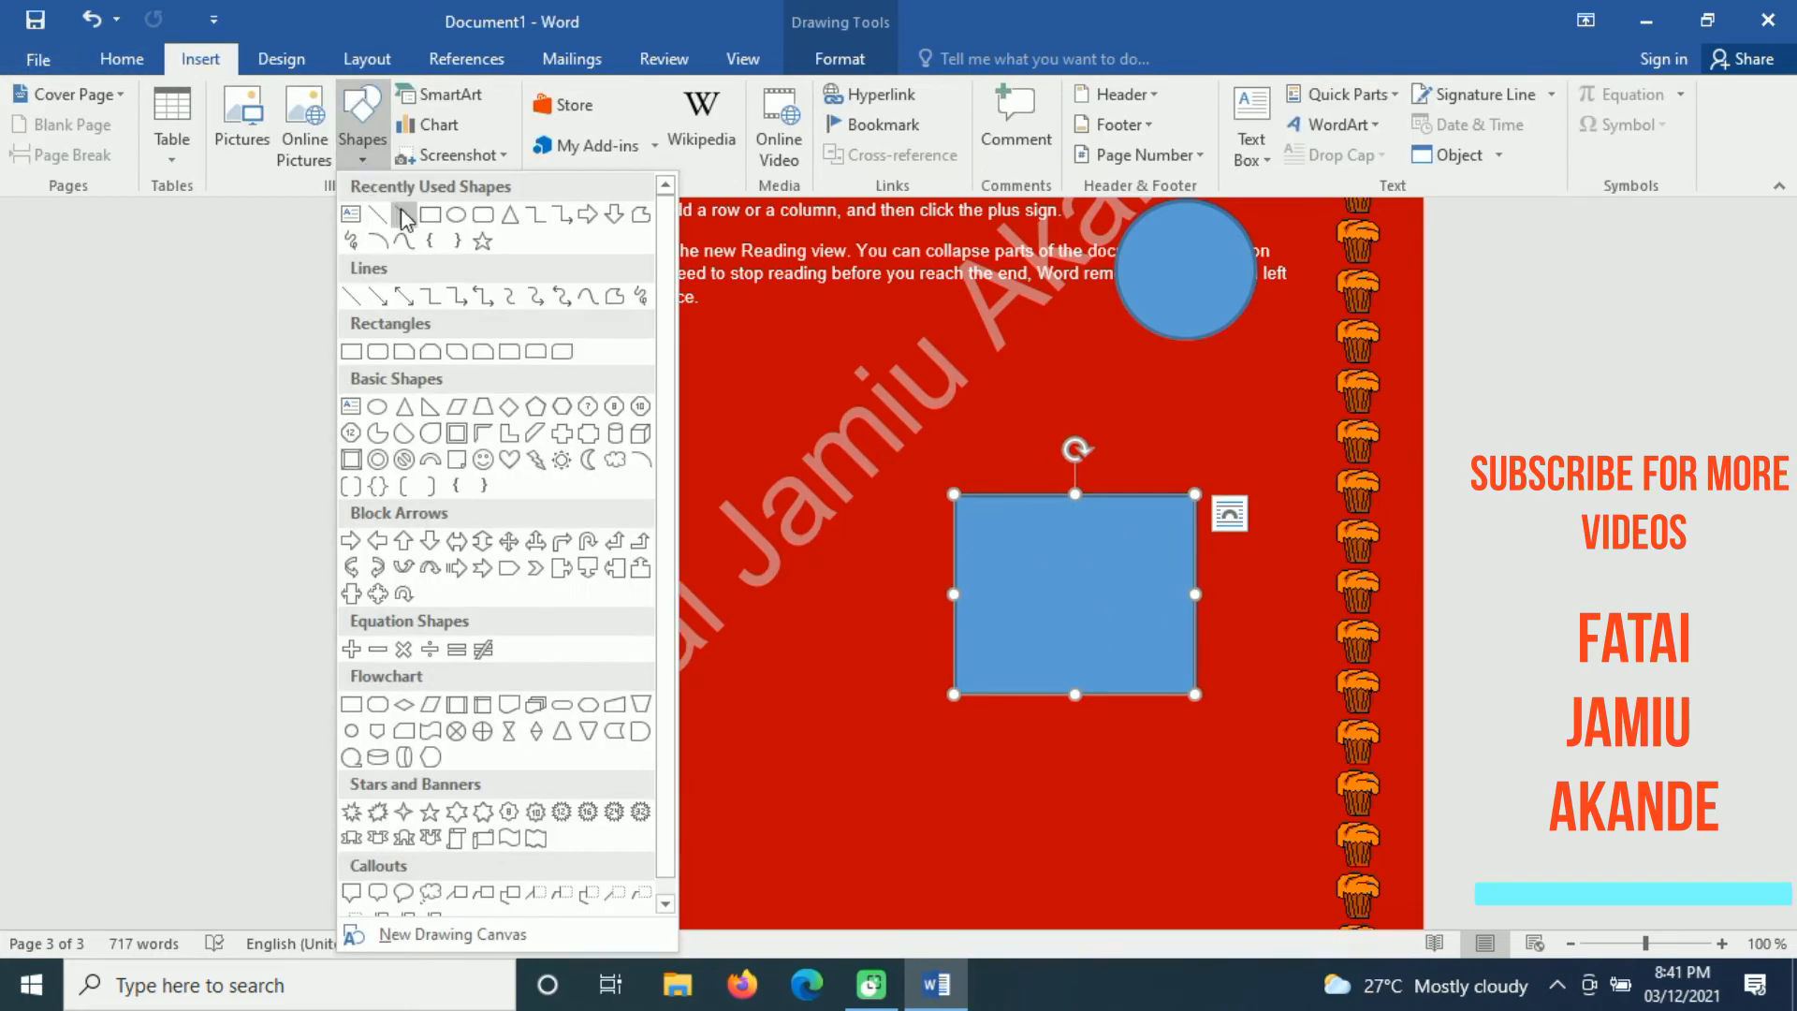
pyautogui.click(404, 408)
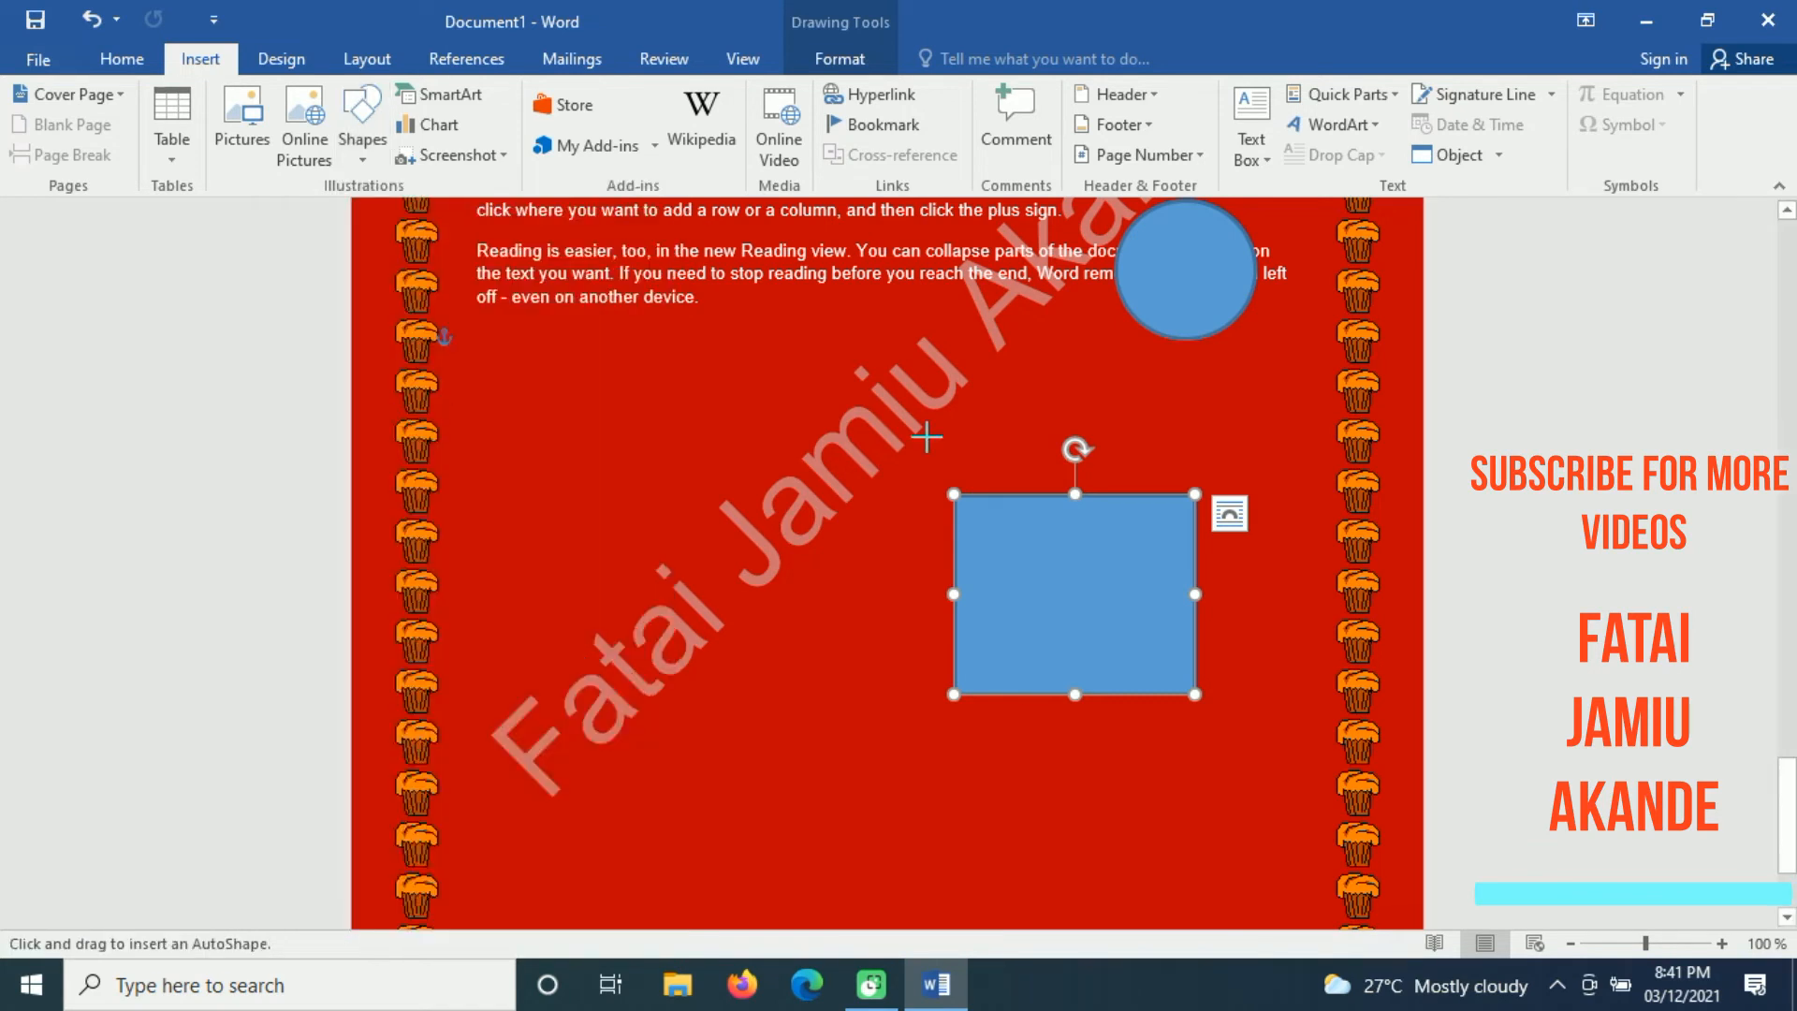
pyautogui.moveTo(936, 345); pyautogui.dragTo(1201, 496)
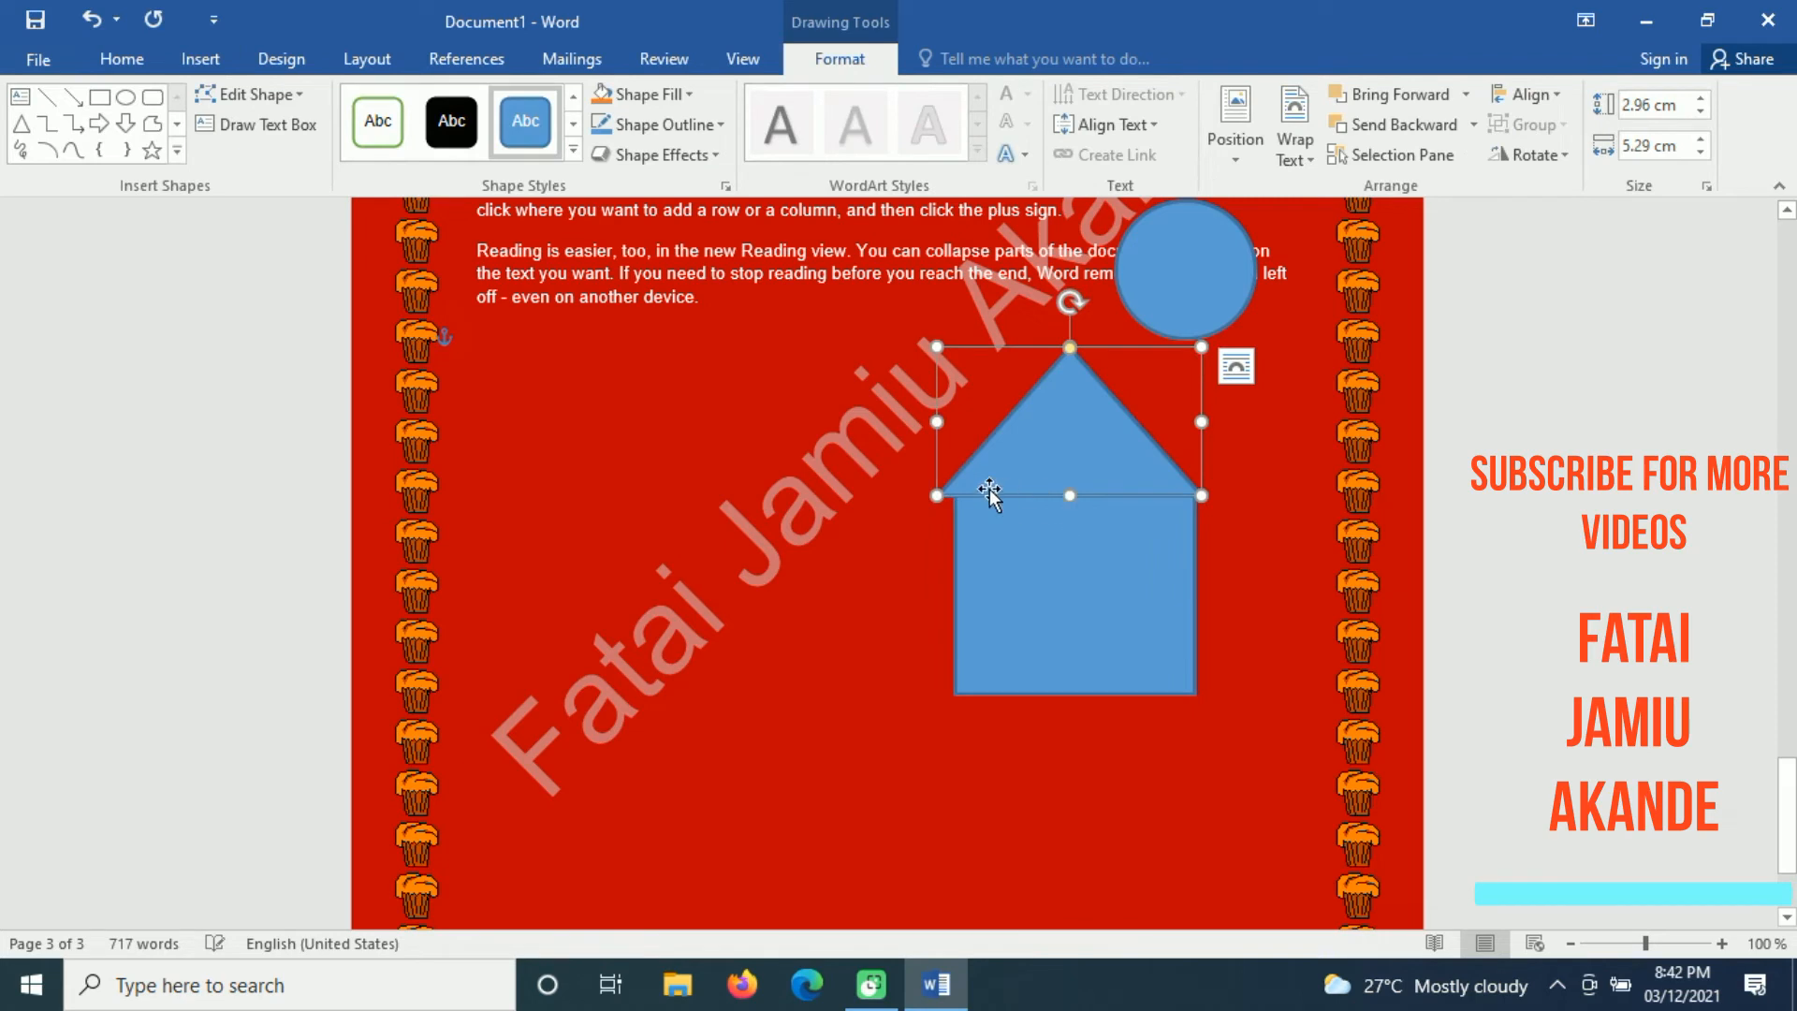
pyautogui.moveTo(936, 419); pyautogui.dragTo(954, 418)
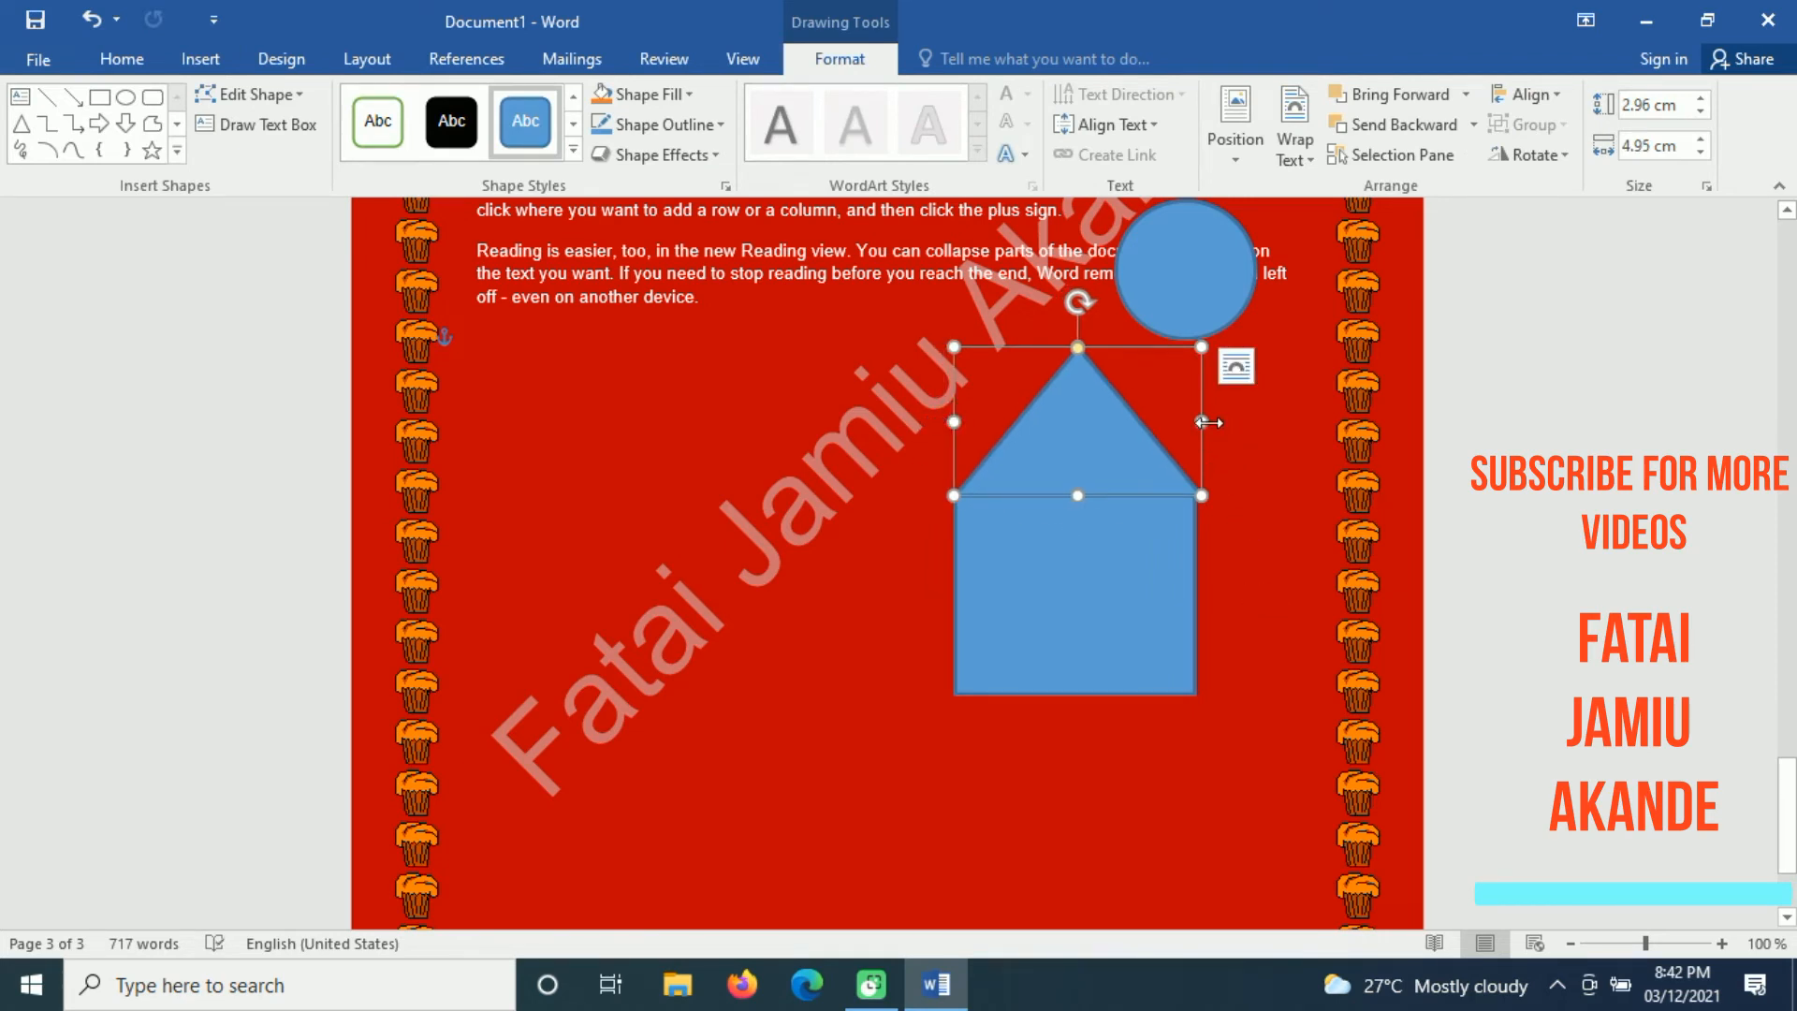
pyautogui.moveTo(1204, 422); pyautogui.dragTo(1196, 423)
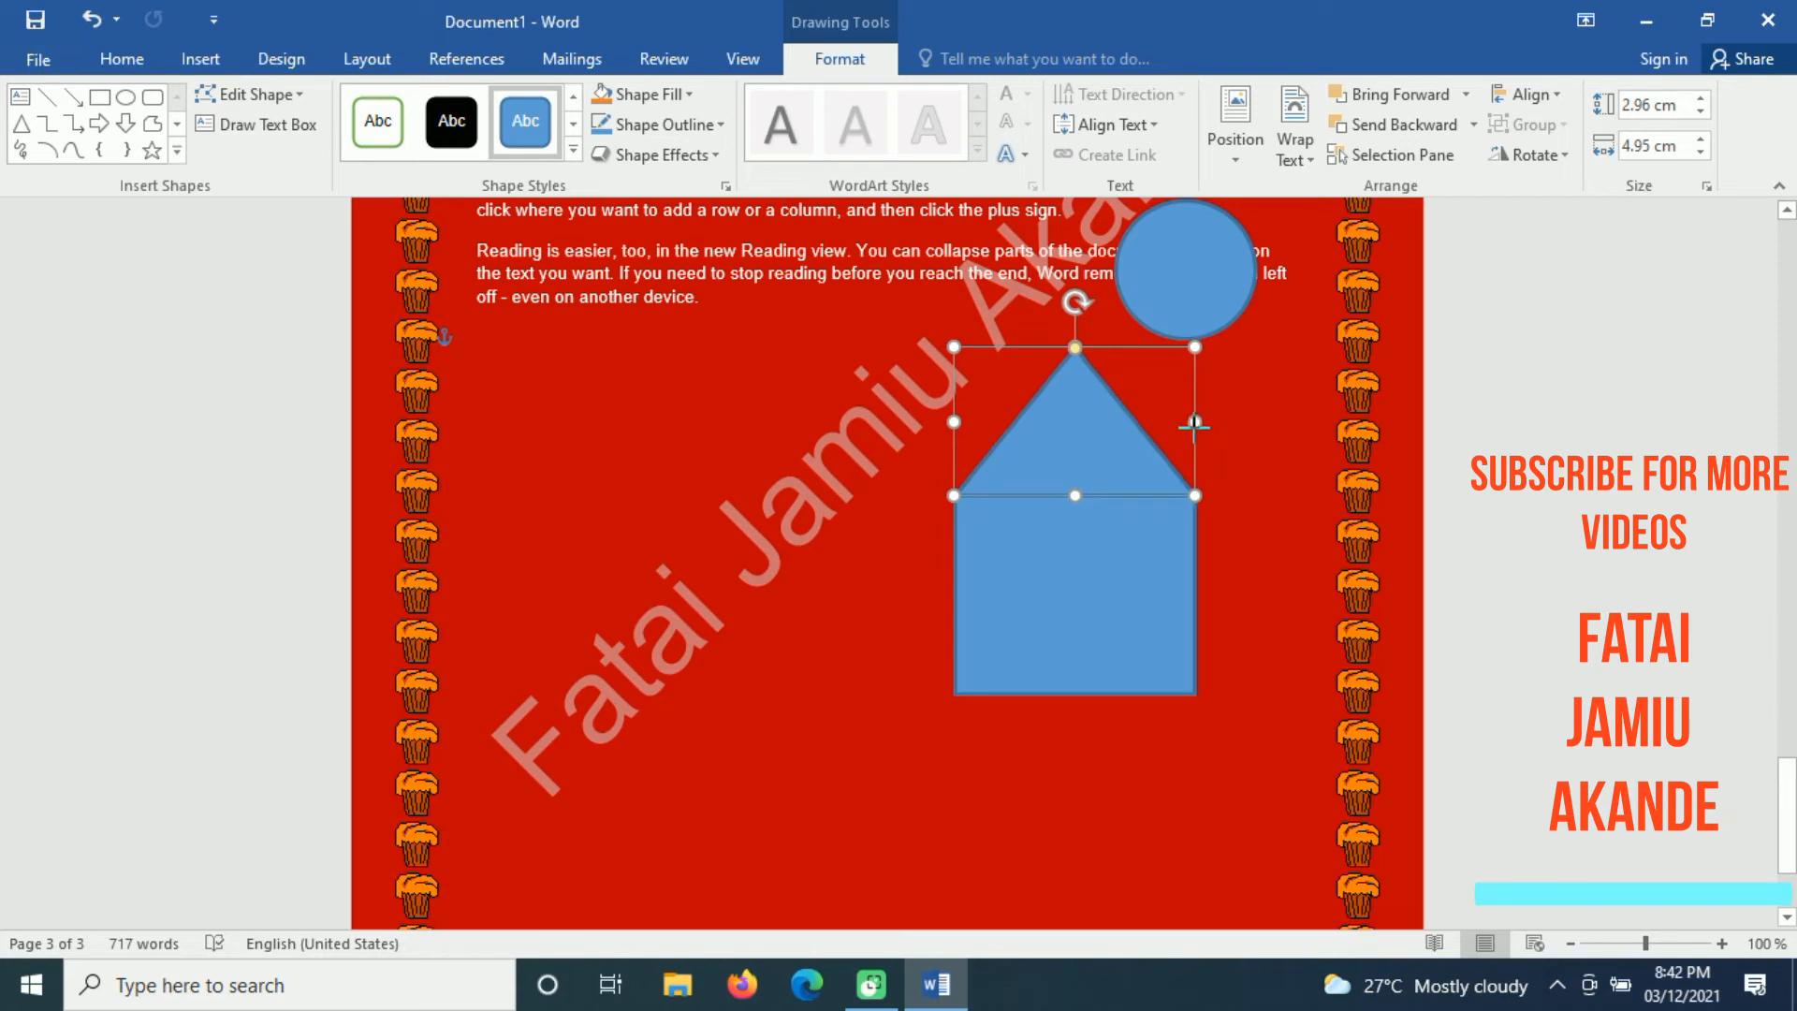
pyautogui.click(1239, 618)
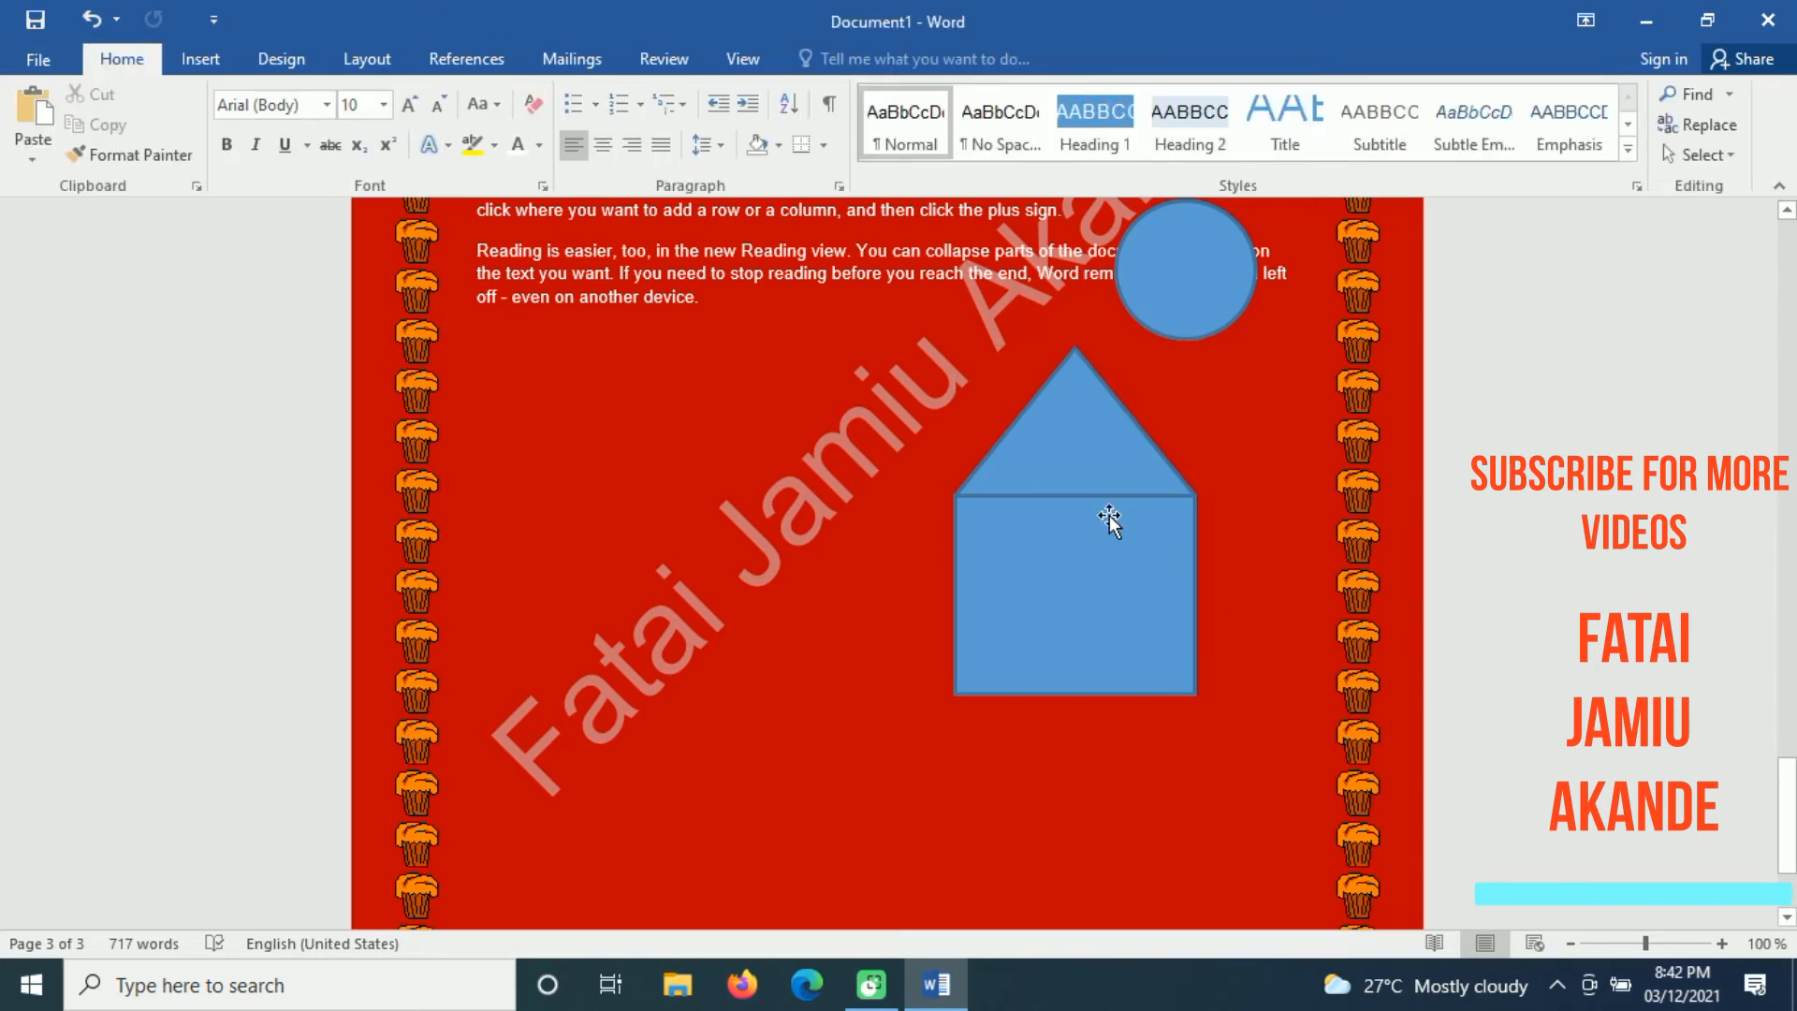
# Step: Move the circle to the open area below the last paragraph, left of the house
pyautogui.click(1175, 275)
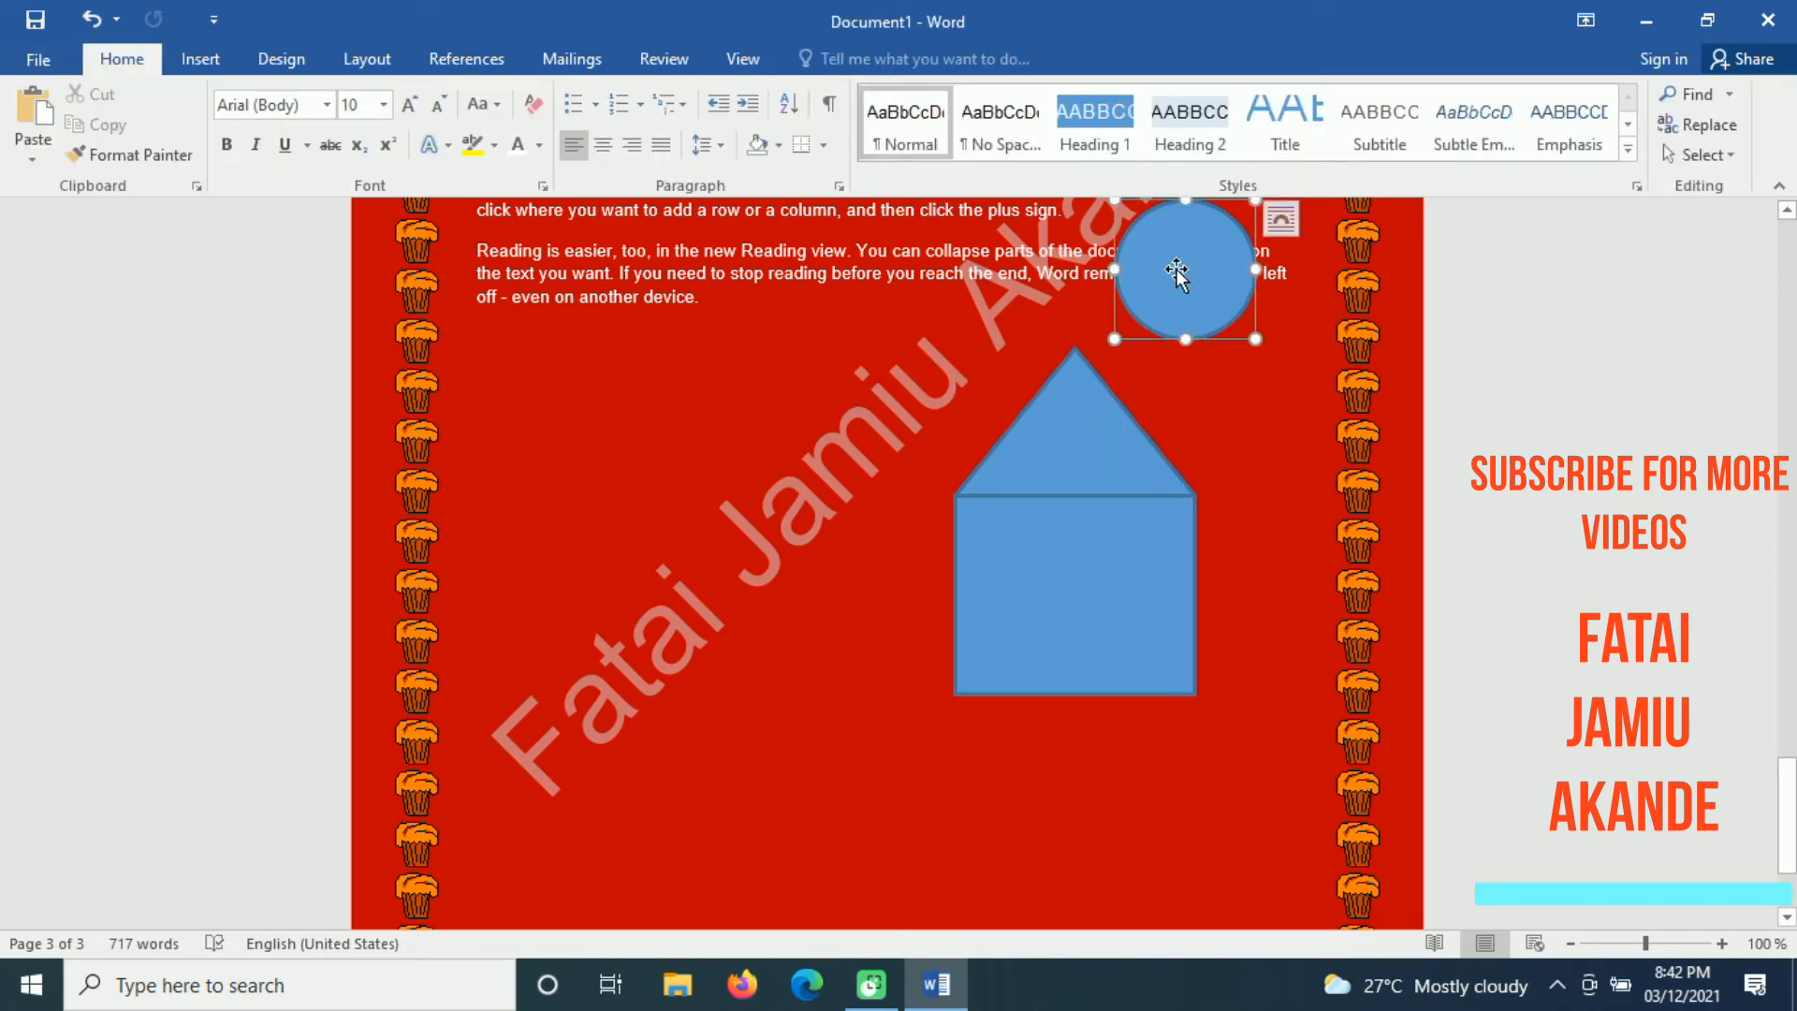
pyautogui.moveTo(1189, 277); pyautogui.dragTo(647, 460)
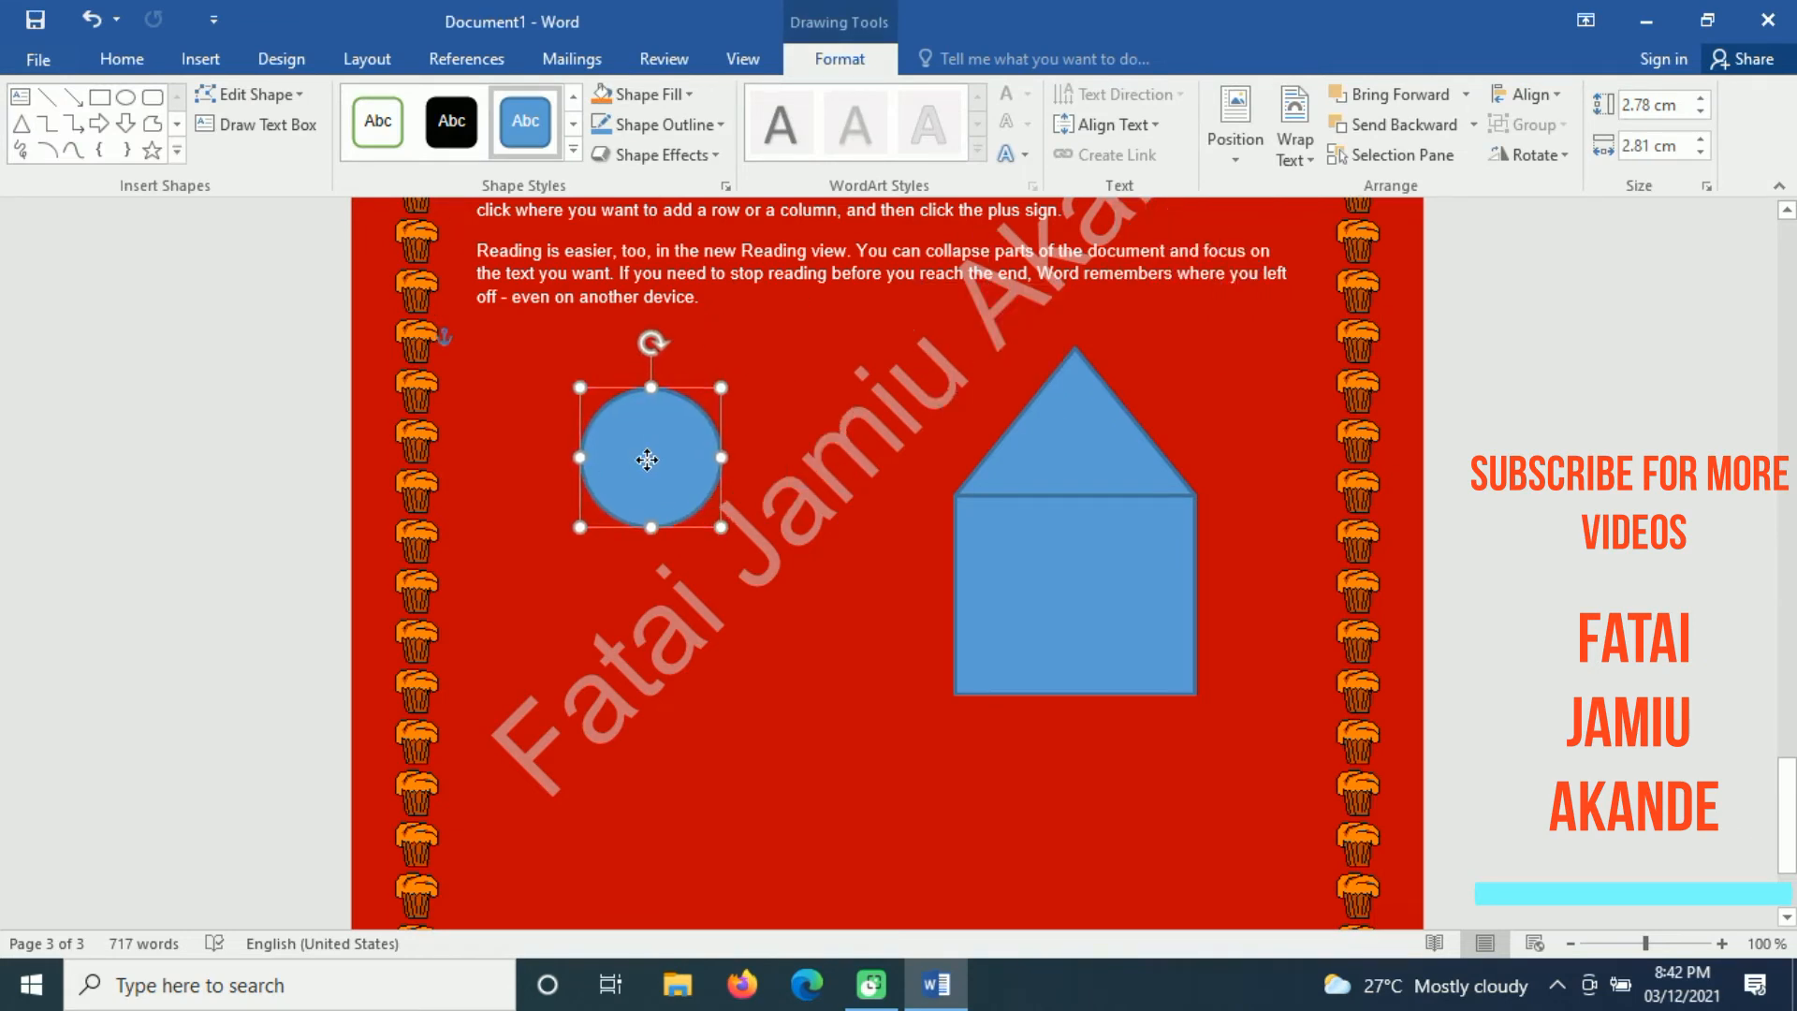
# Step: Draw a window about 1.3 cm high and 0.9 cm wide in the house's left side and give it the white style with green outline
pyautogui.click(99, 96)
pyautogui.moveTo(973, 548); pyautogui.dragTo(1020, 613)
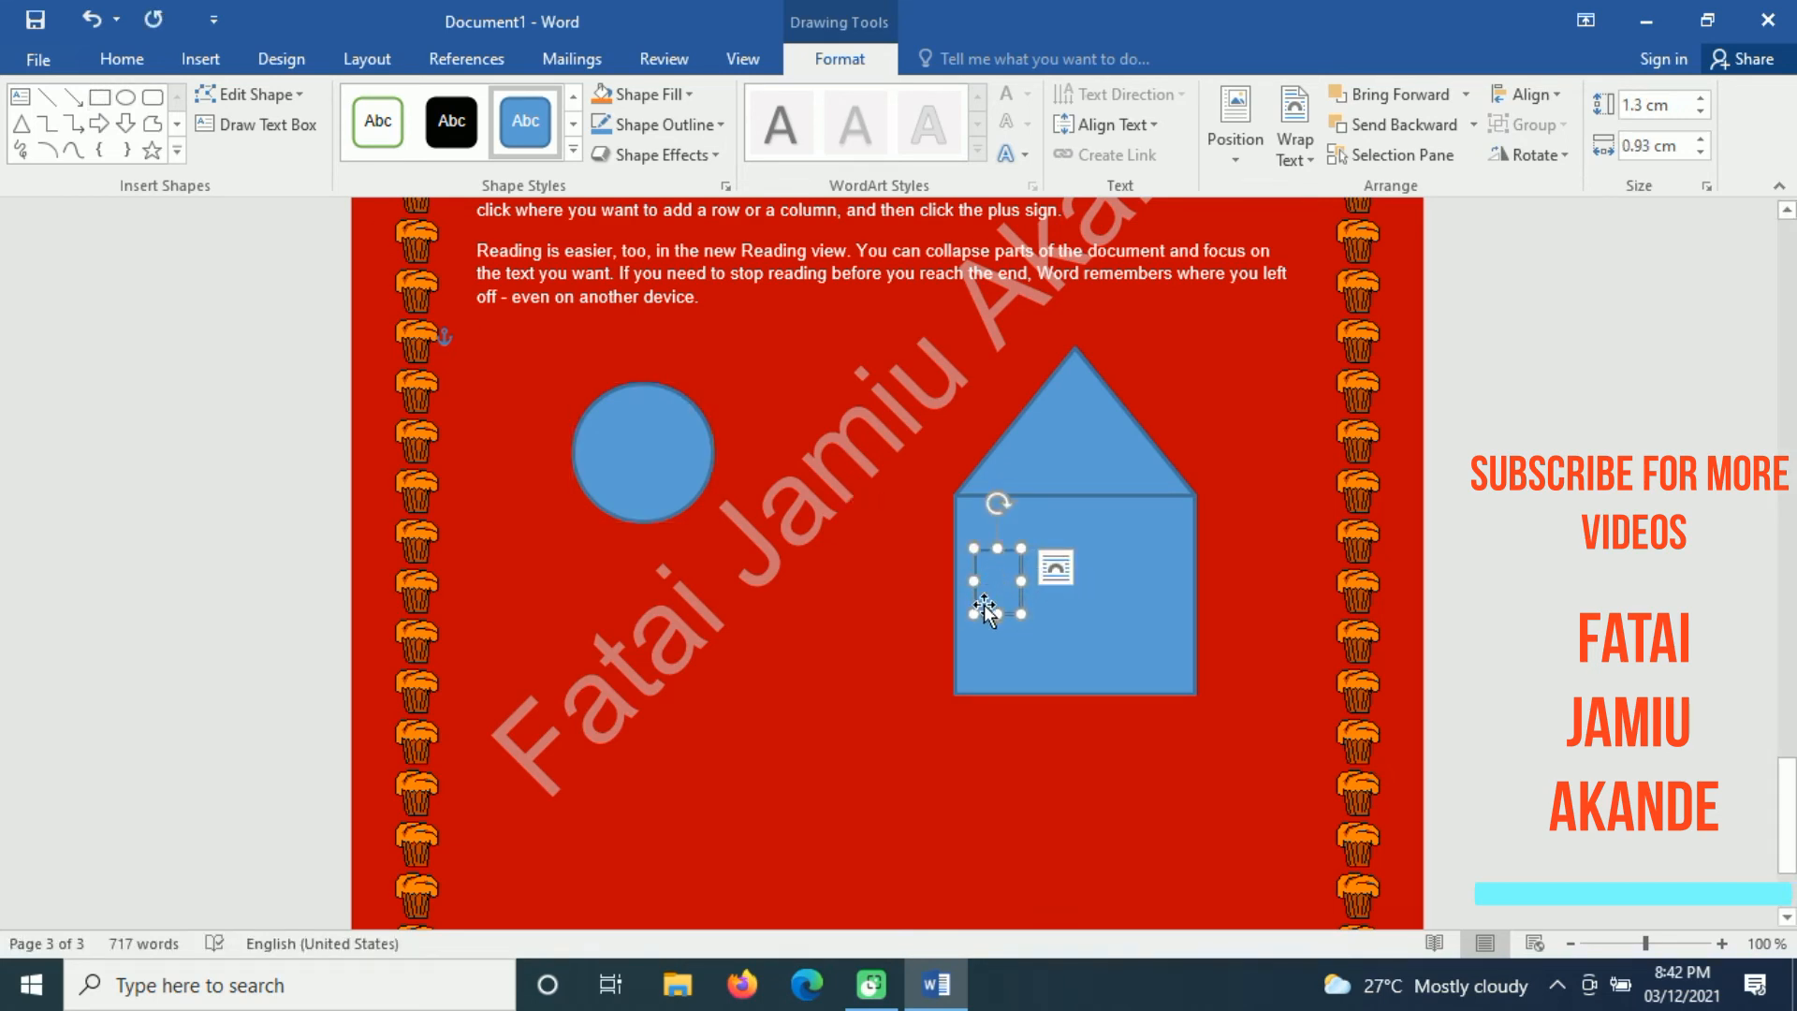
pyautogui.click(367, 125)
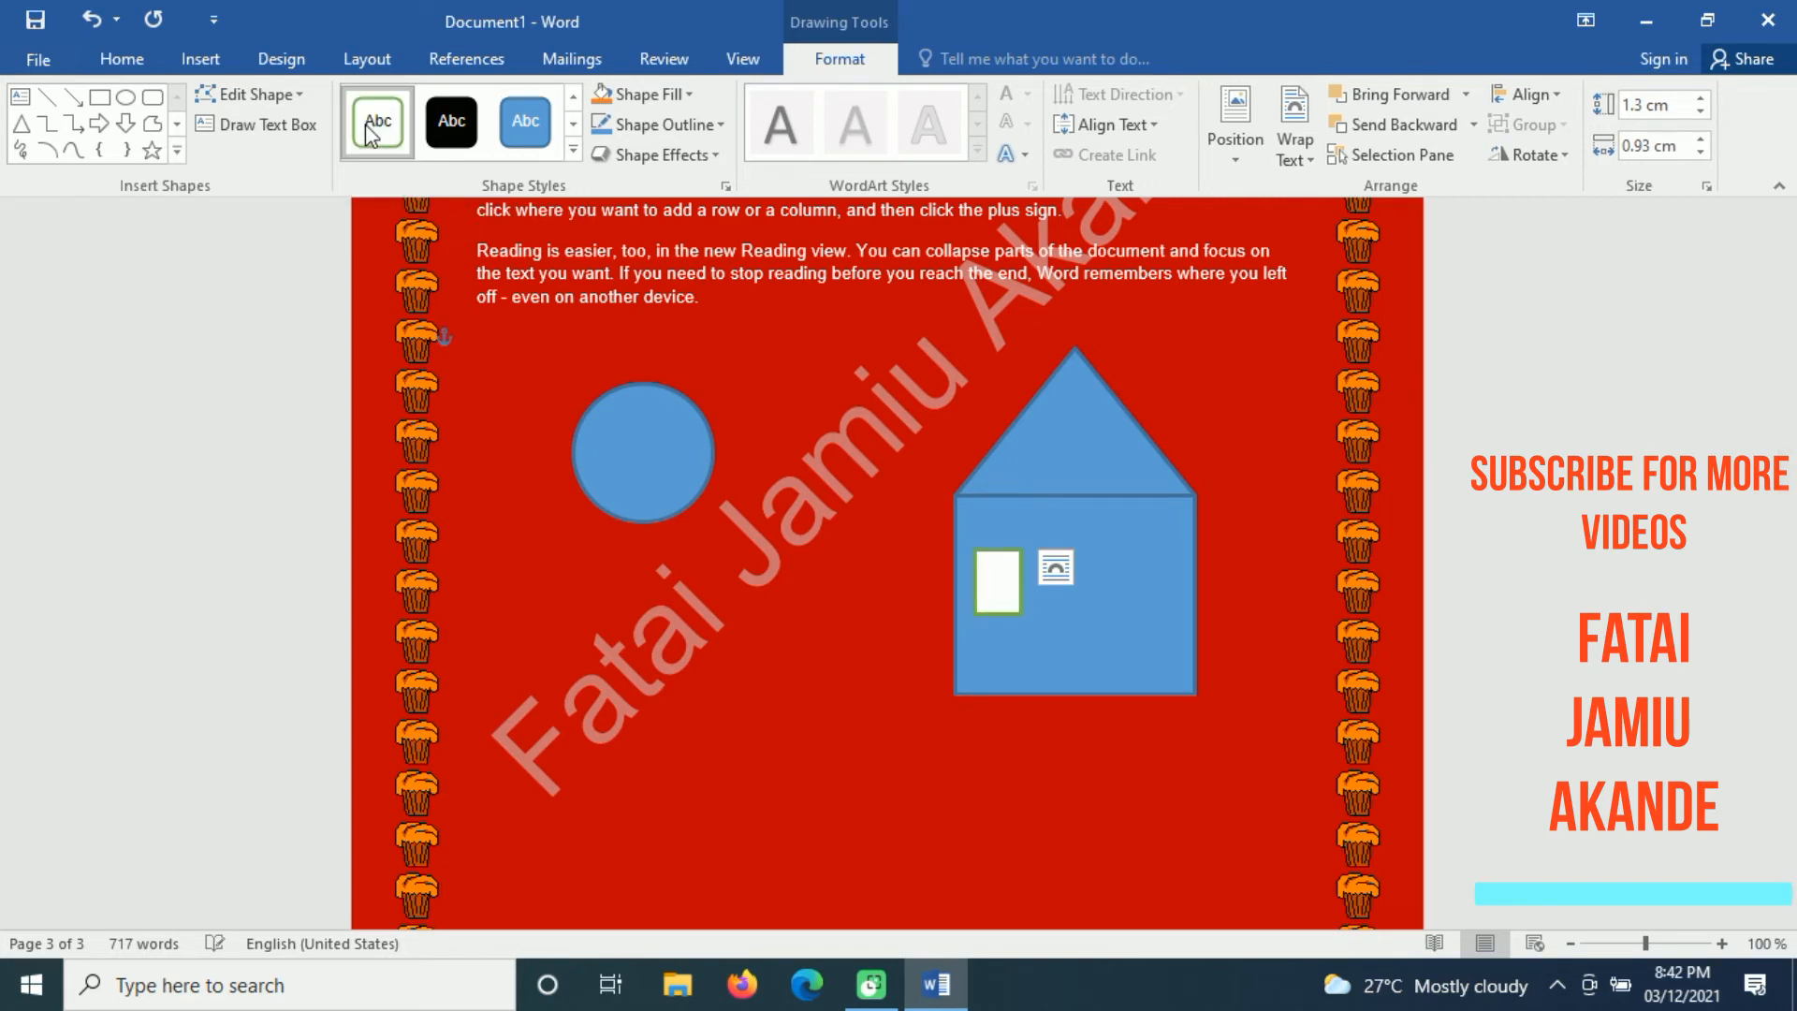
# Step: Copy the white window to the right side of the house at the same height and deselect it
pyautogui.click(1076, 654)
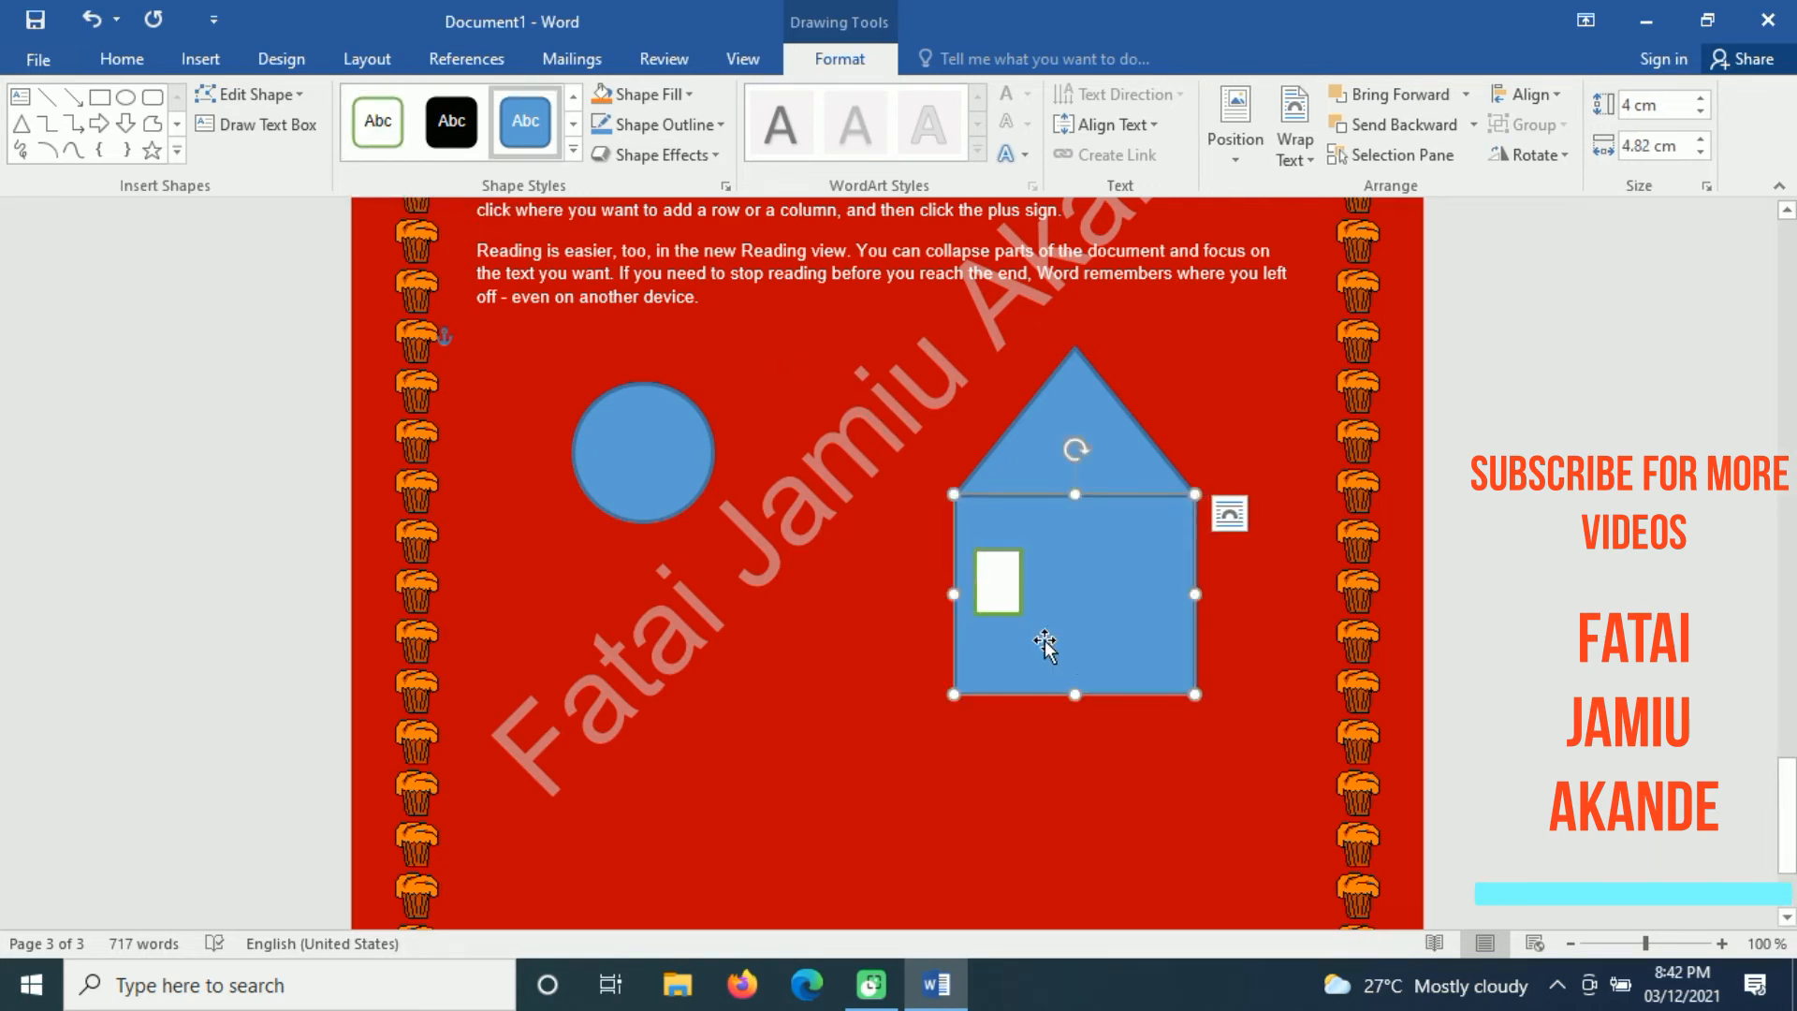
pyautogui.click(993, 601)
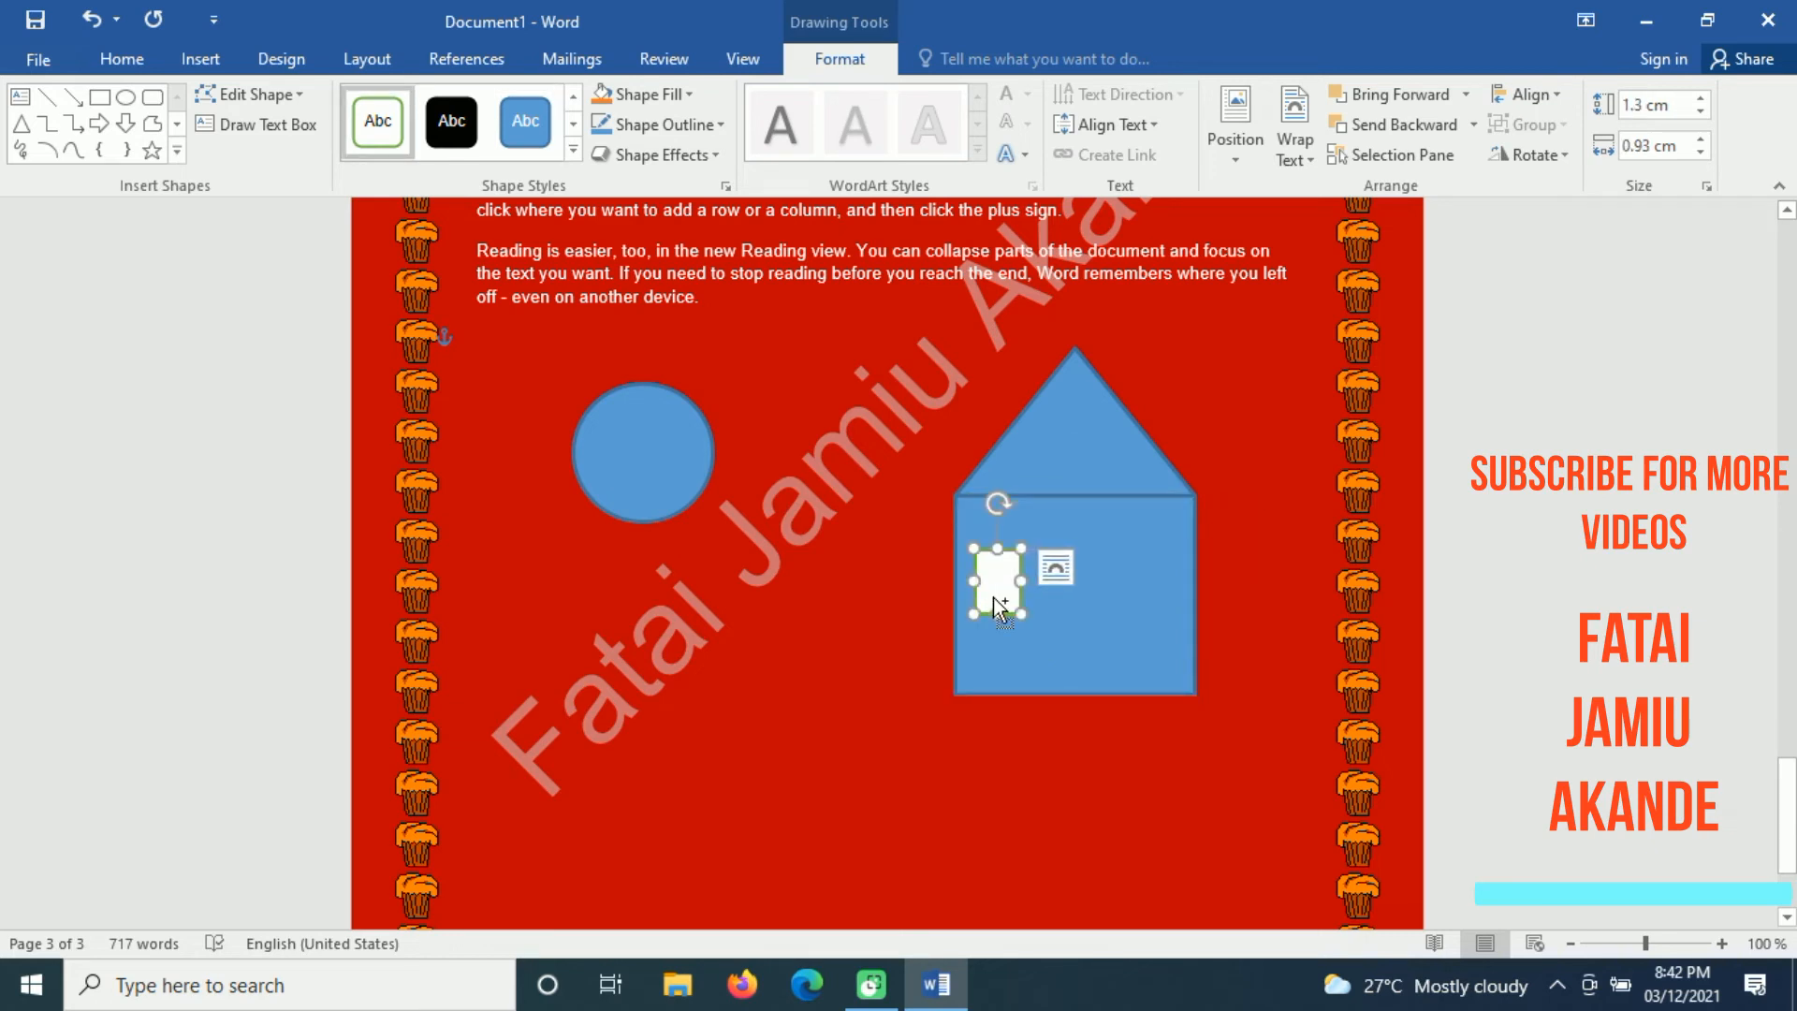
pyautogui.moveTo(992, 597); pyautogui.dragTo(1172, 581)
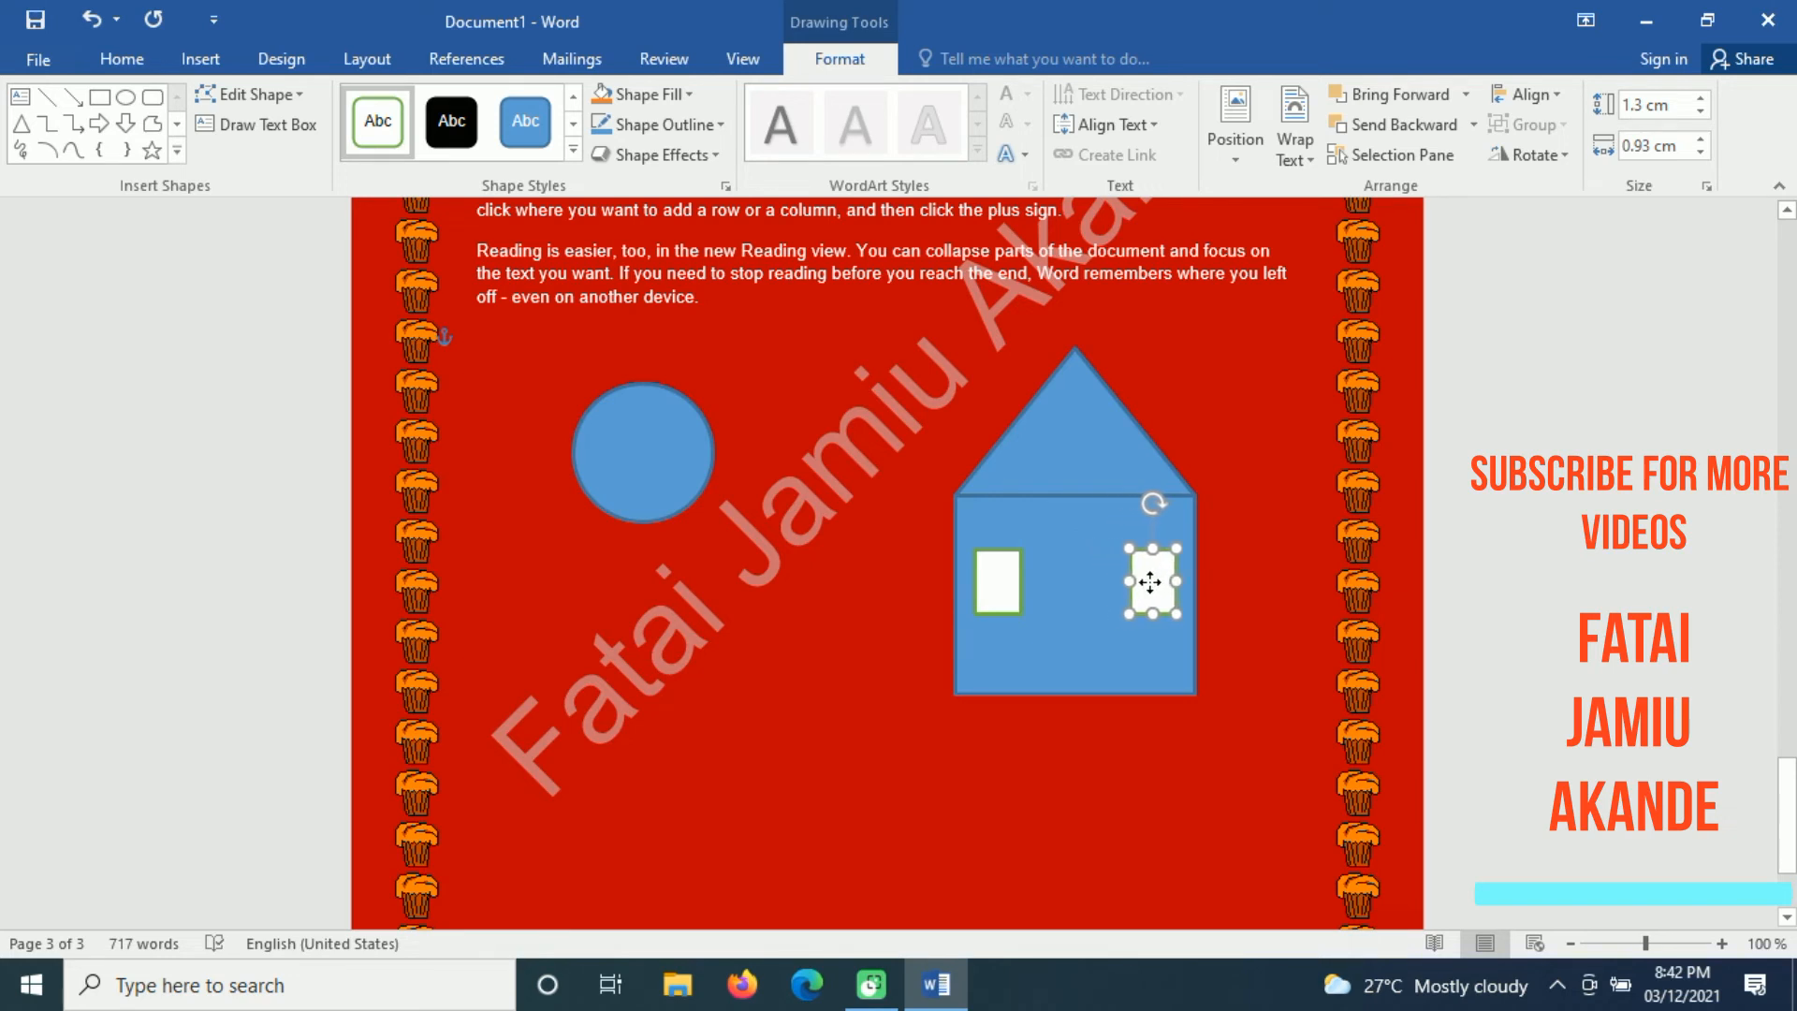
pyautogui.click(1266, 619)
# Step: Draw a door about 2.1 cm high and 1.4 cm wide at the house's bottom centre and give it the white style with green outline
pyautogui.click(199, 63)
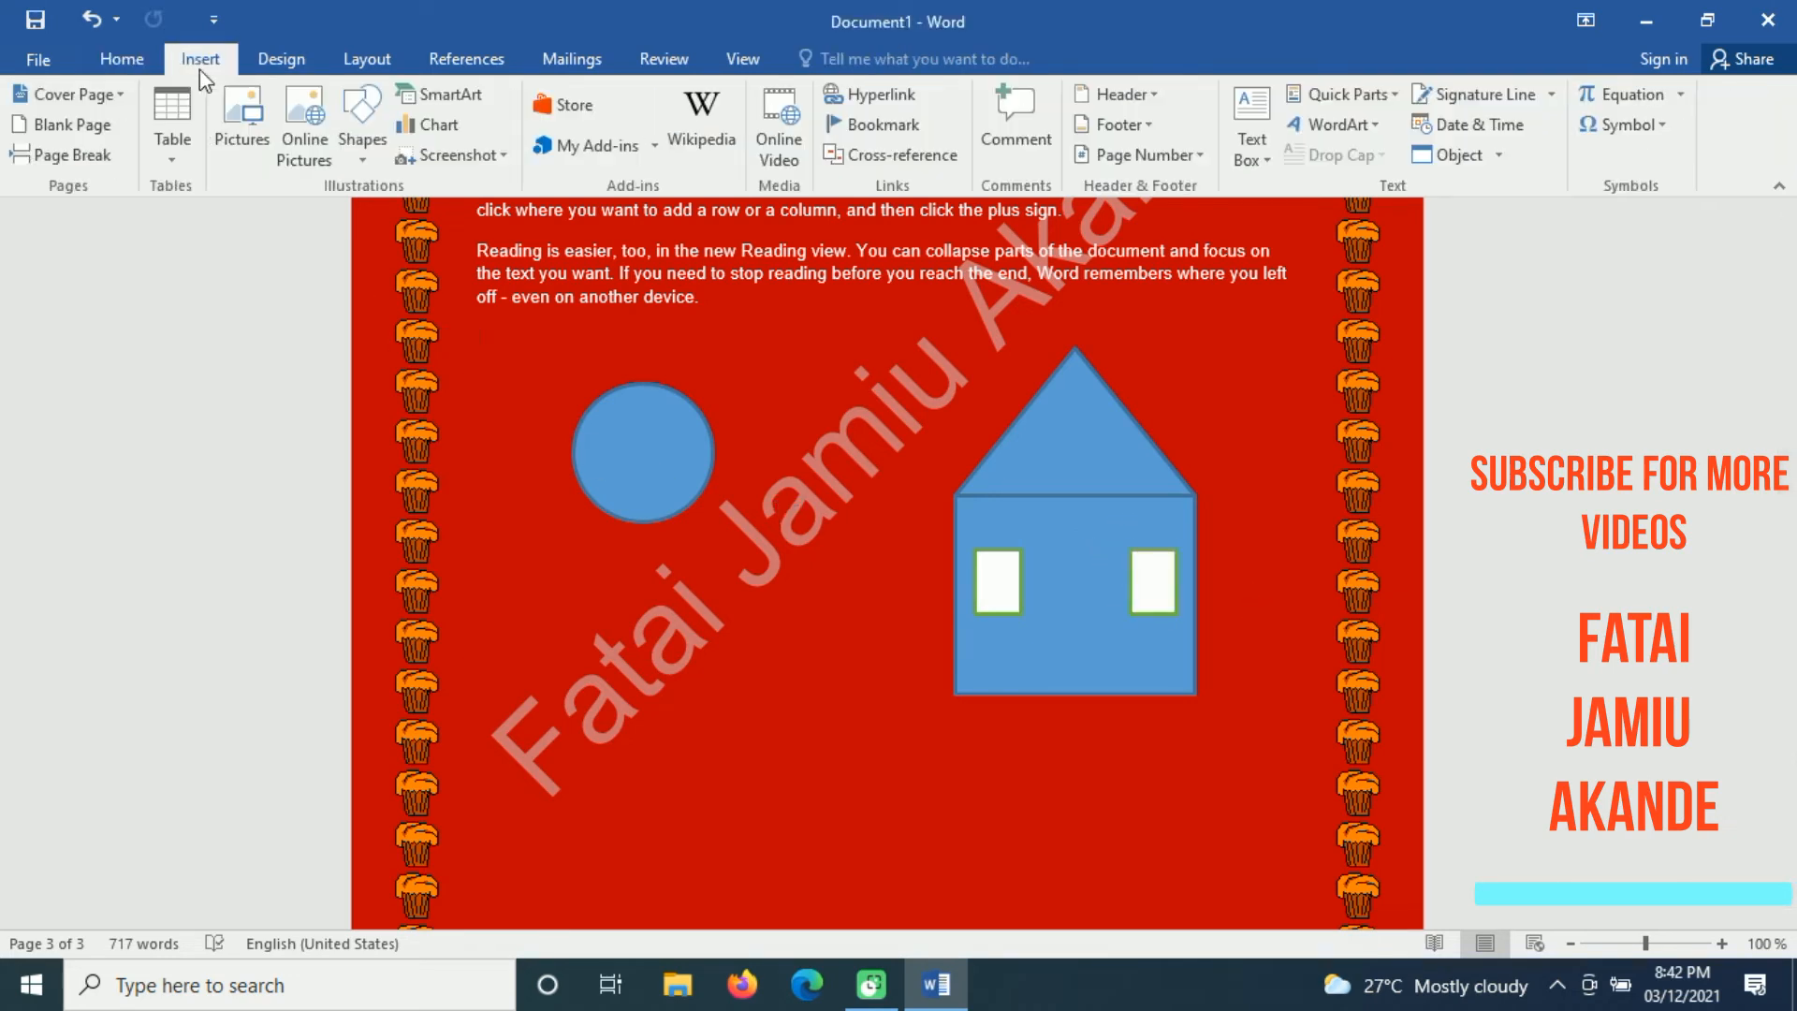
pyautogui.click(358, 159)
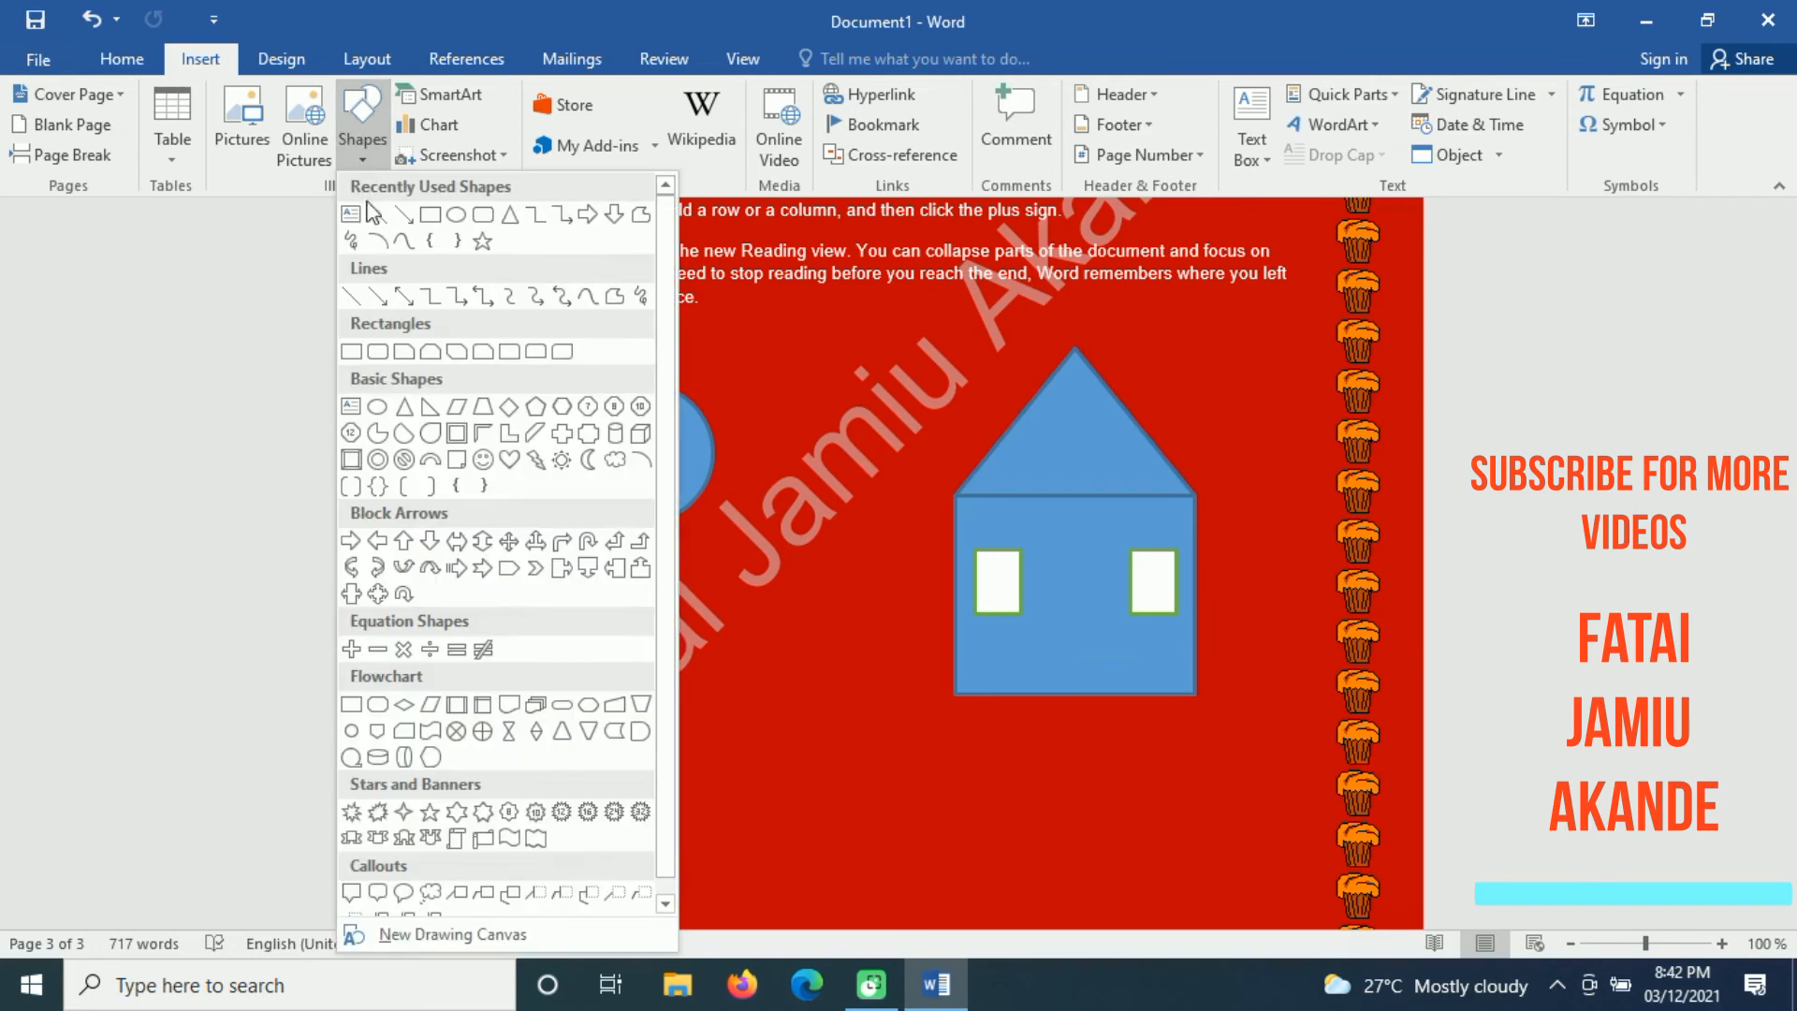
pyautogui.click(417, 223)
pyautogui.moveTo(1040, 586); pyautogui.dragTo(1105, 684)
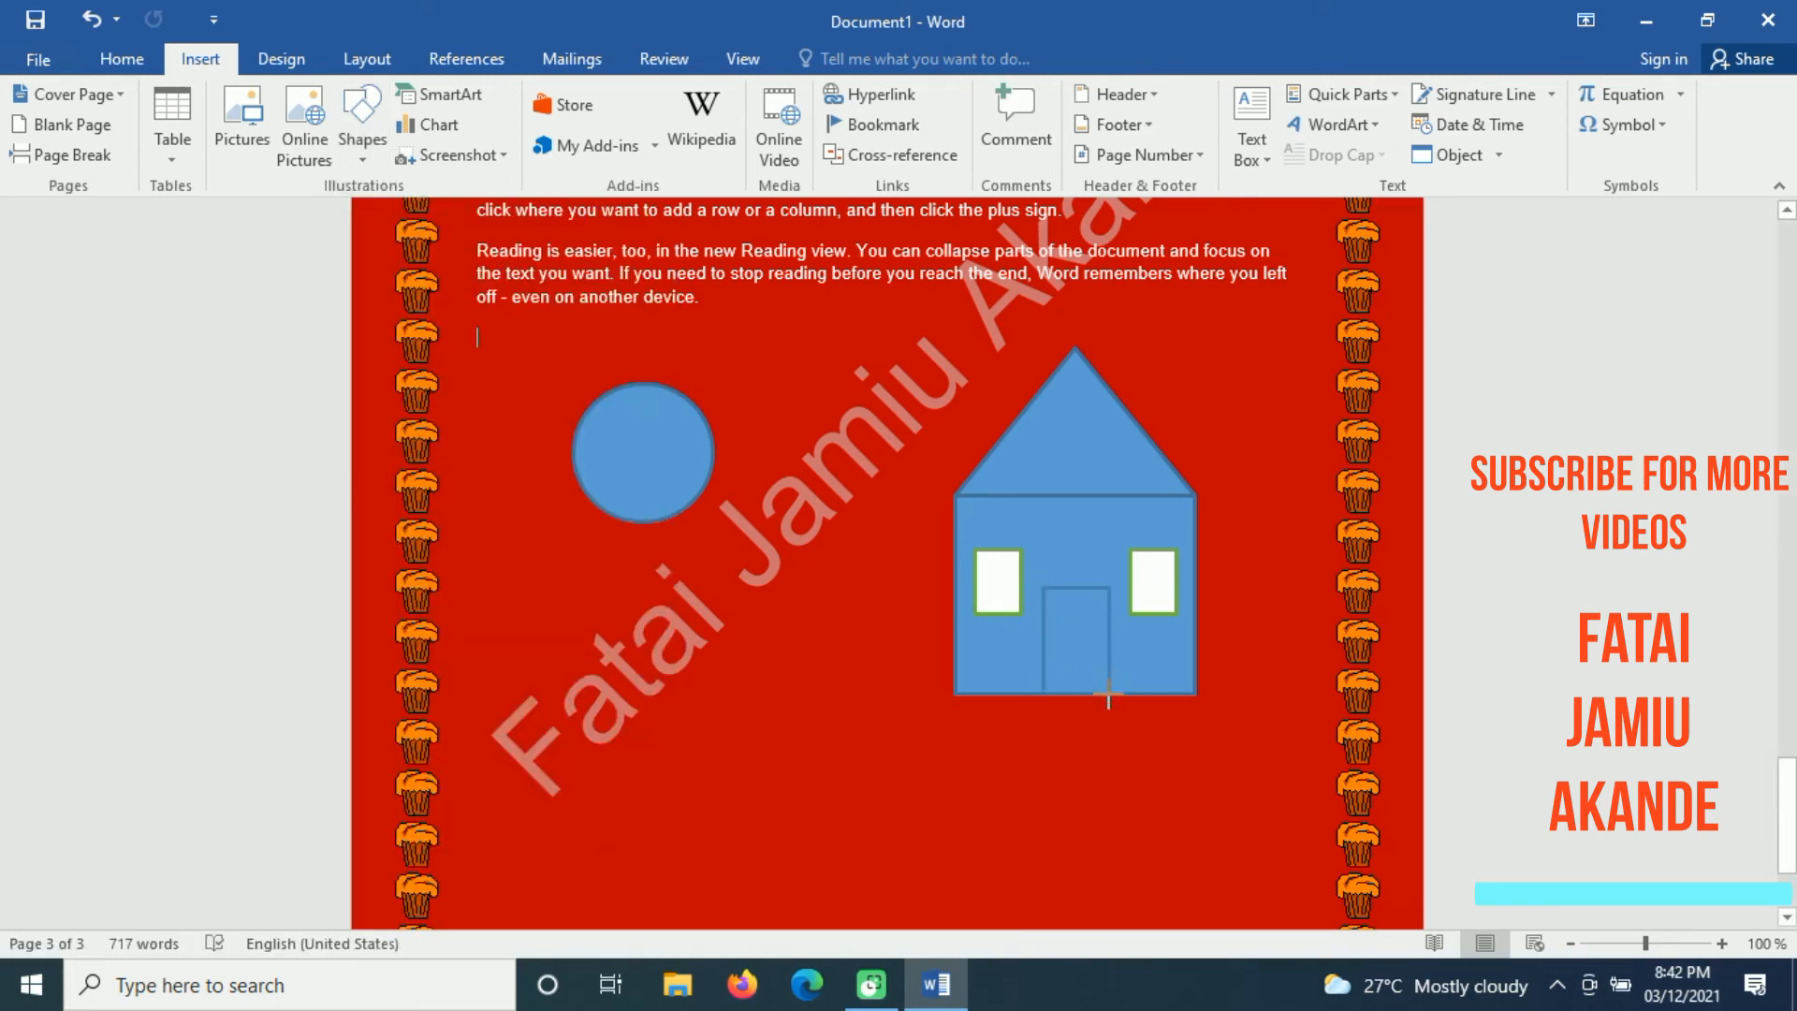
pyautogui.moveTo(1111, 692); pyautogui.dragTo(1112, 695)
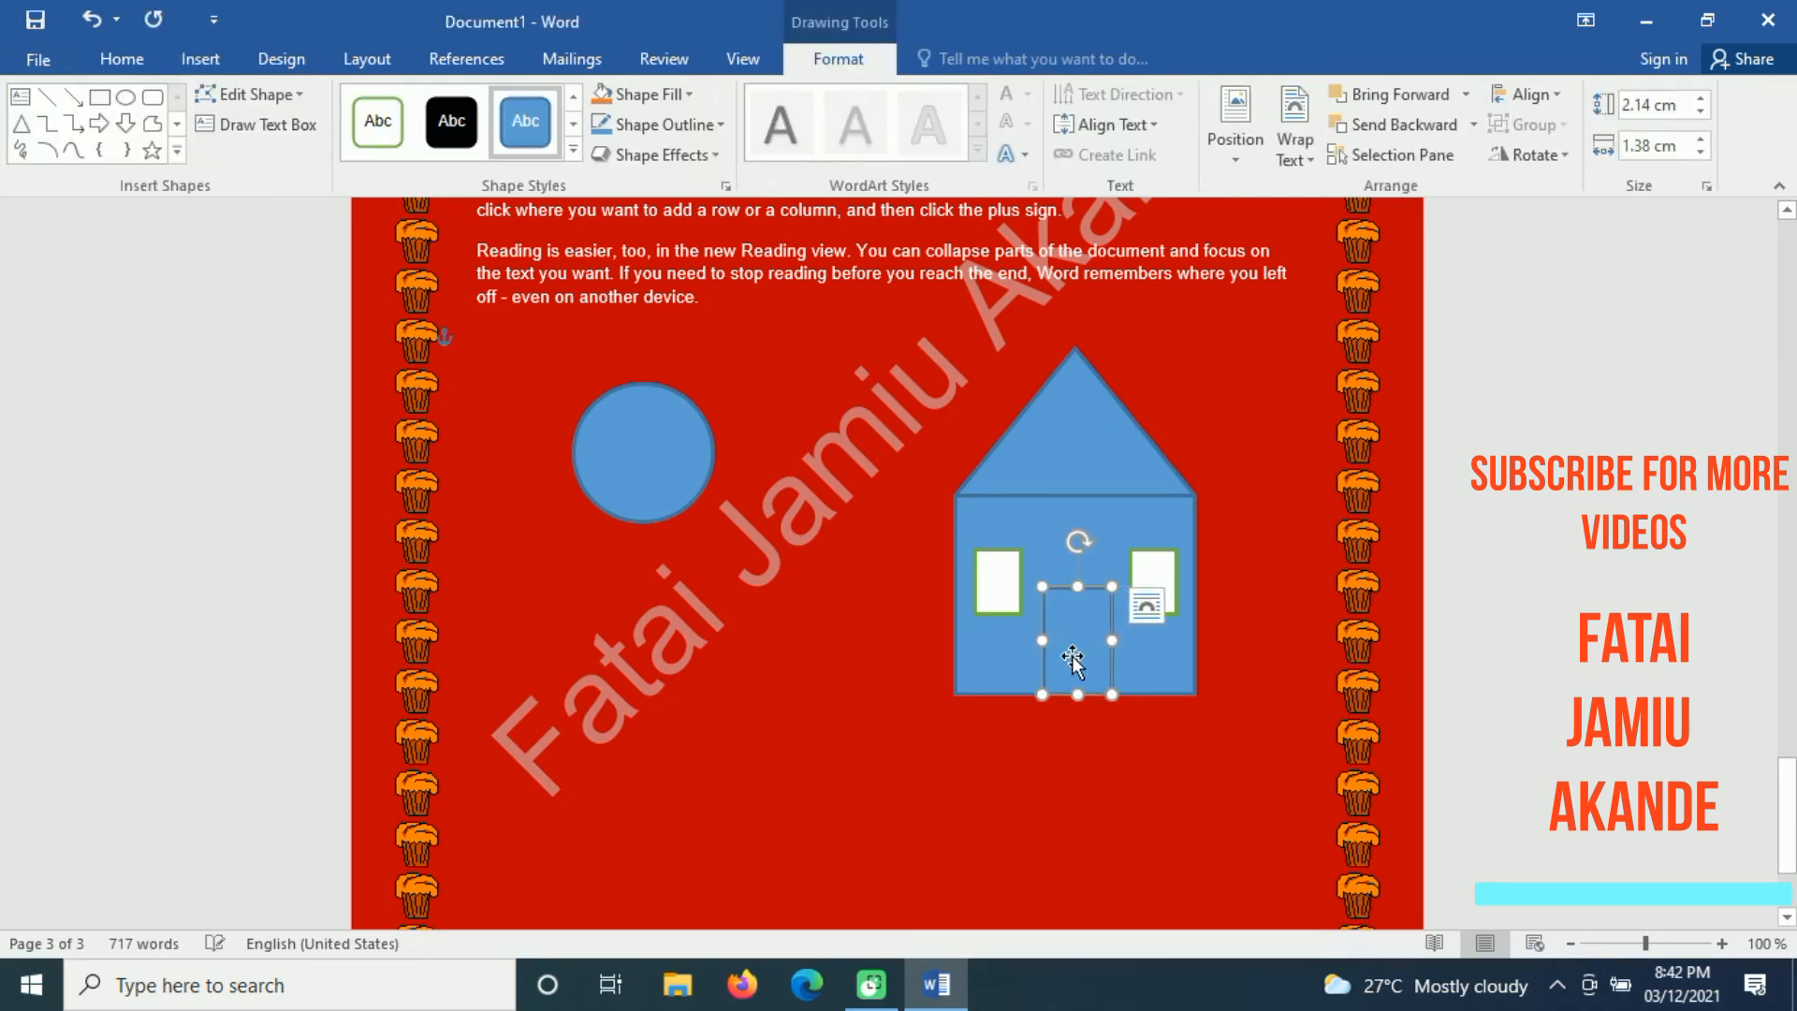
pyautogui.click(378, 121)
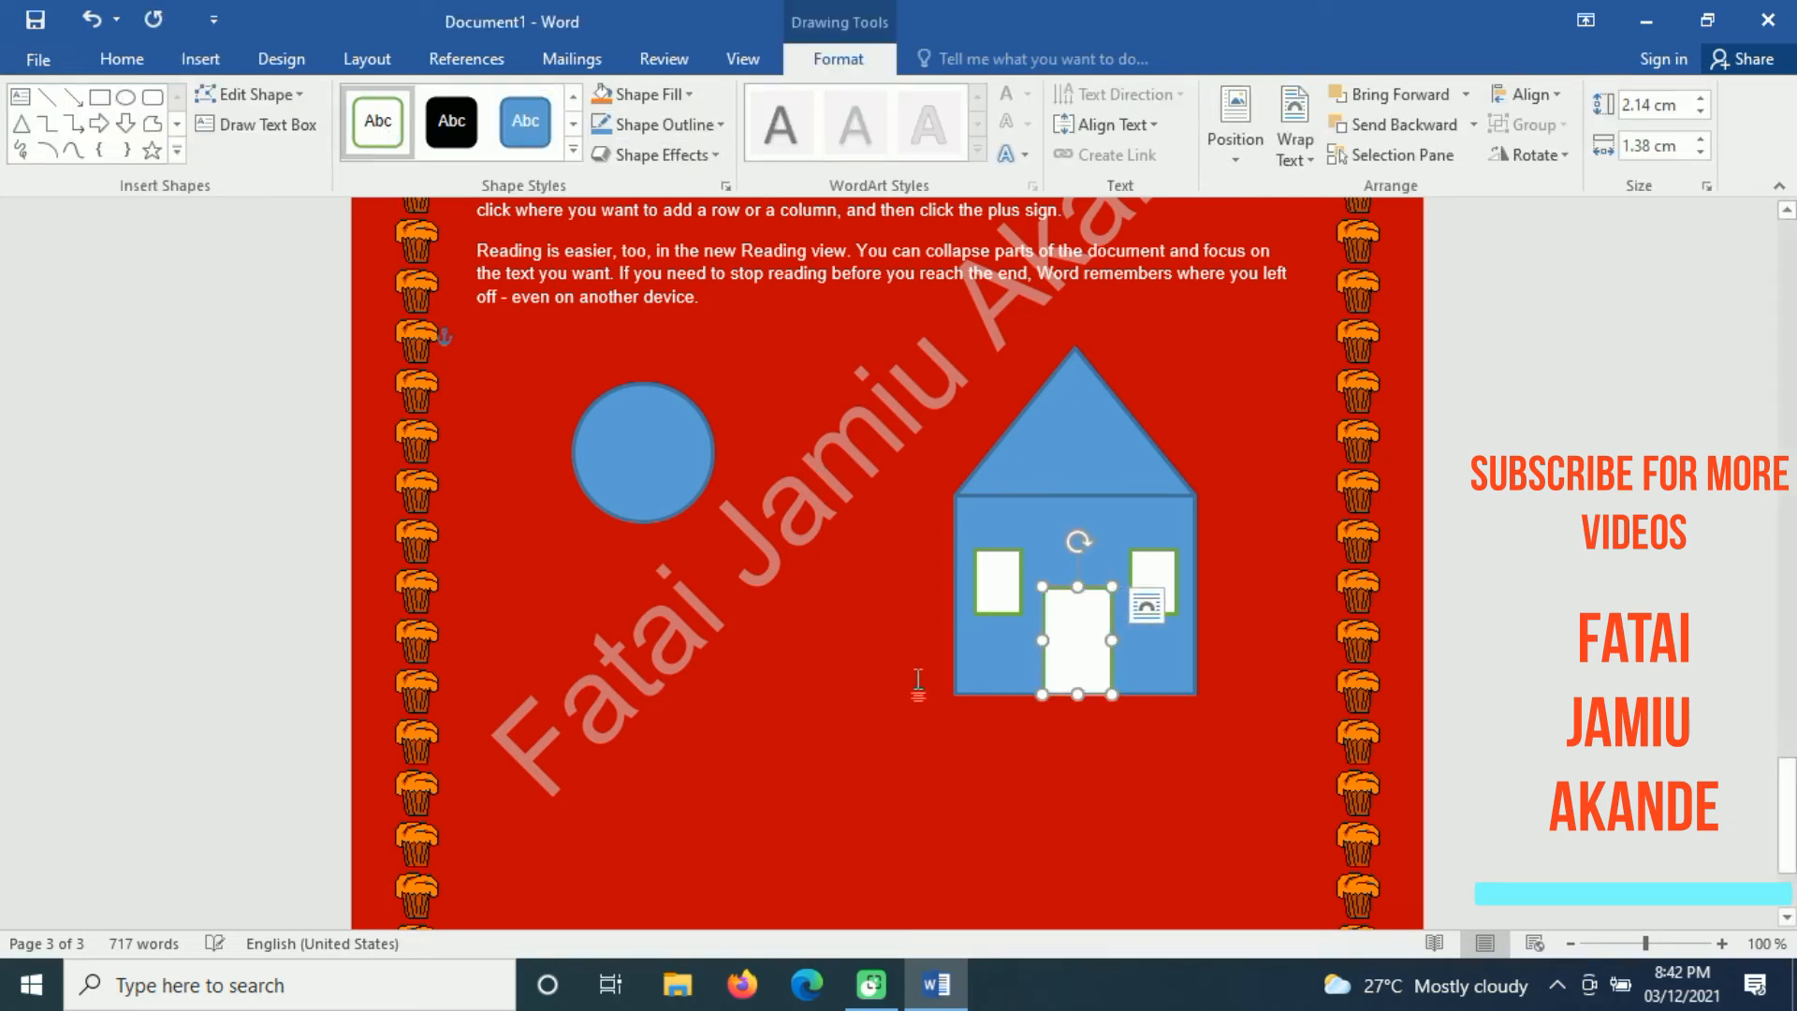
# Step: Give the house's triangular roof the solid green theme style with white outline and deselect it
pyautogui.click(974, 744)
pyautogui.click(1048, 469)
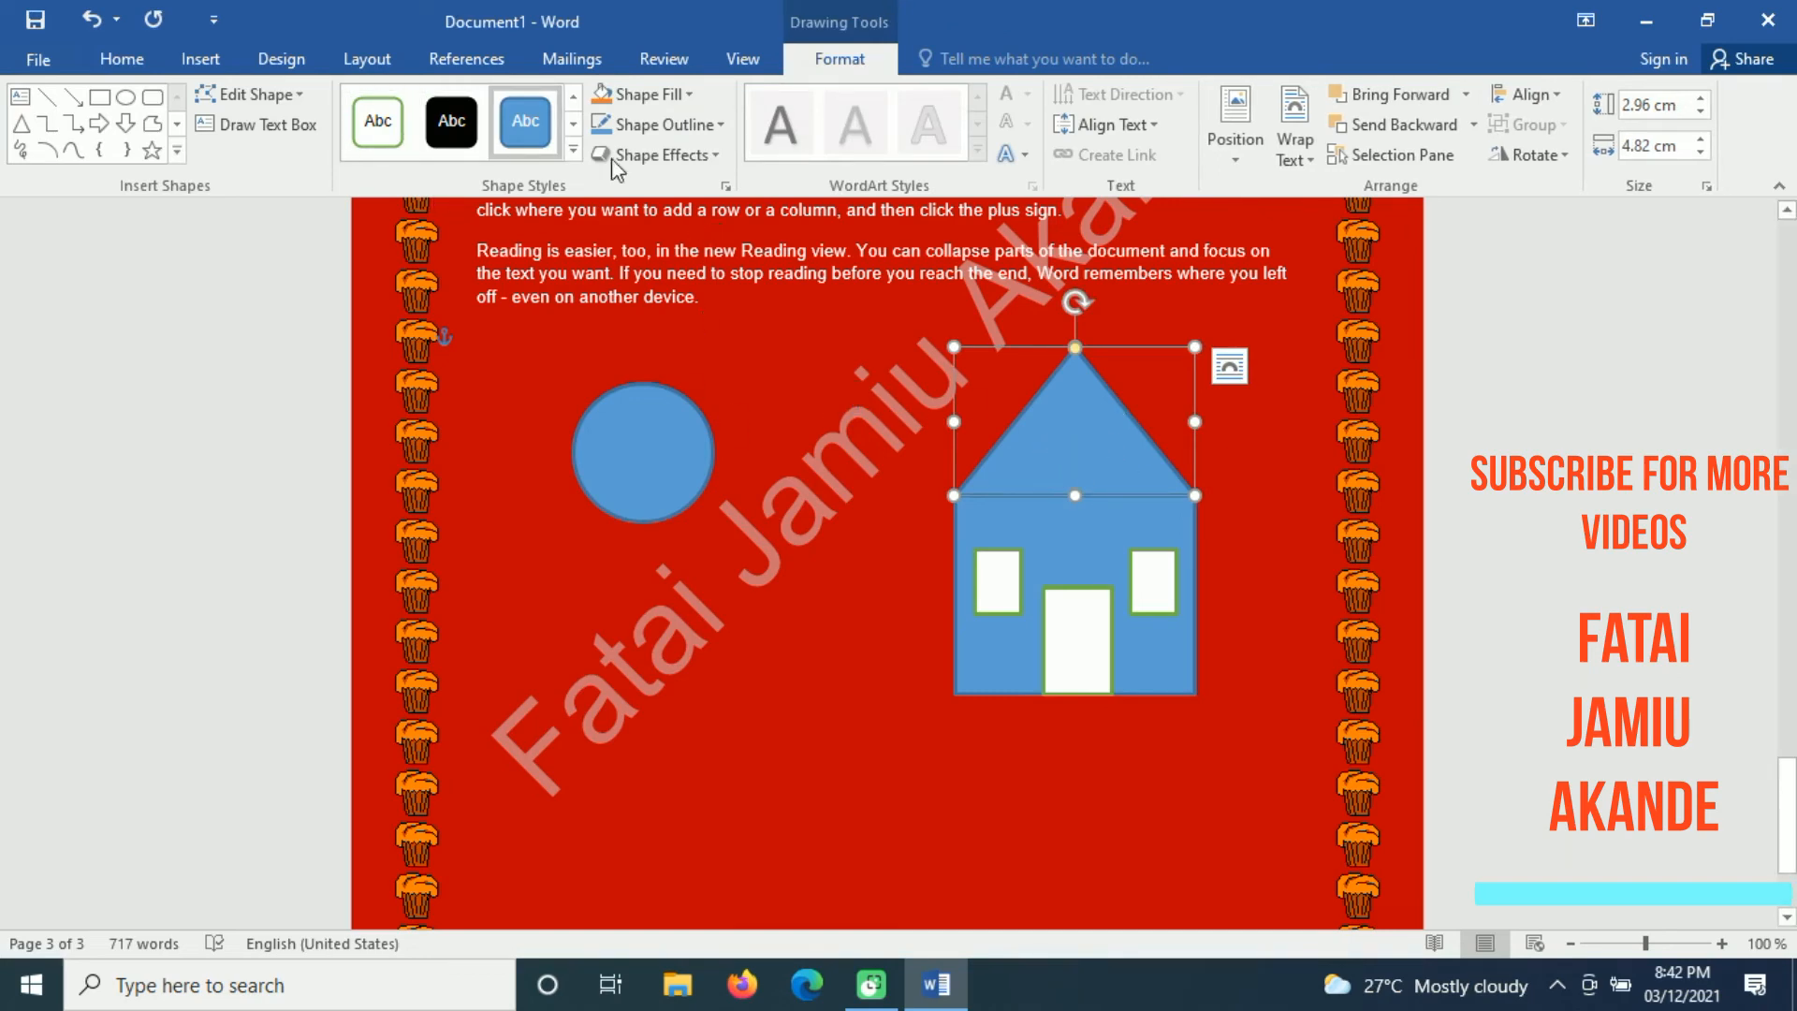
pyautogui.click(573, 151)
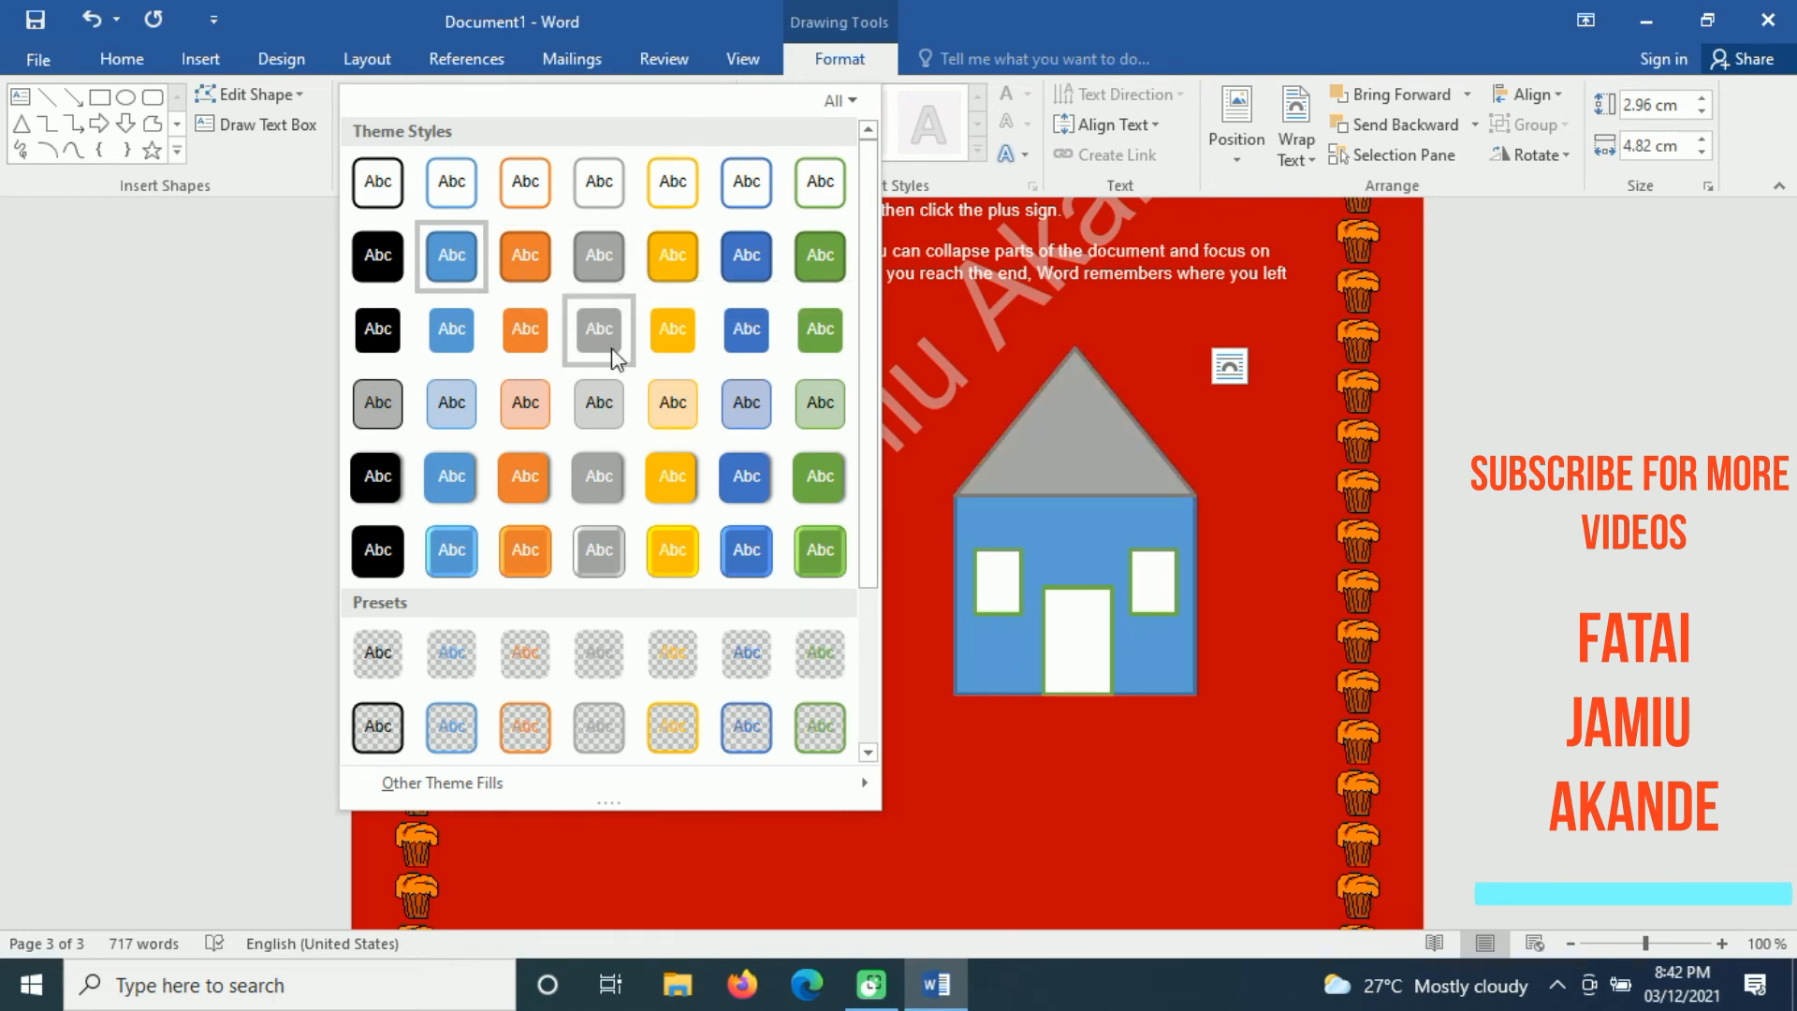
pyautogui.click(821, 330)
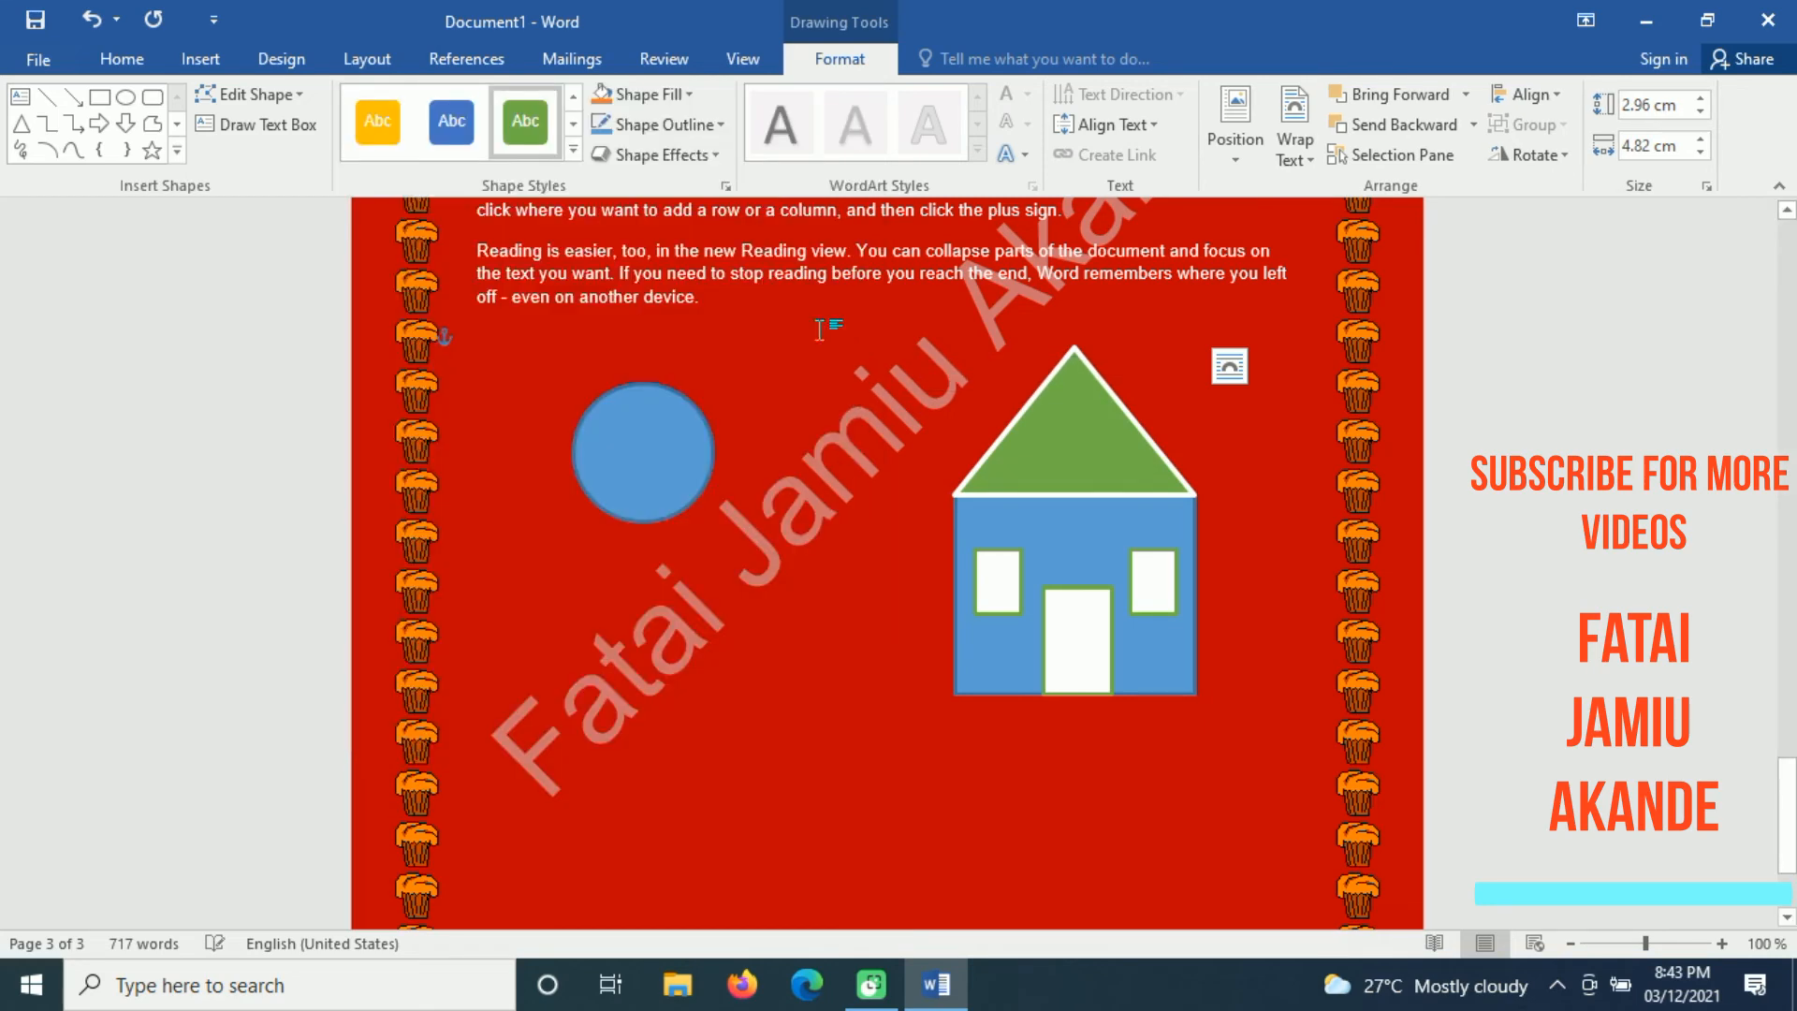
pyautogui.click(1239, 459)
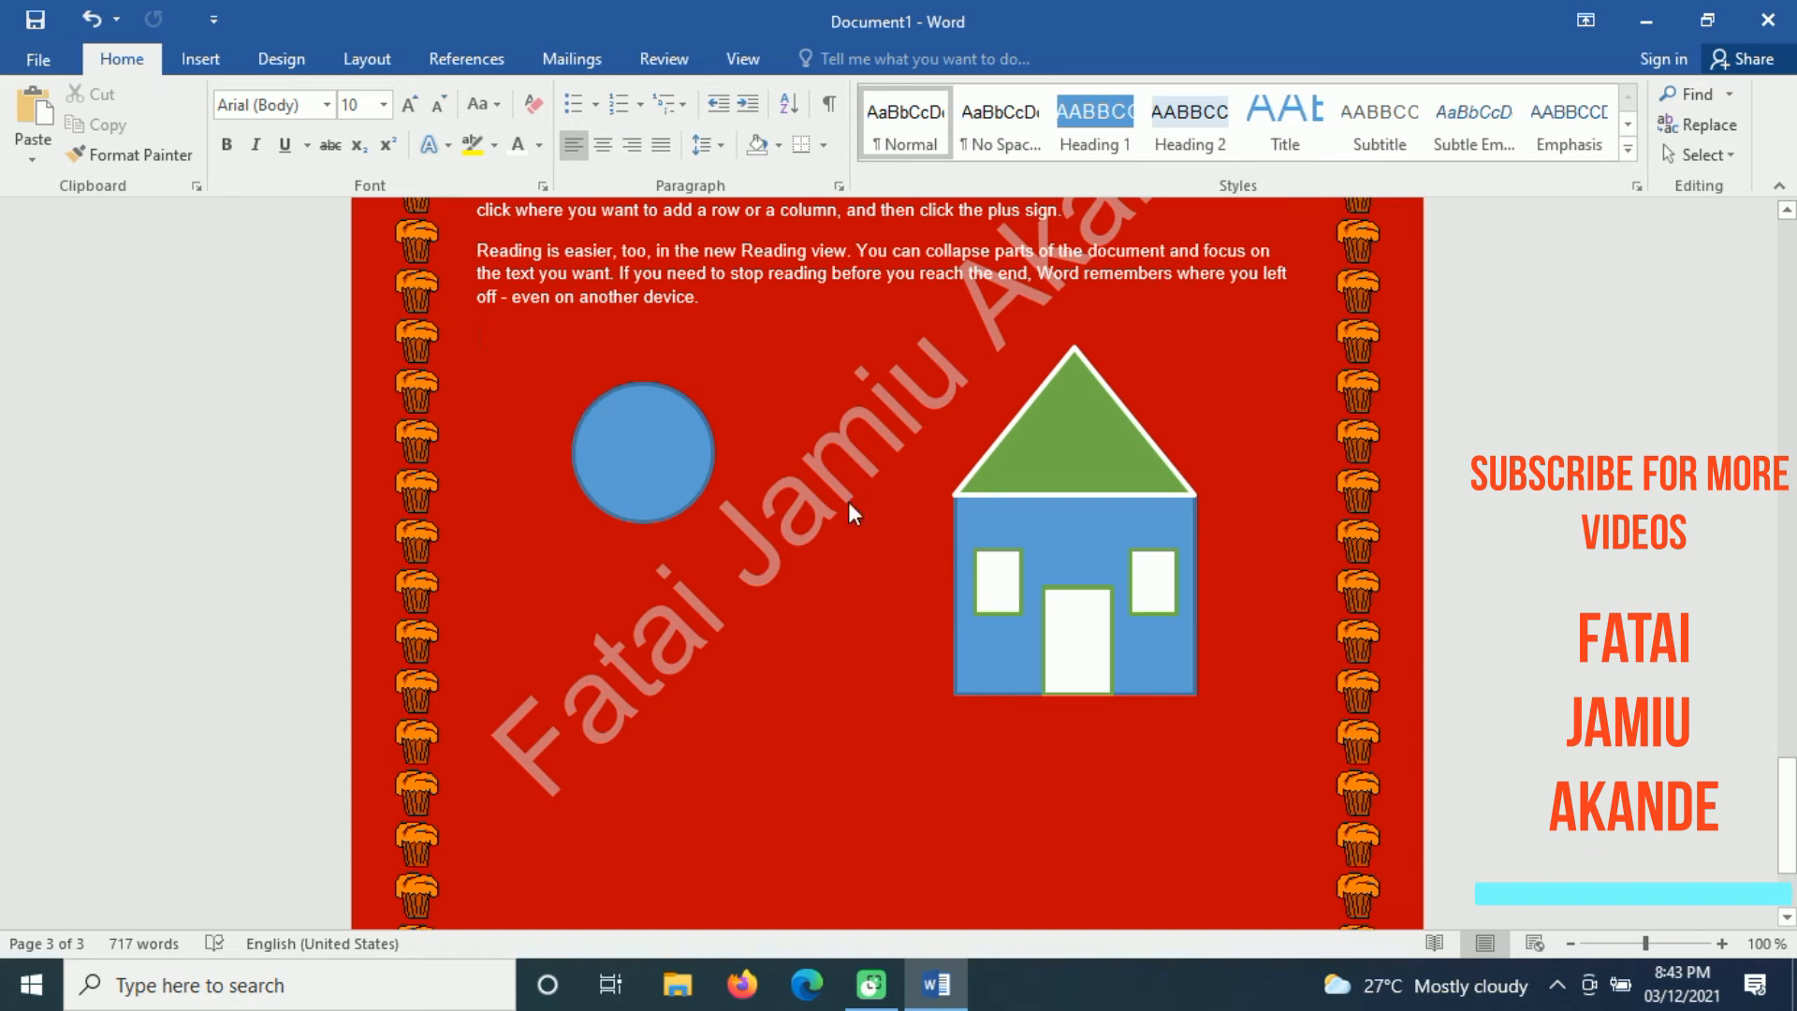
pyautogui.click(990, 586)
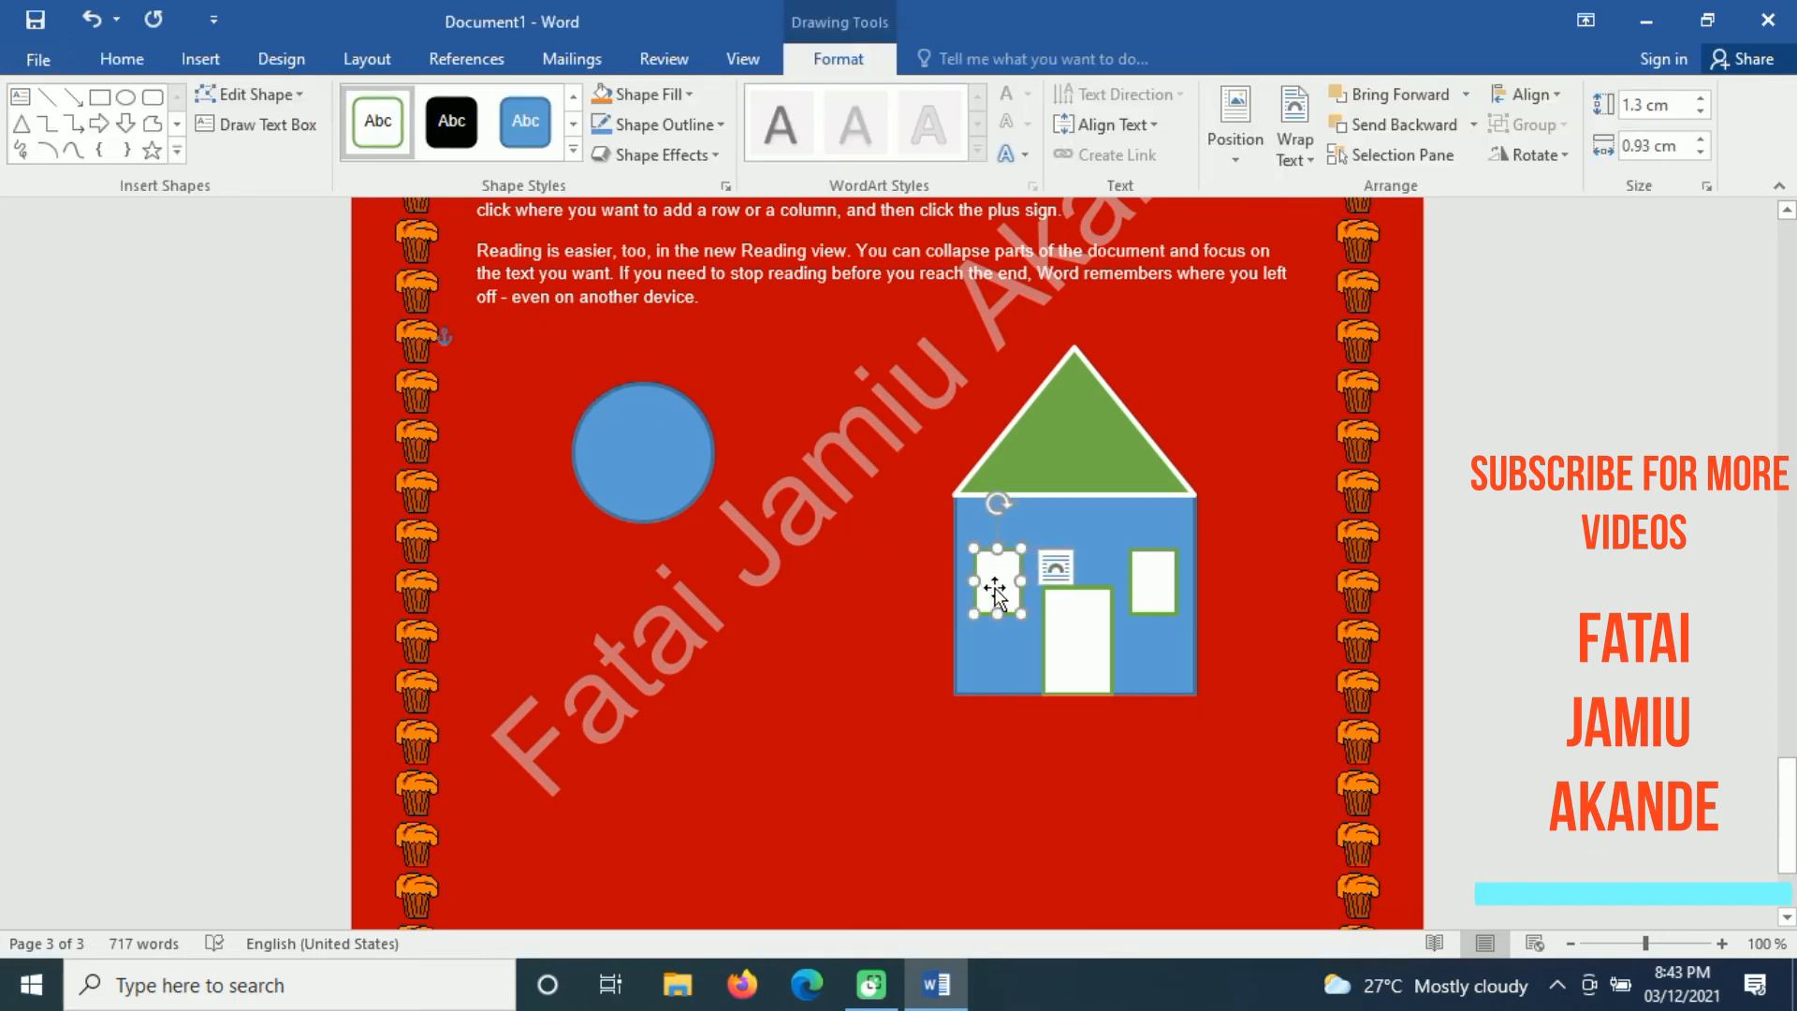
pyautogui.click(1244, 620)
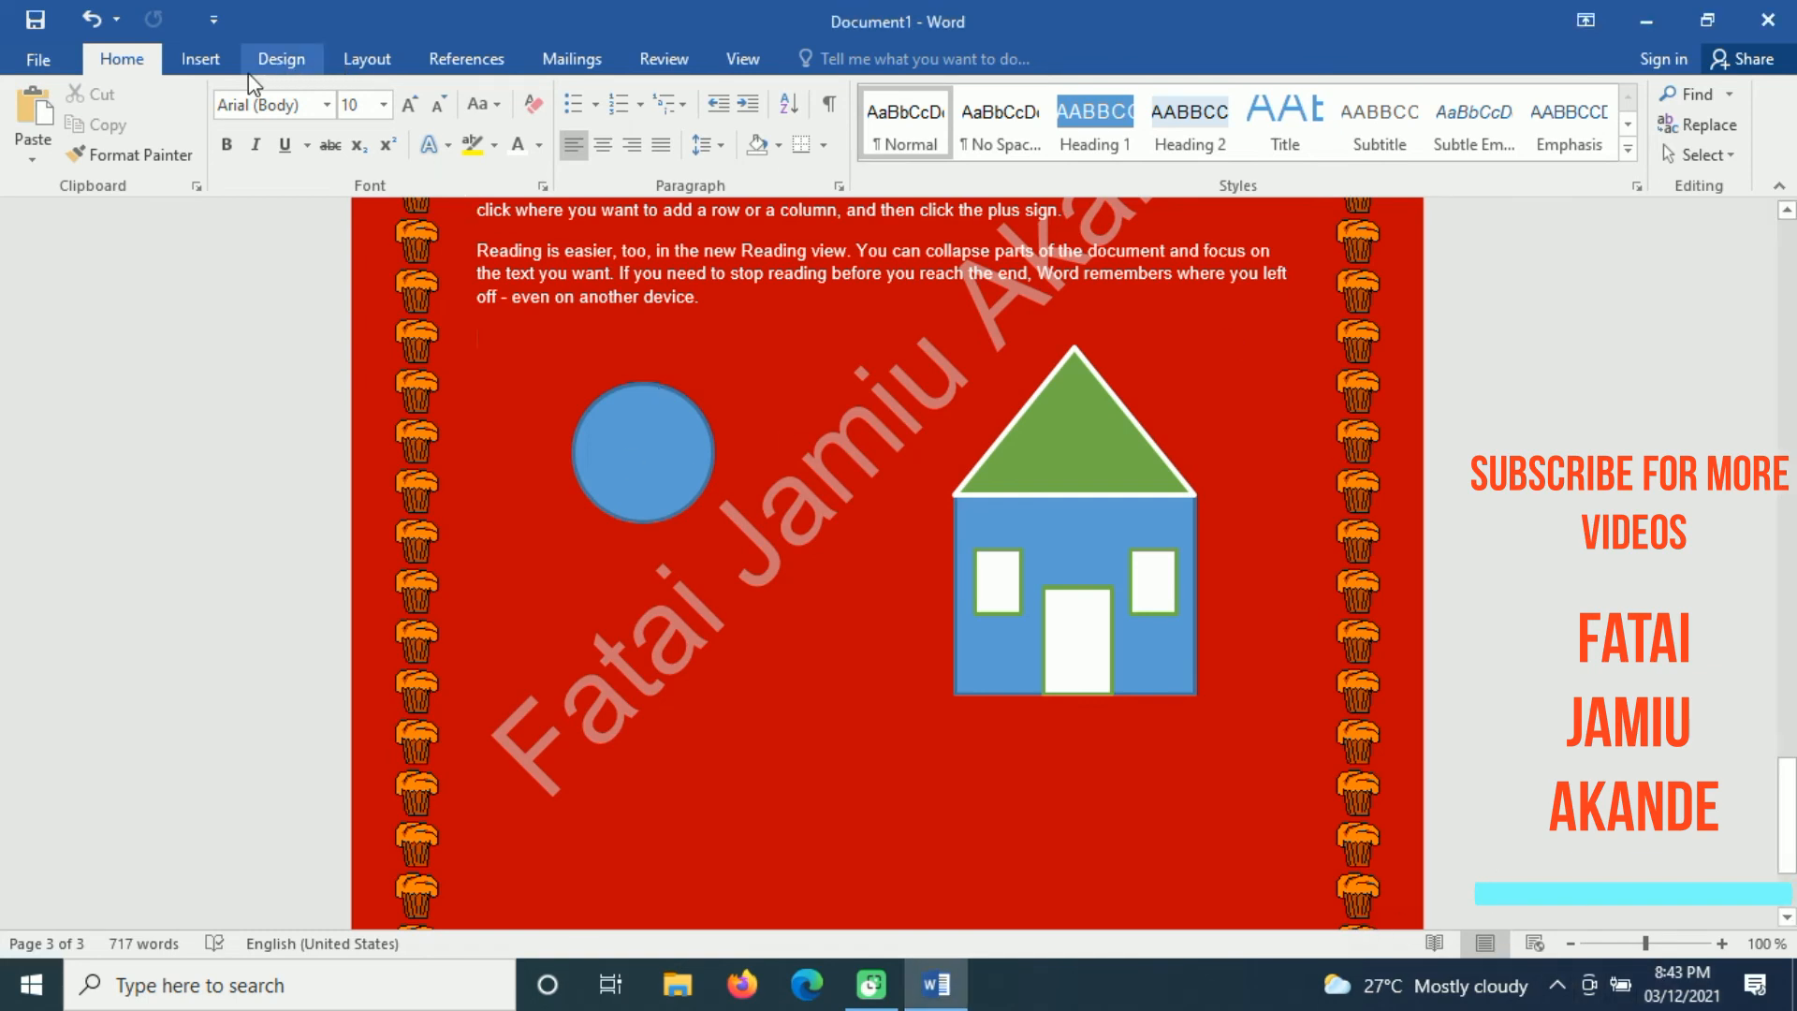
pyautogui.click(199, 59)
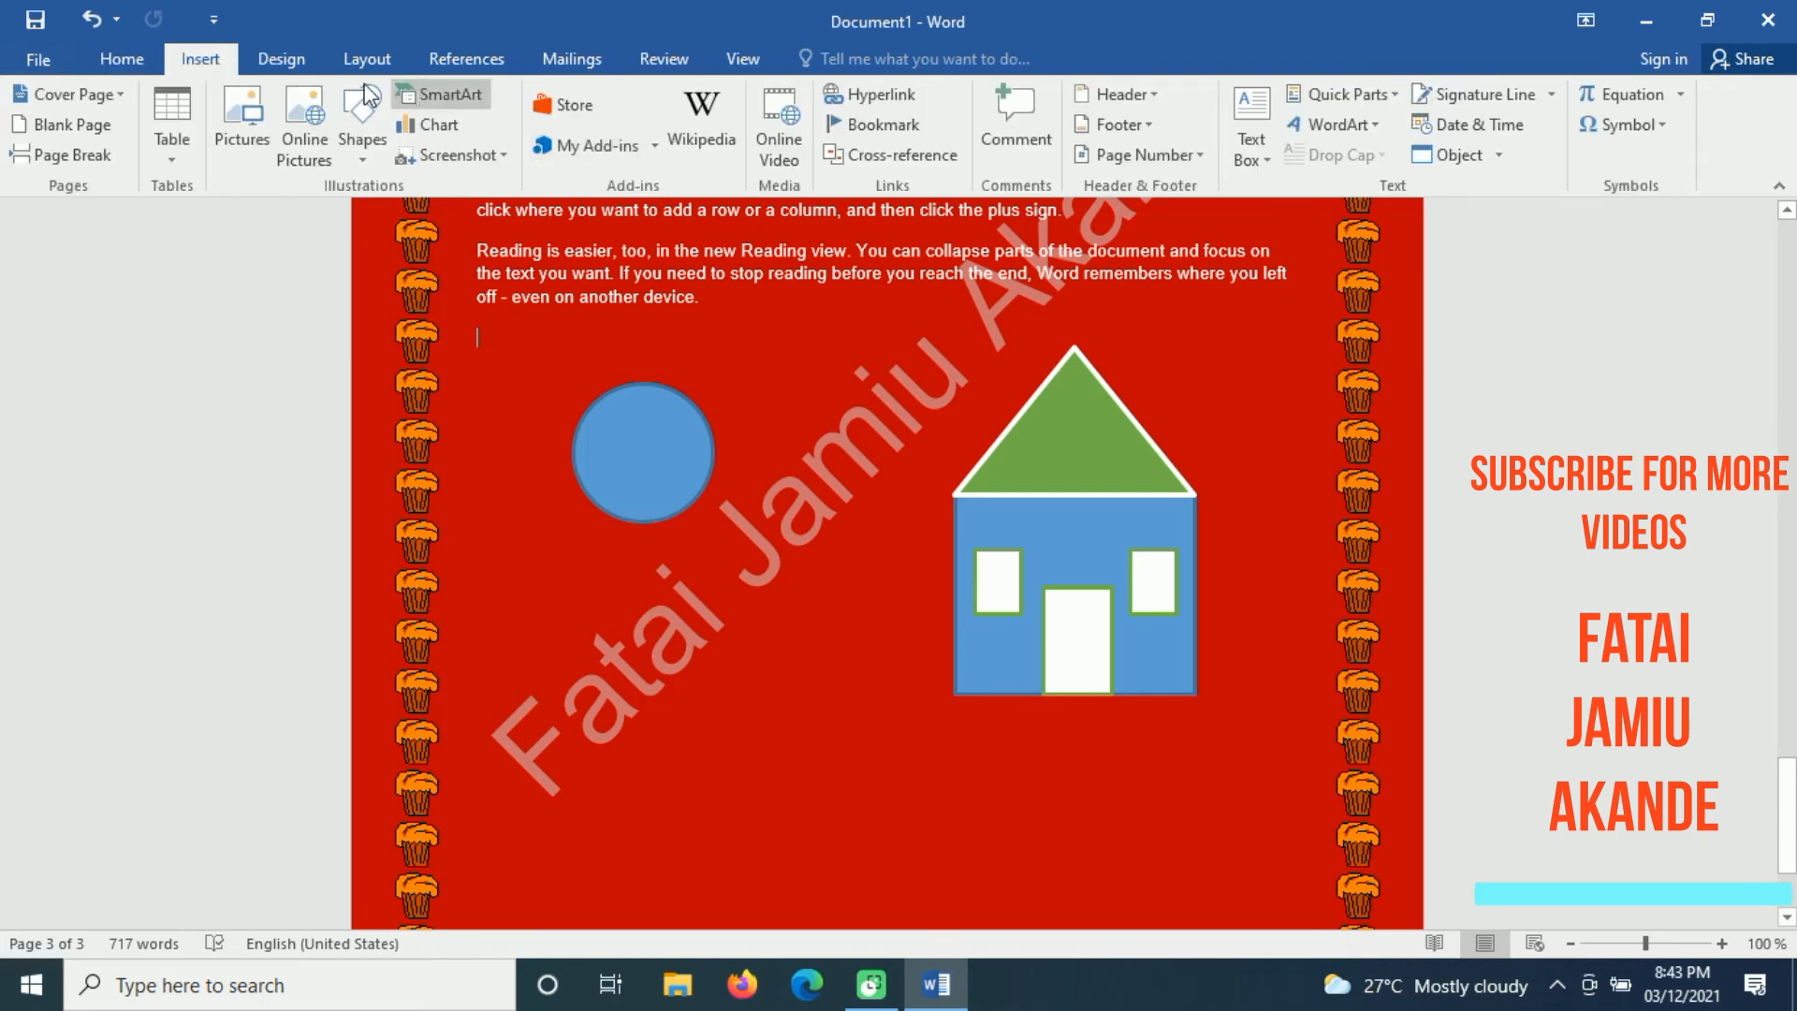
pyautogui.click(290, 65)
pyautogui.click(387, 58)
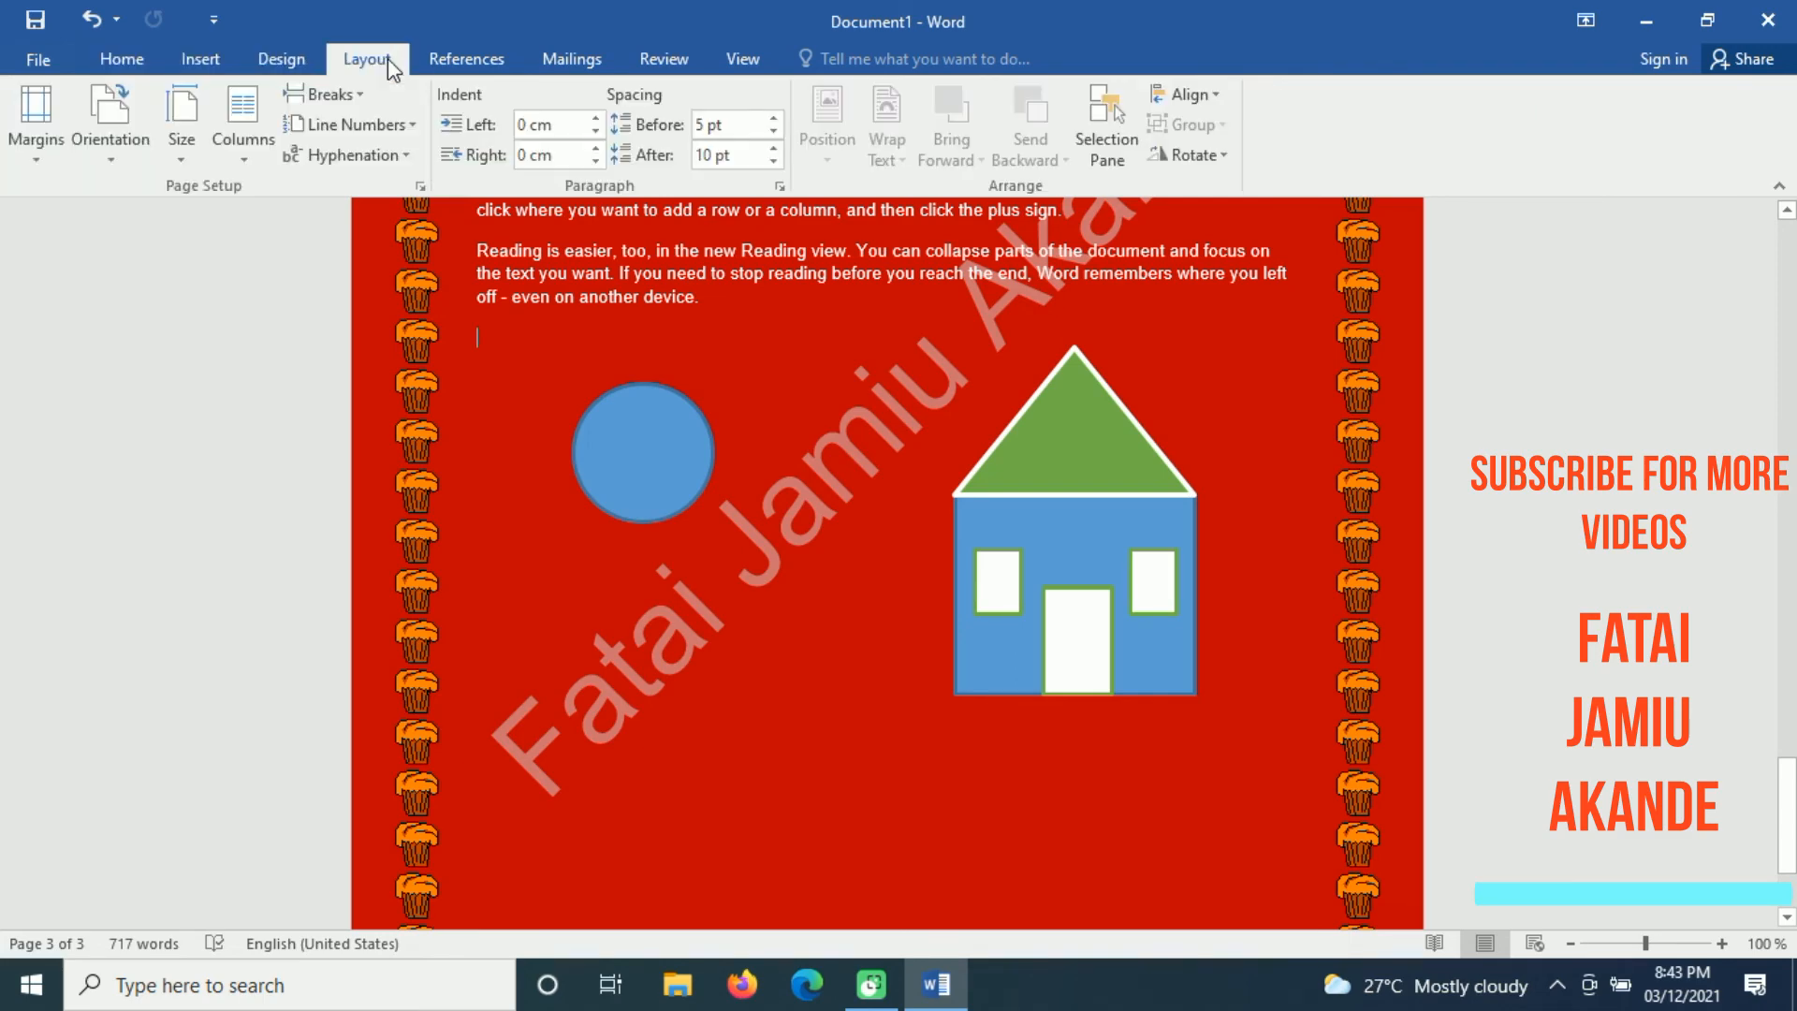
pyautogui.click(132, 58)
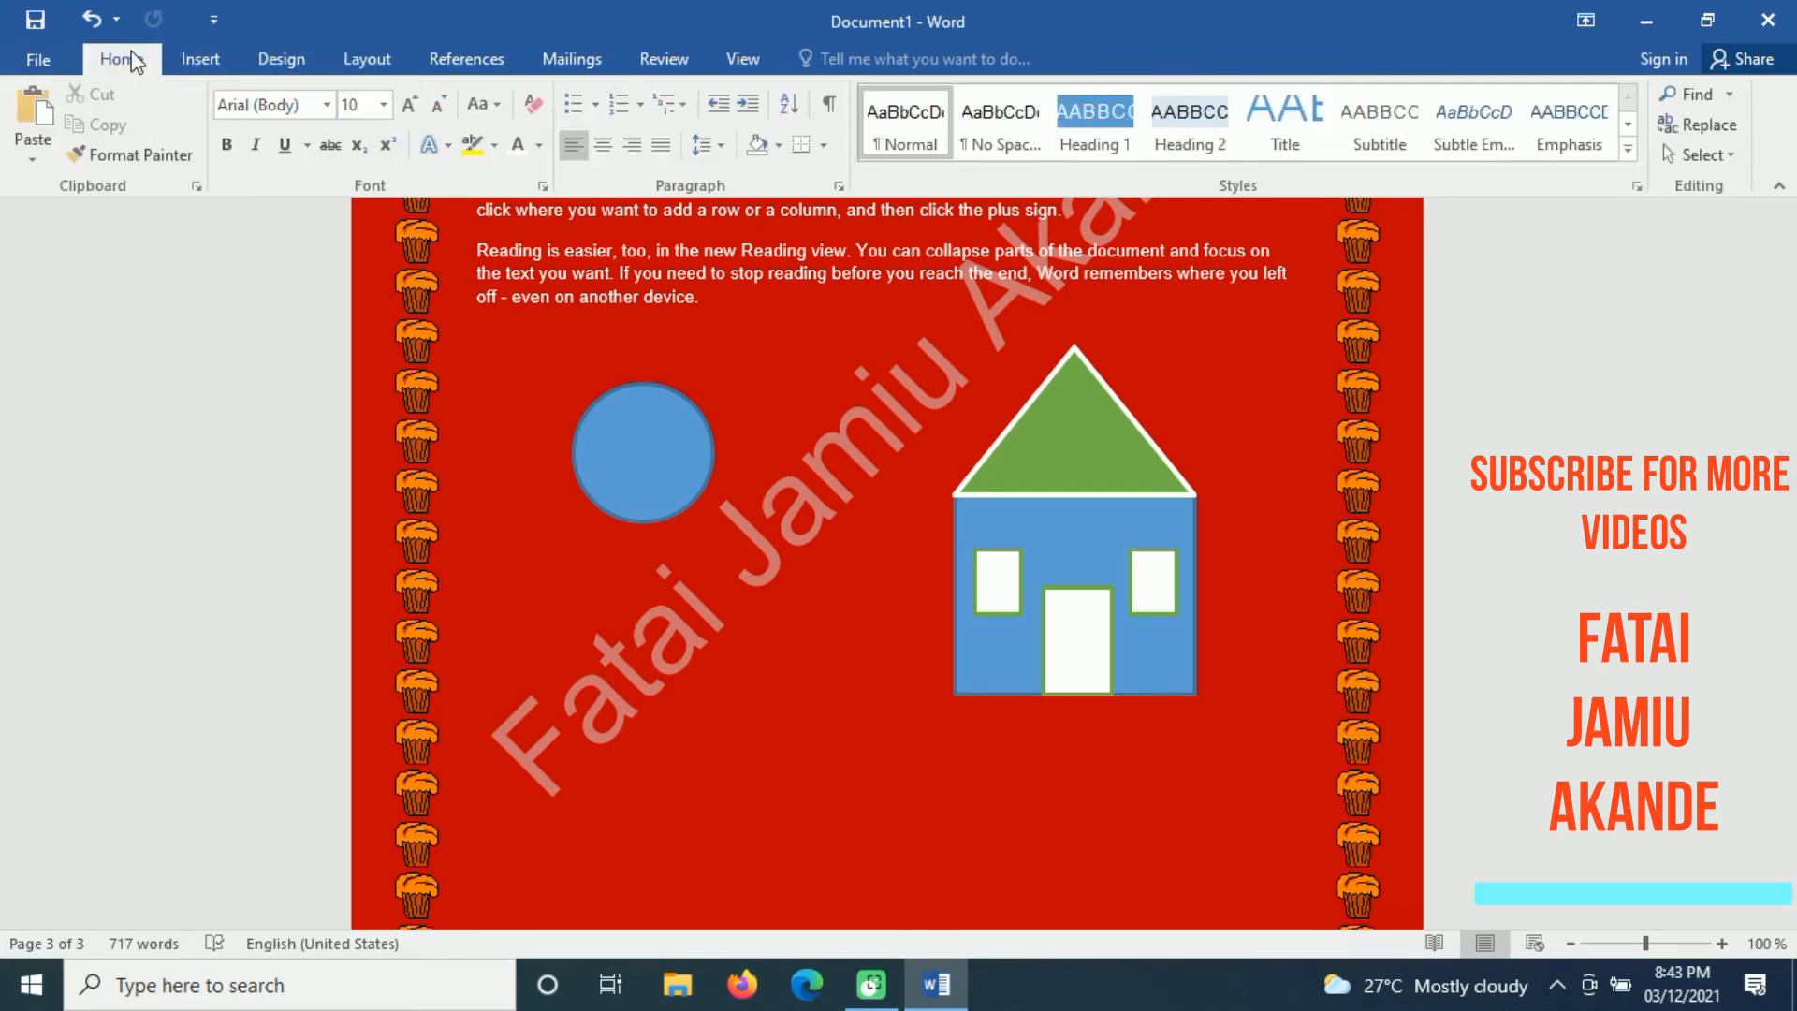
pyautogui.click(196, 55)
pyautogui.click(661, 59)
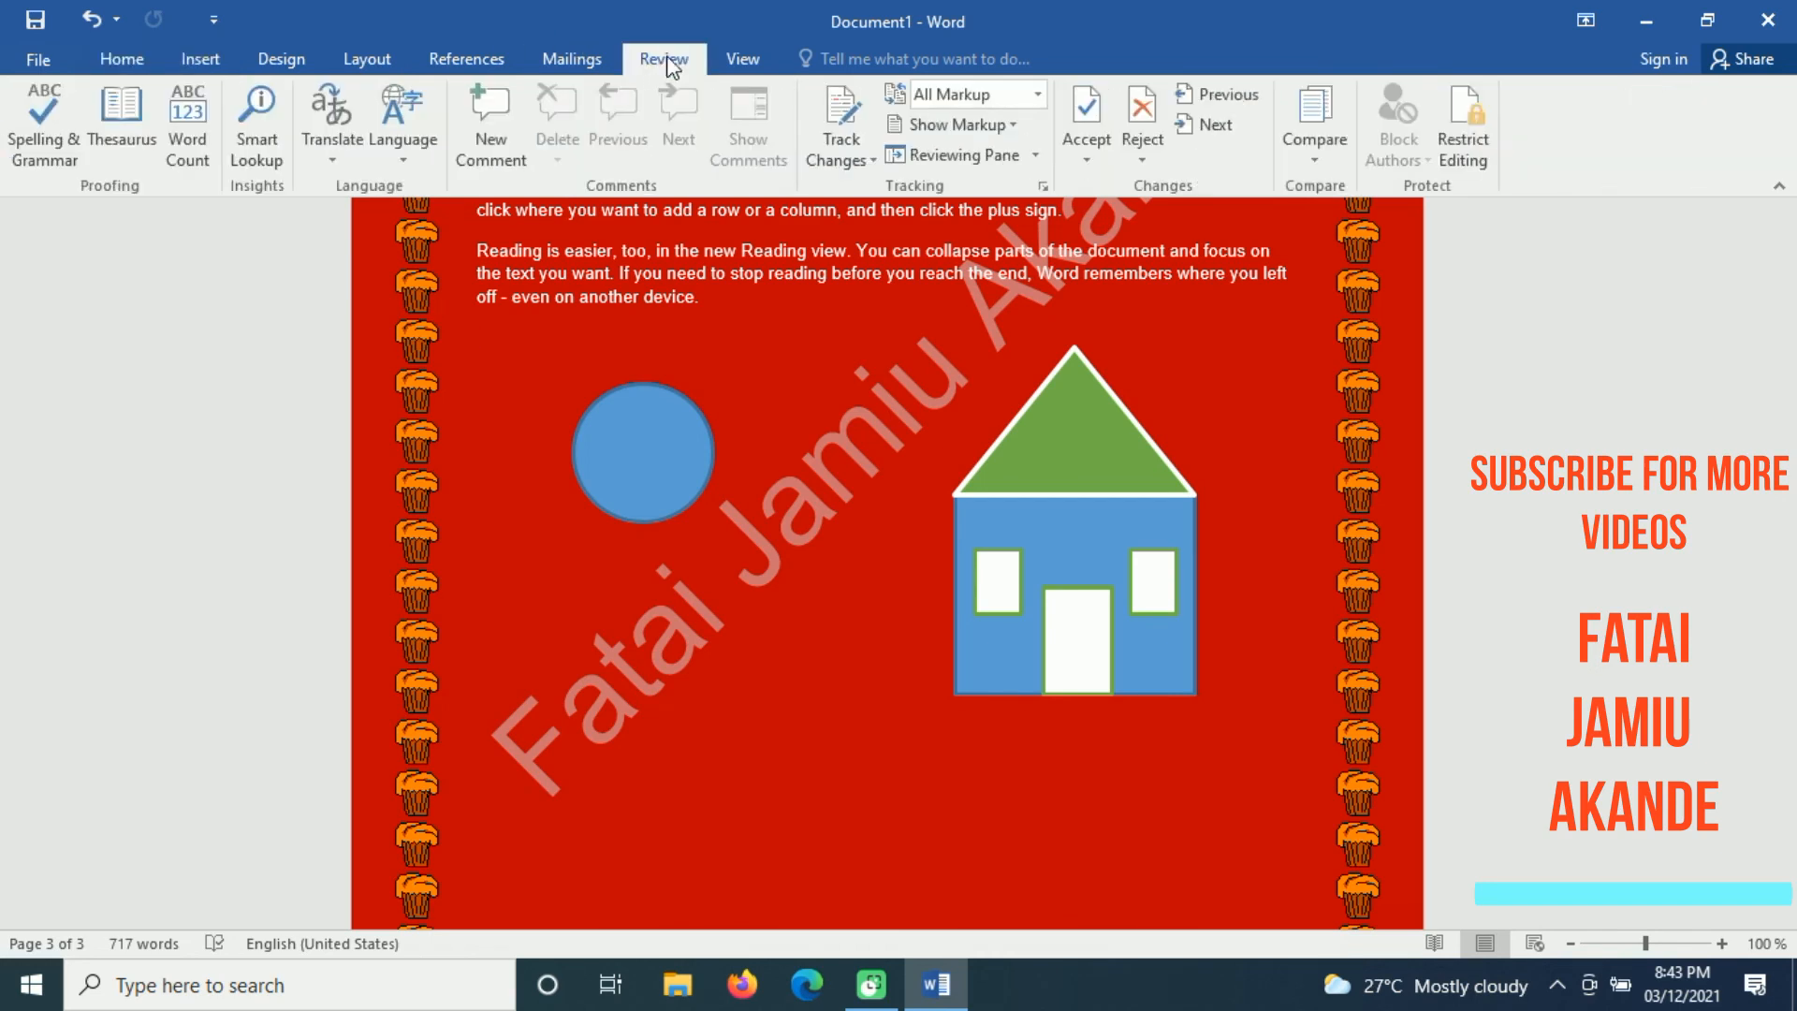
# Step: Zoom the document to 200% and view the lower part of the house
pyautogui.click(749, 61)
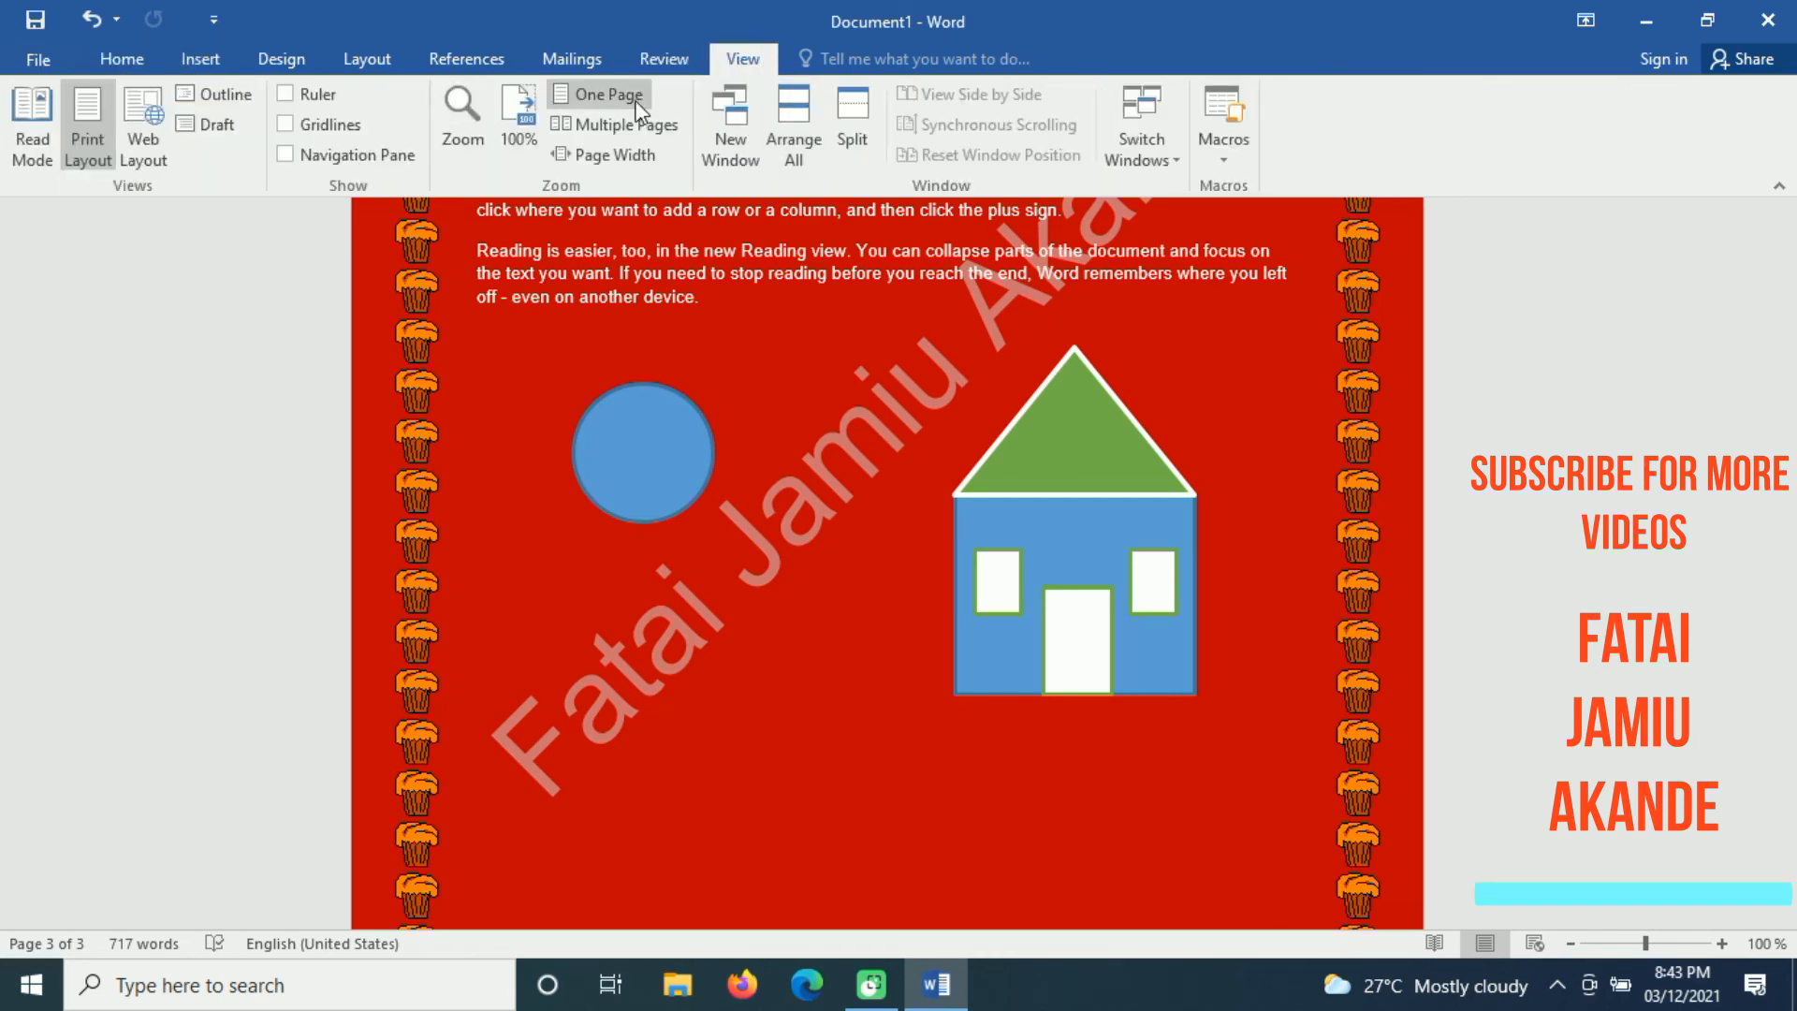
pyautogui.click(462, 117)
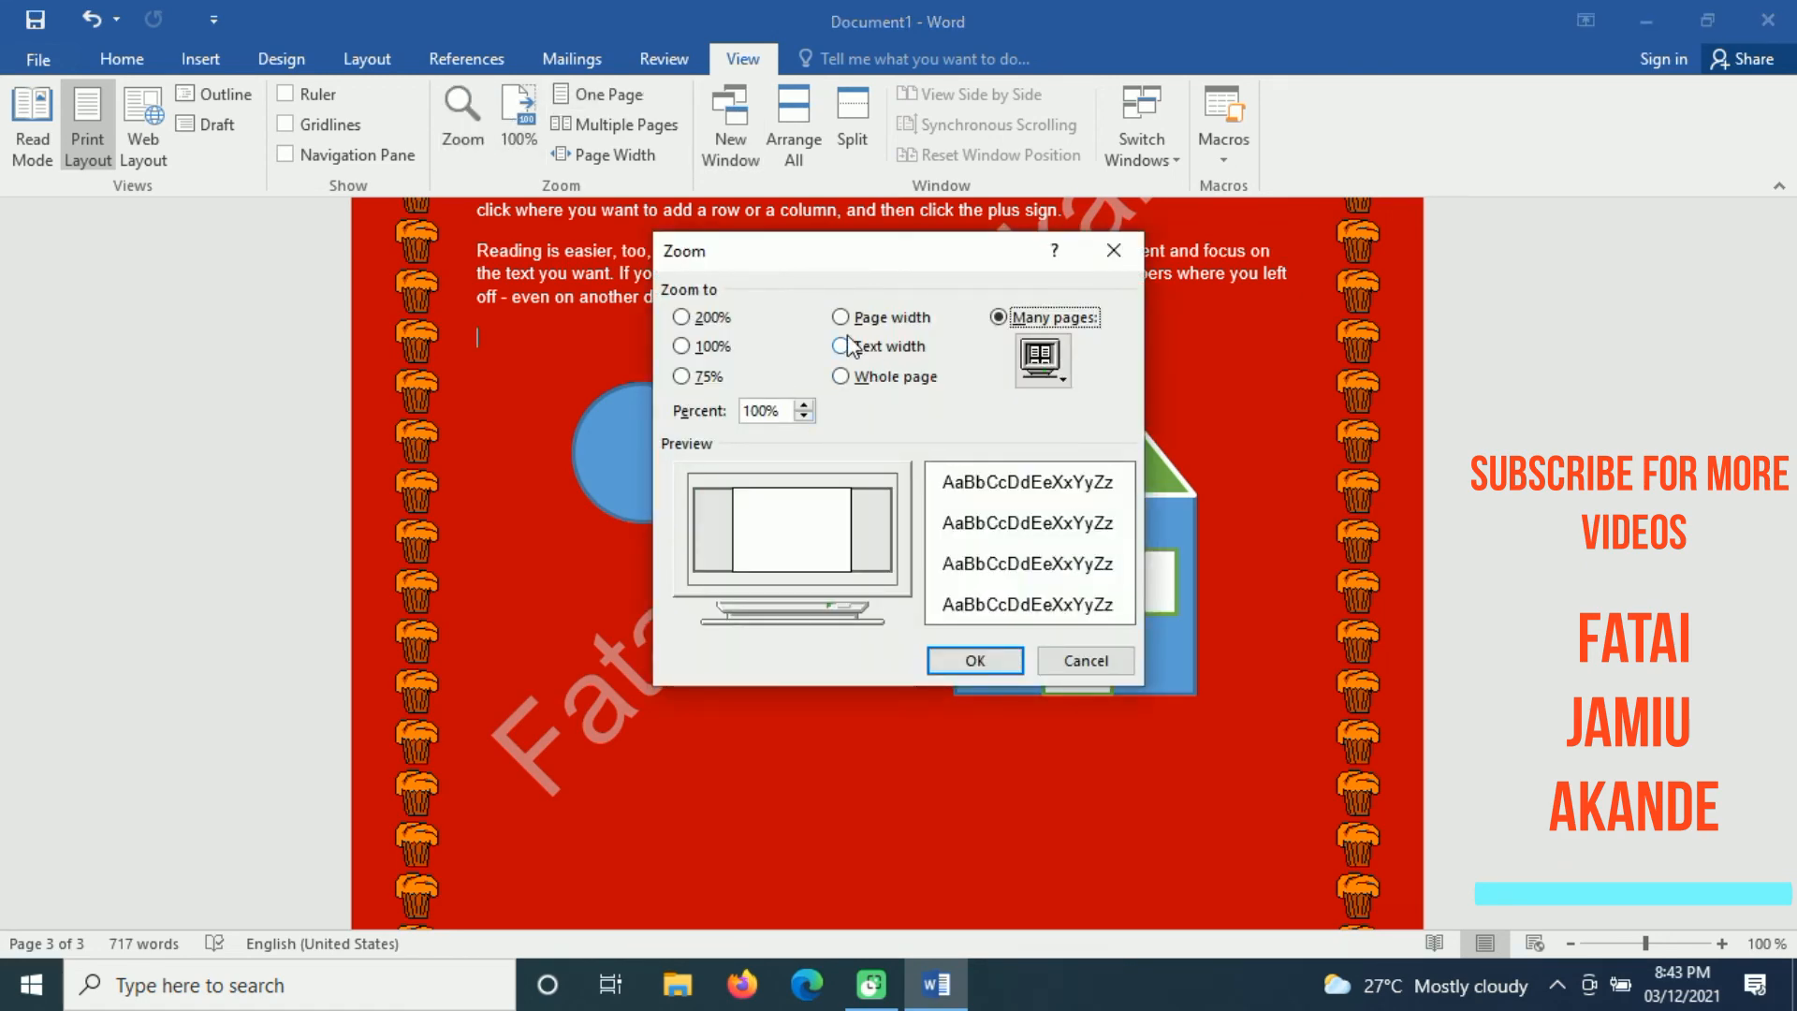
pyautogui.click(803, 406)
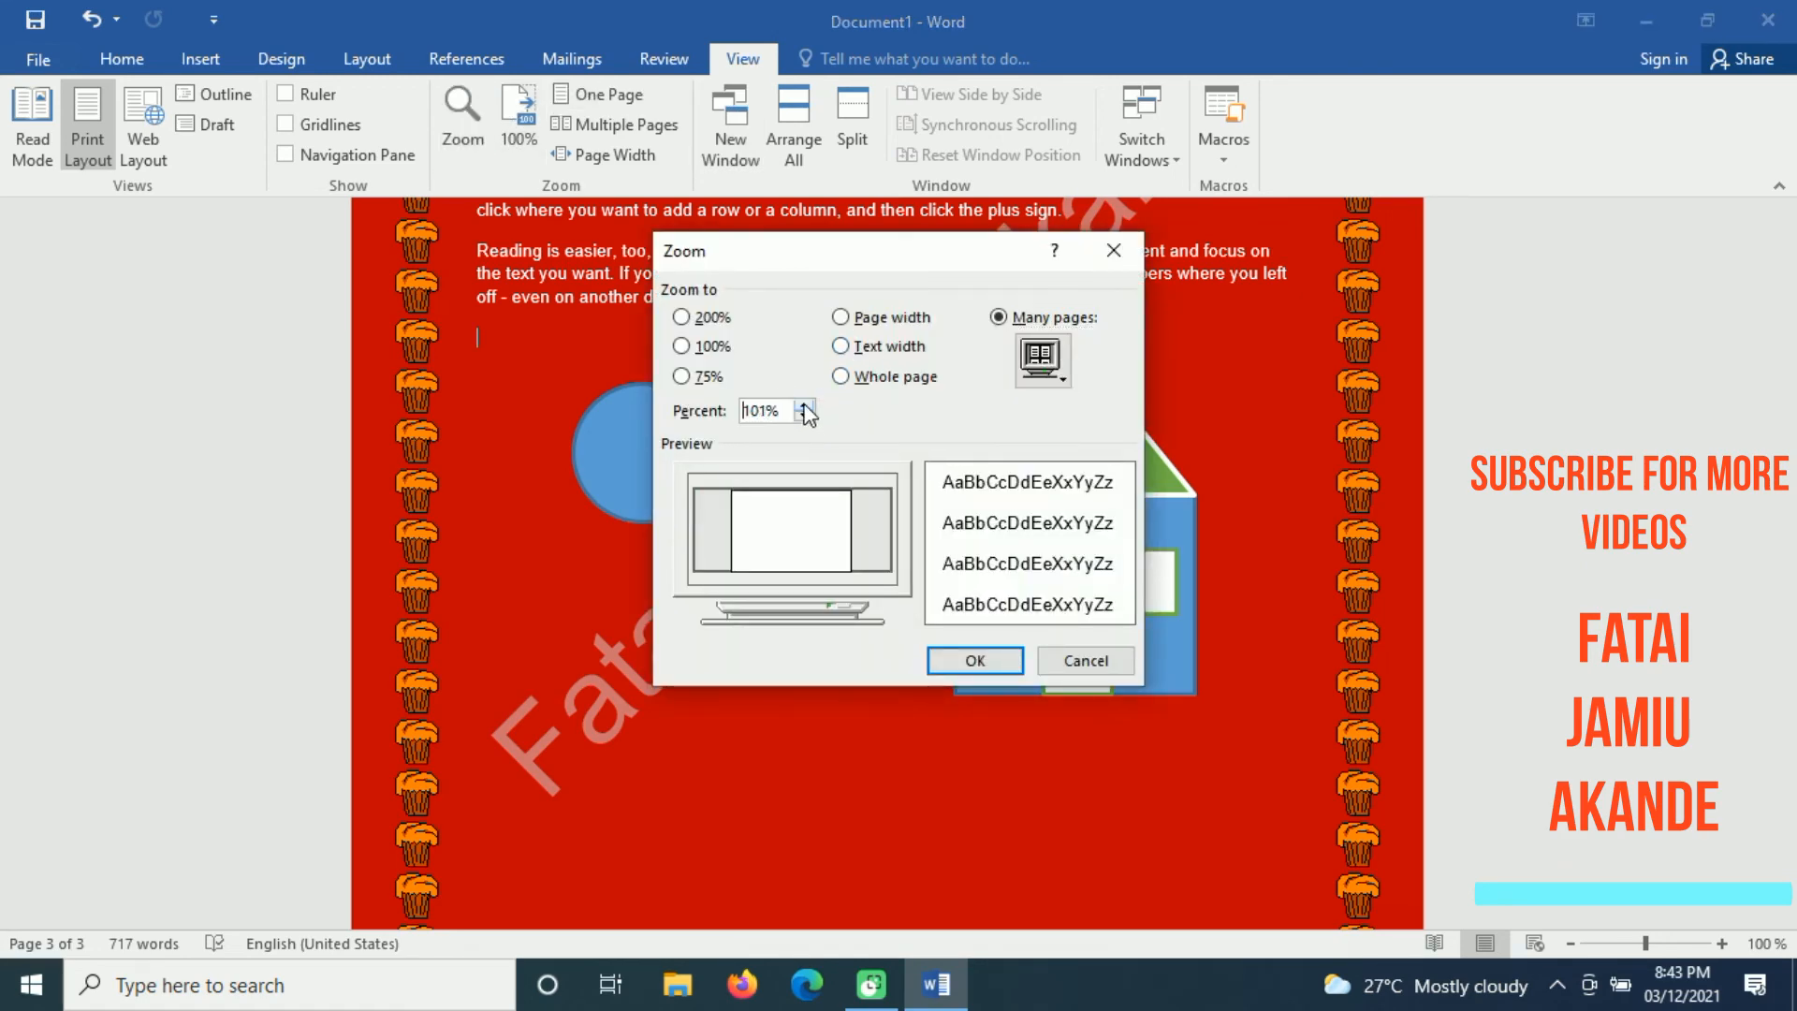
pyautogui.click(803, 406)
pyautogui.click(803, 406)
pyautogui.click(803, 406)
pyautogui.click(803, 406)
pyautogui.click(683, 316)
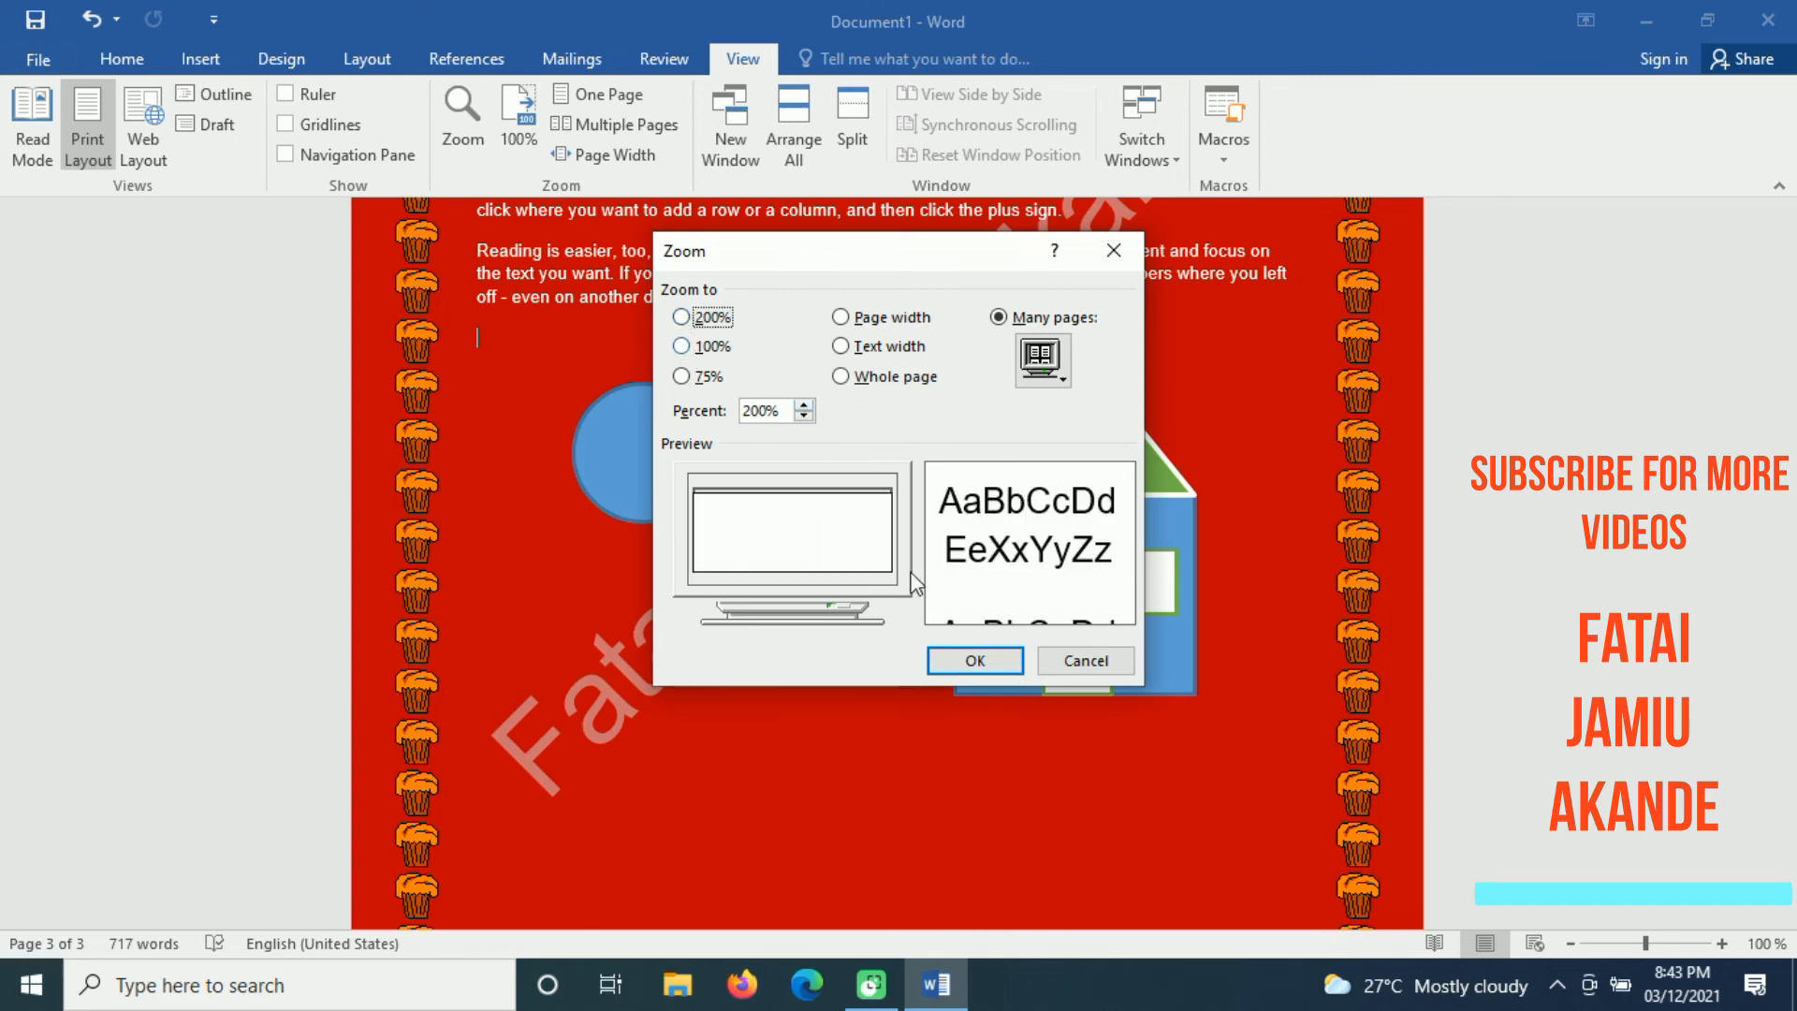
pyautogui.click(962, 661)
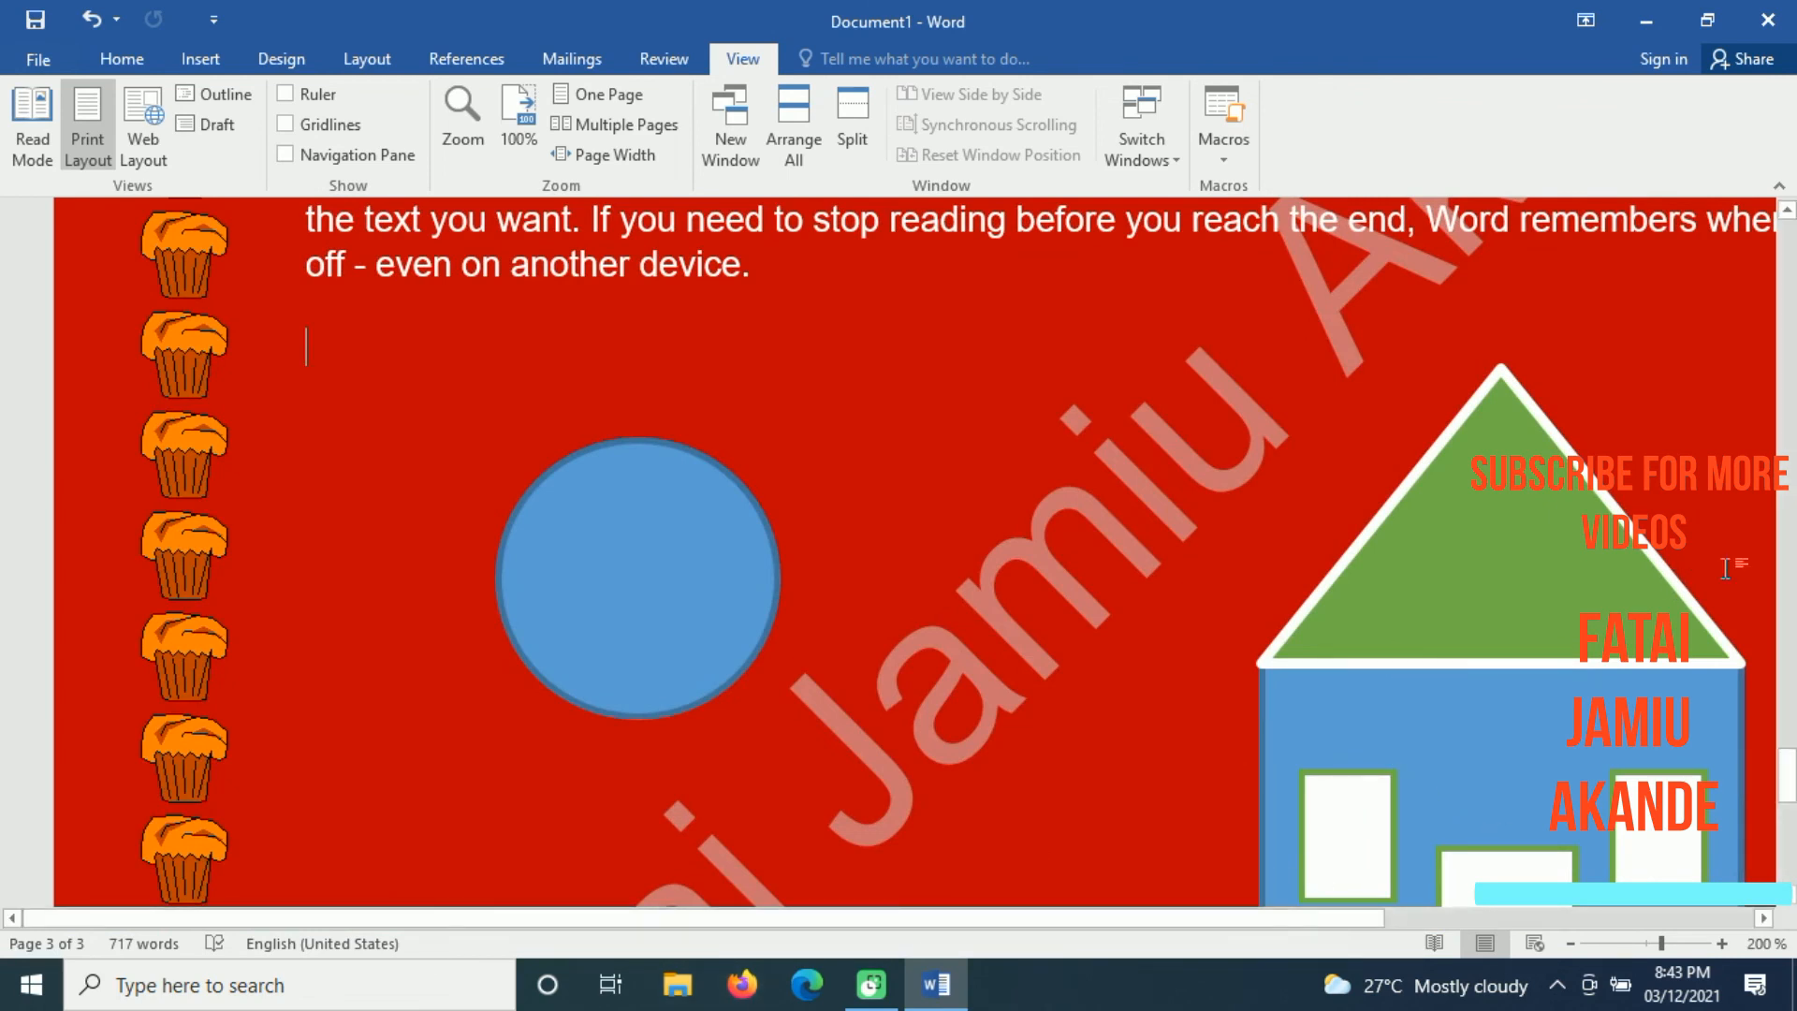
pyautogui.moveTo(1789, 777); pyautogui.dragTo(1790, 800)
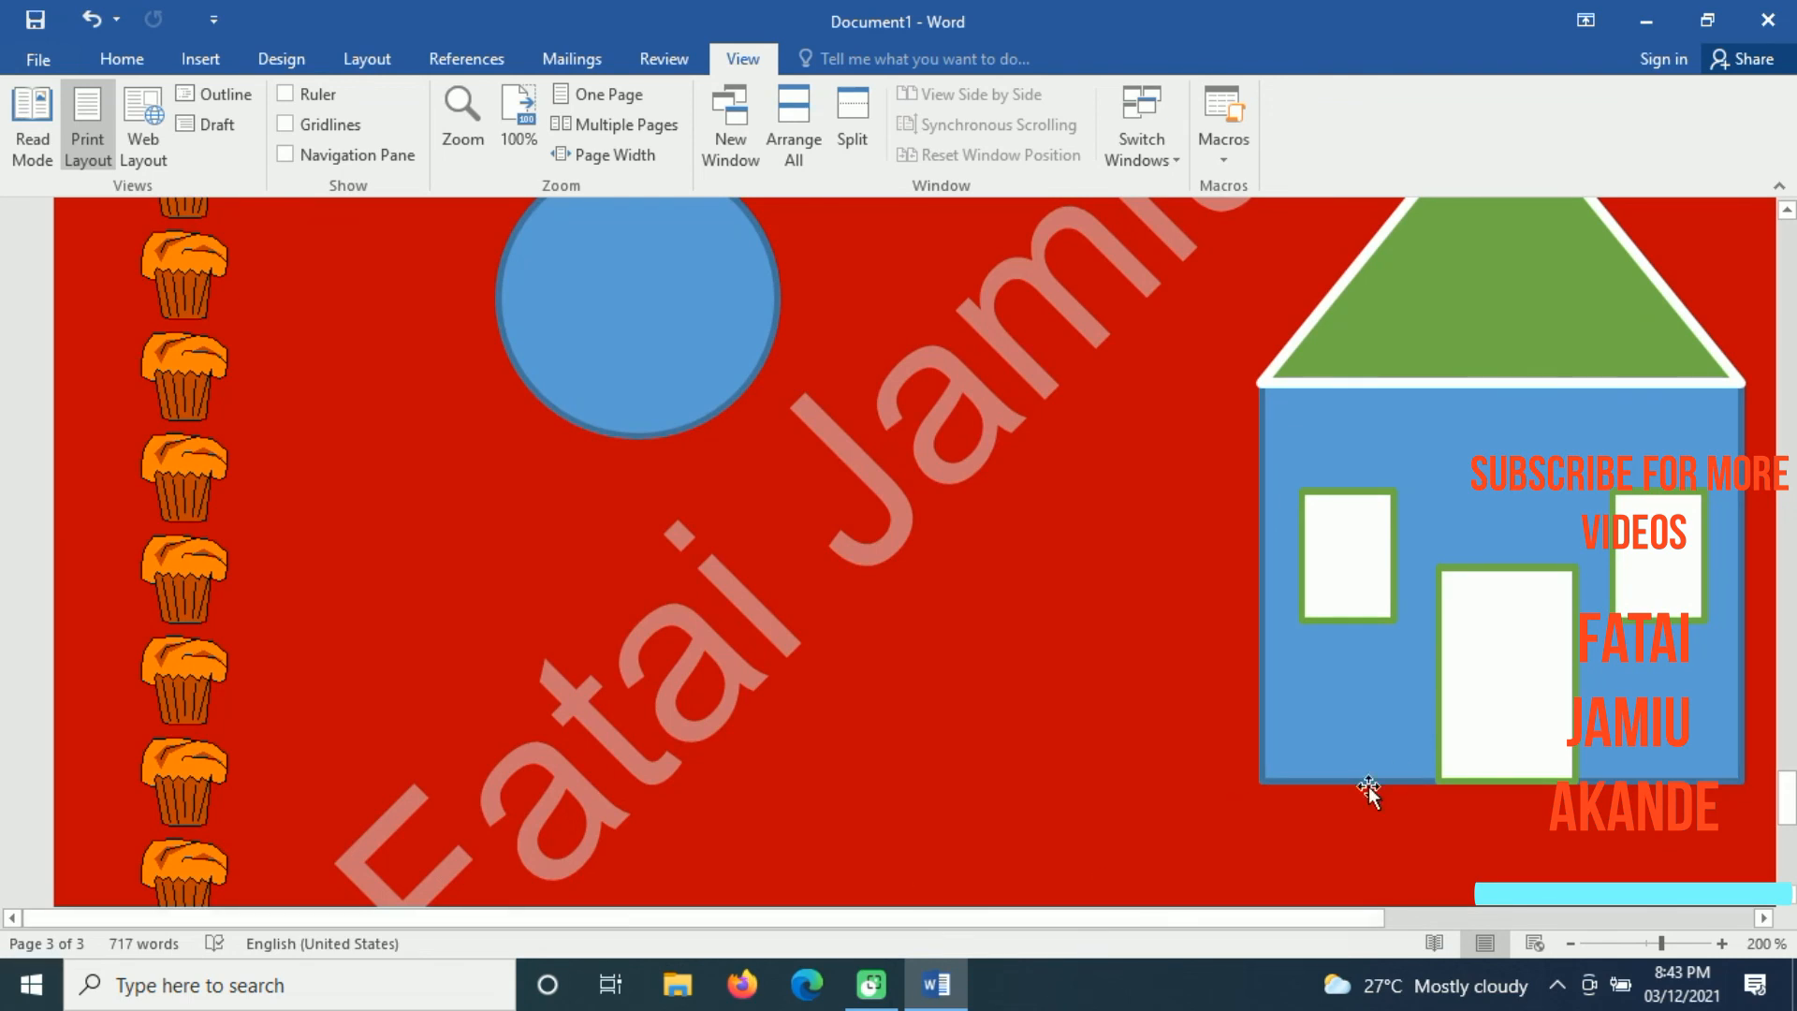
# Step: Set the document zoom to 100% and bring the circle and house into view
pyautogui.click(464, 120)
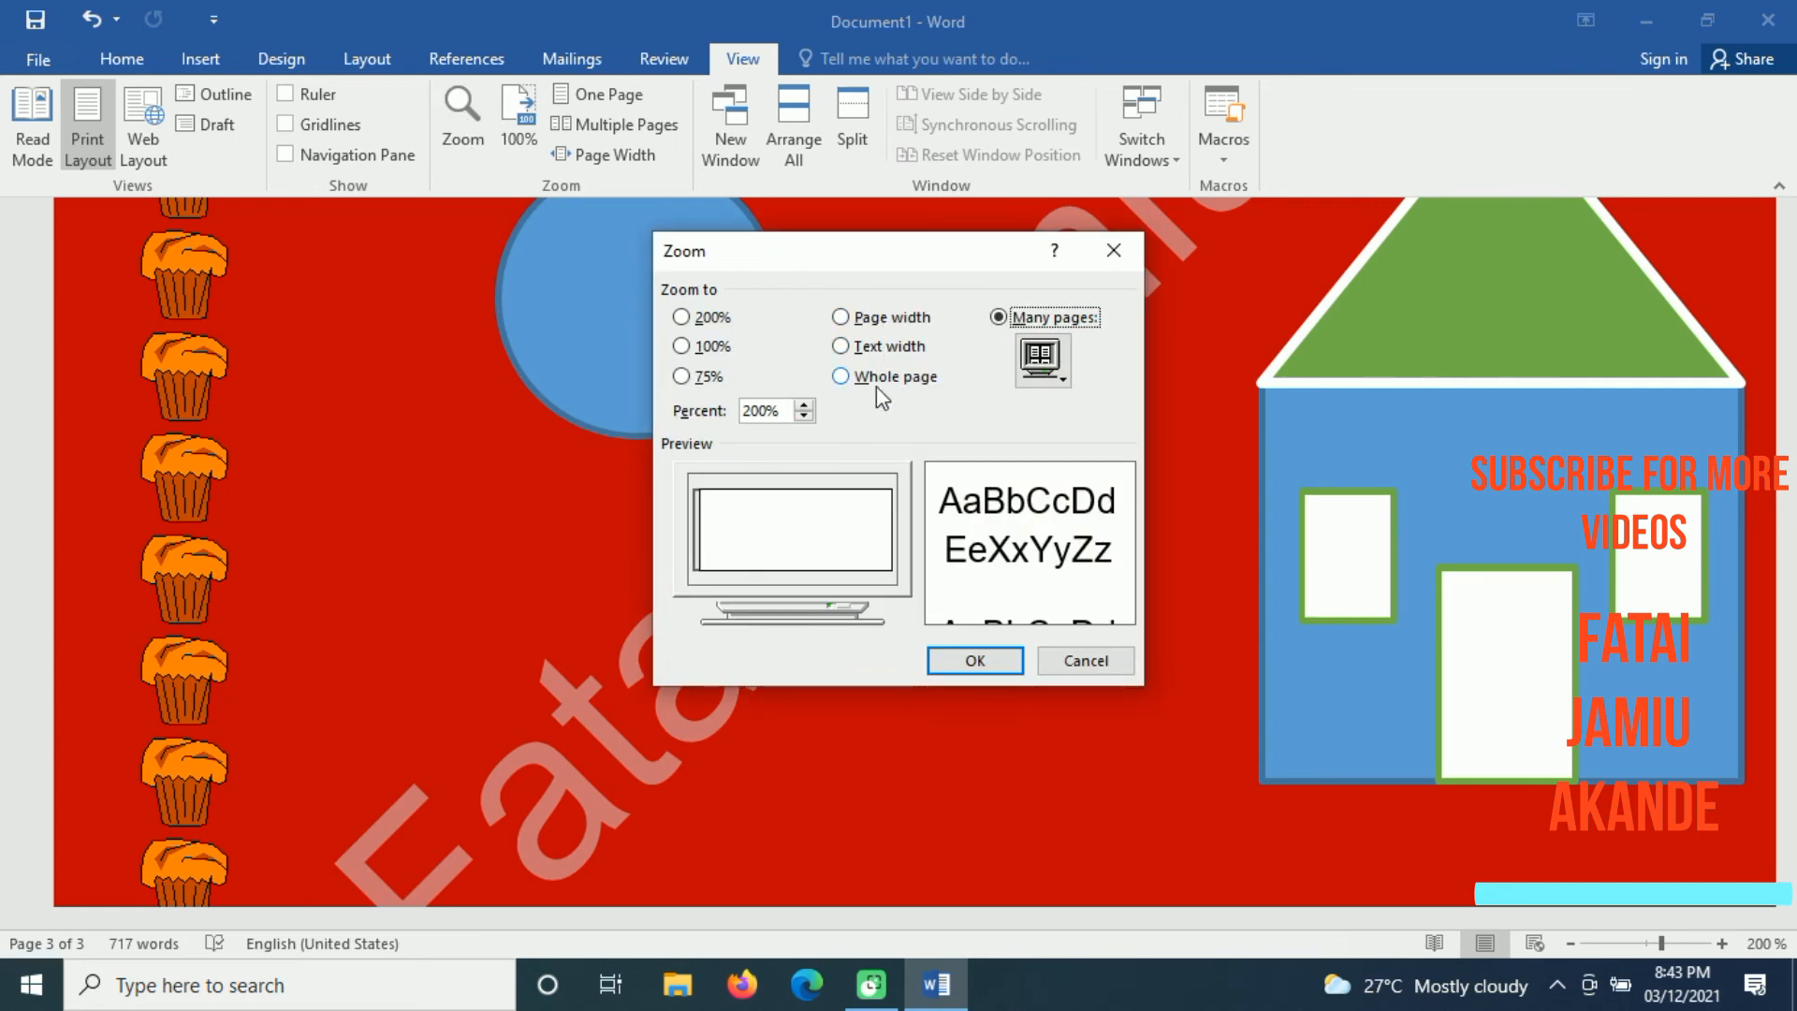
pyautogui.click(761, 412)
pyautogui.click(688, 347)
pyautogui.click(974, 659)
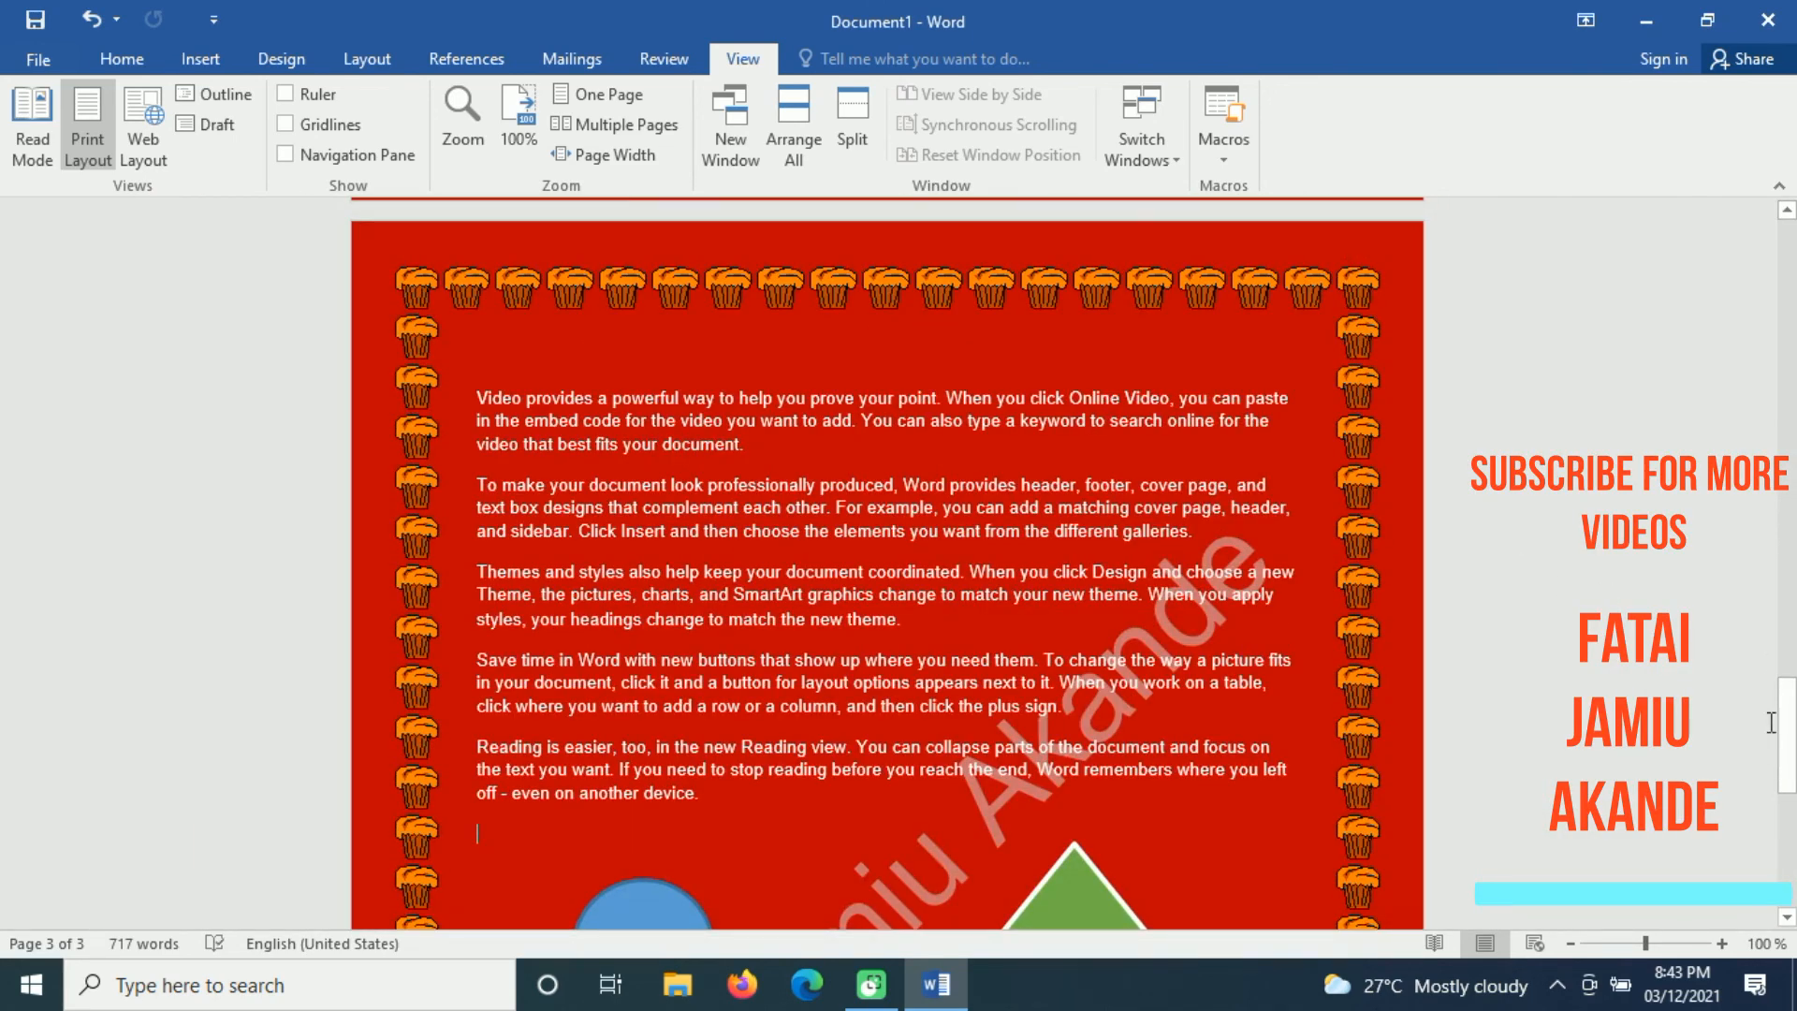
pyautogui.moveTo(1787, 722); pyautogui.dragTo(1788, 786)
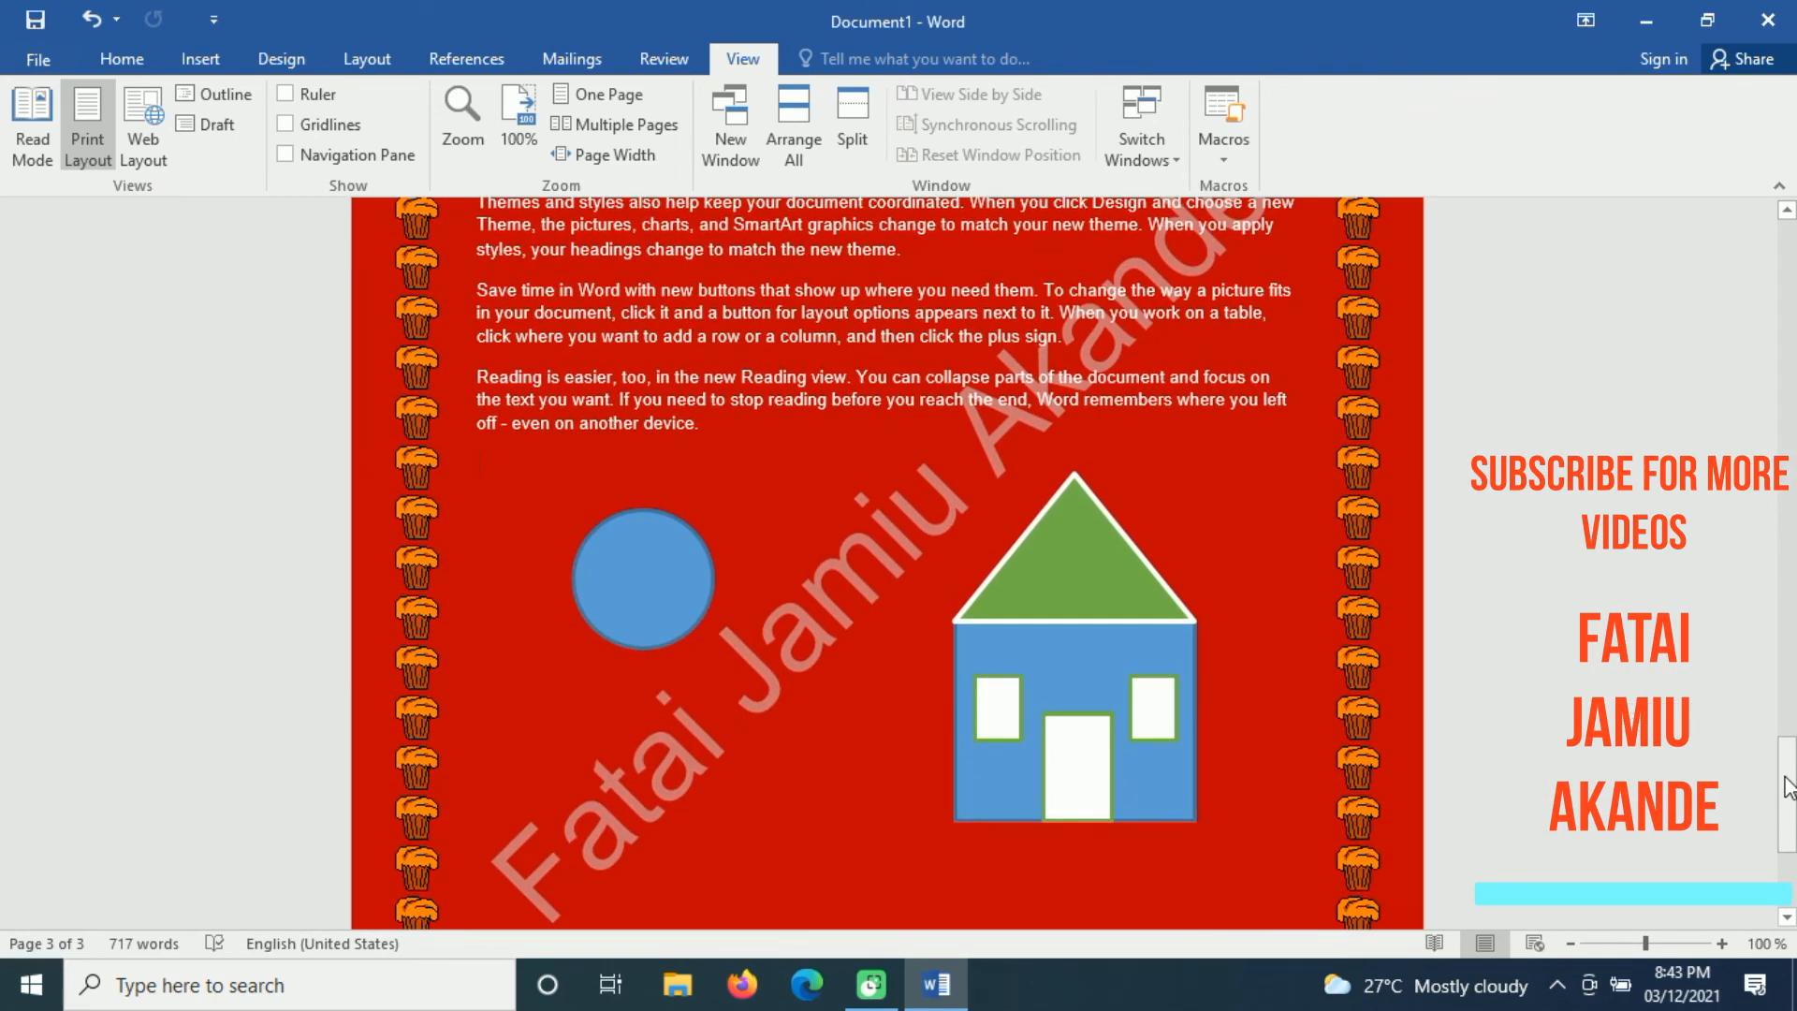